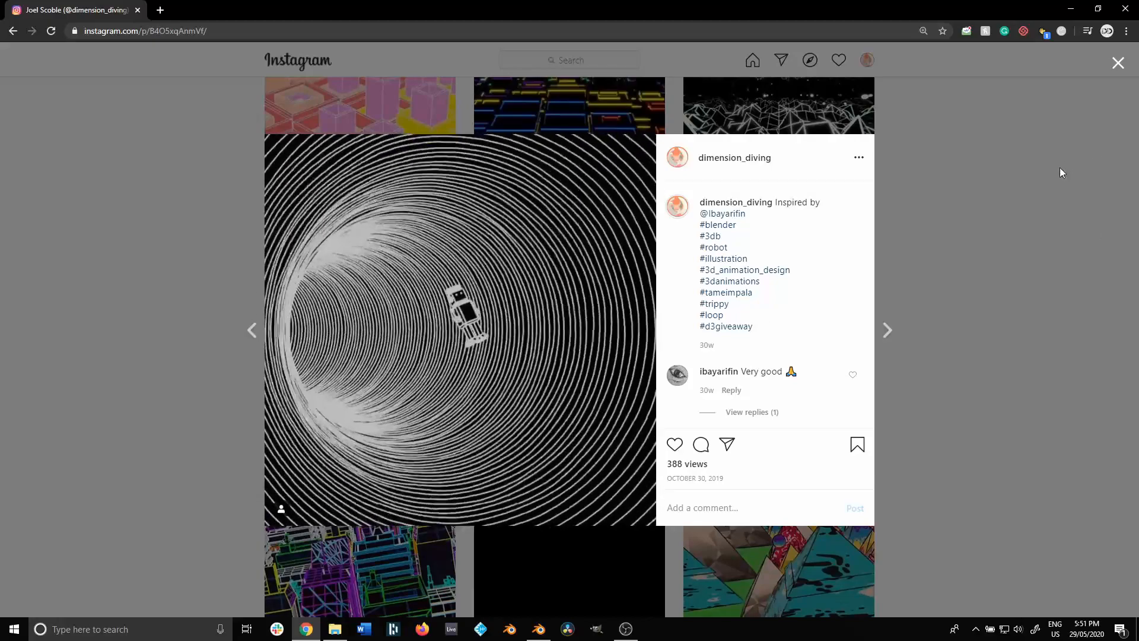
Close the Instagram reference post, switch to Blender and add a torus mesh at the world origin
{"action": "left_click", "coordinate": [1117, 64]}
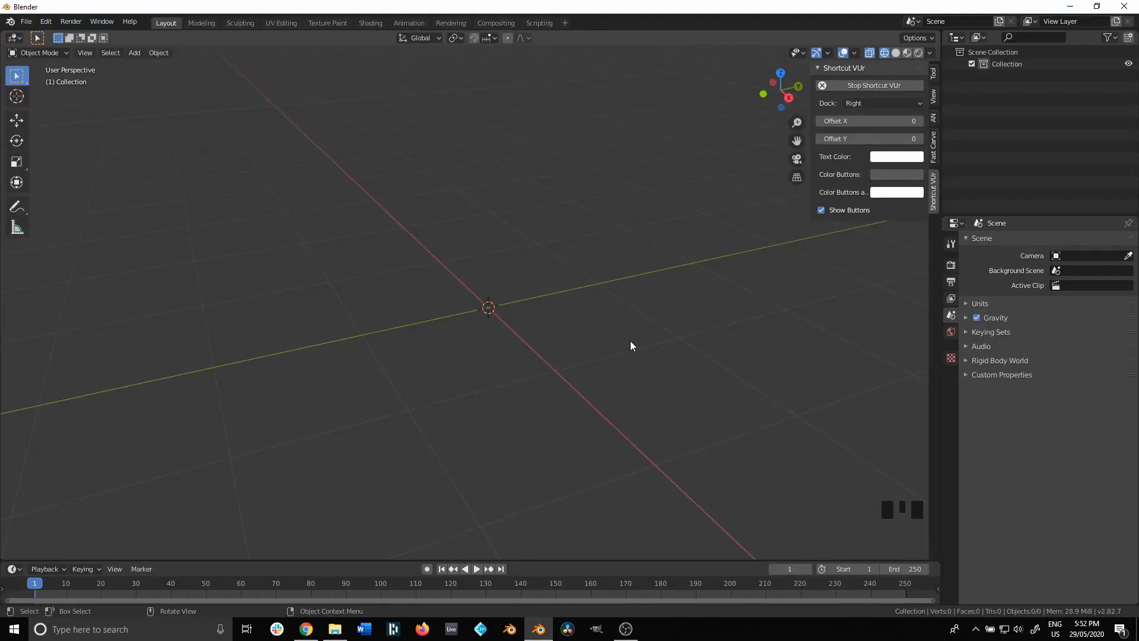
{"action": "key", "text": "d"}
{"action": "key", "text": "shift+a"}
{"action": "mouse_move", "coordinate": [485, 316]}
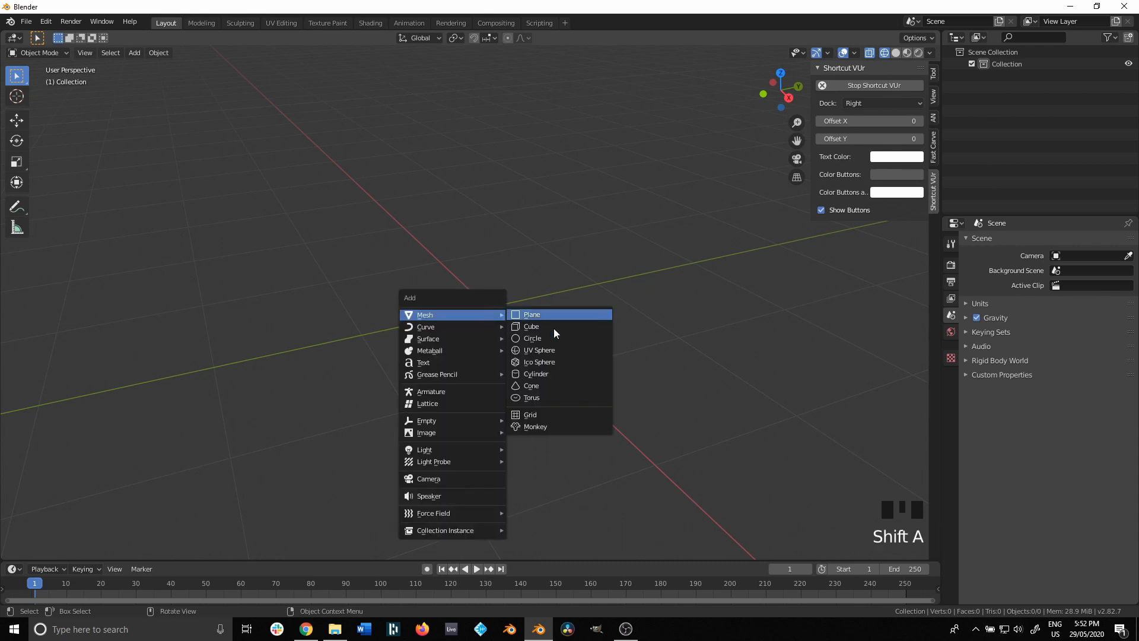
{"action": "left_click", "coordinate": [538, 409]}
Set the torus's major segments to 83
{"action": "scroll", "coordinate": [537, 499], "scroll_direction": "up", "scroll_amount": 2}
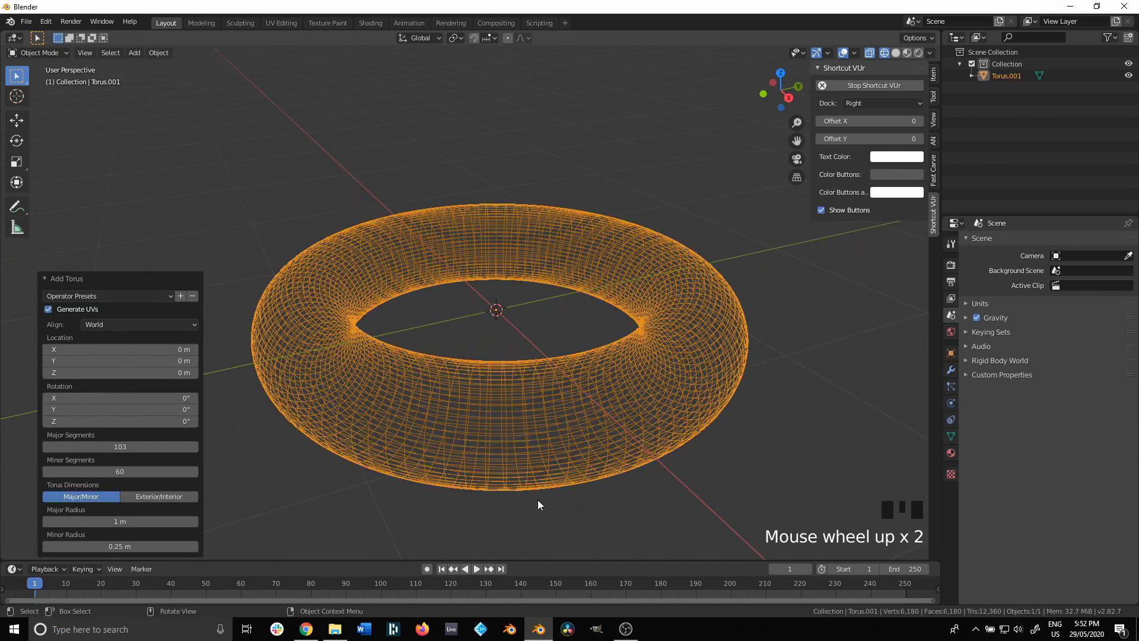
{"action": "middle_click_drag", "start_coordinate": [537, 500], "coordinate": [232, 527], "text": "shift"}
{"action": "left_click_drag", "start_coordinate": [131, 449], "coordinate": [107, 448]}
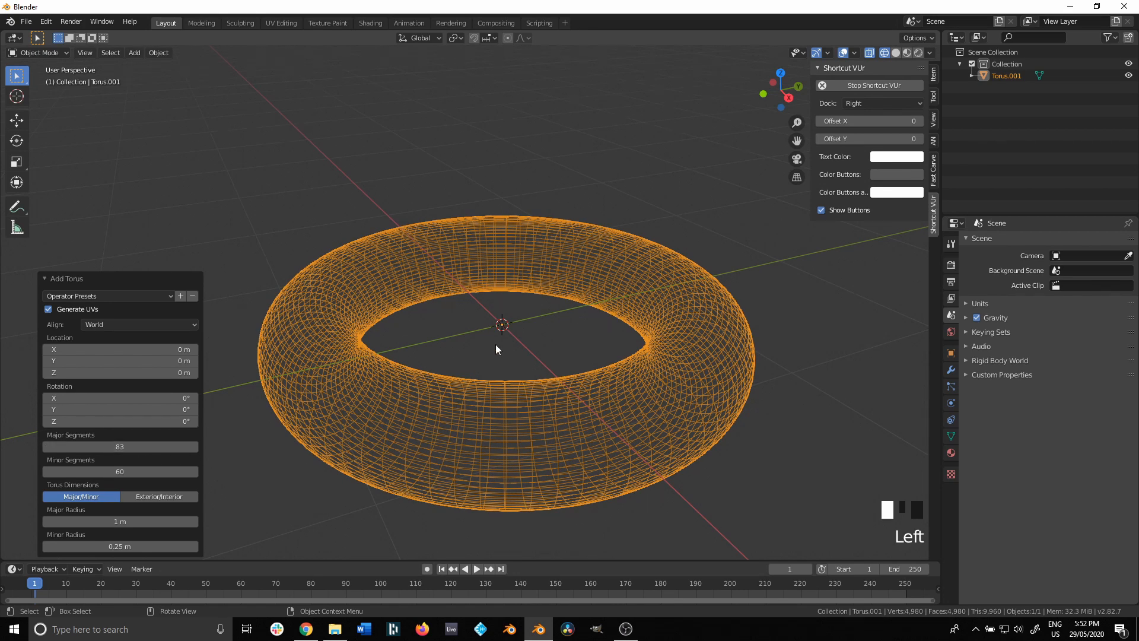
{"action": "key", "text": "shift+z"}
{"action": "key", "text": "shift+z"}
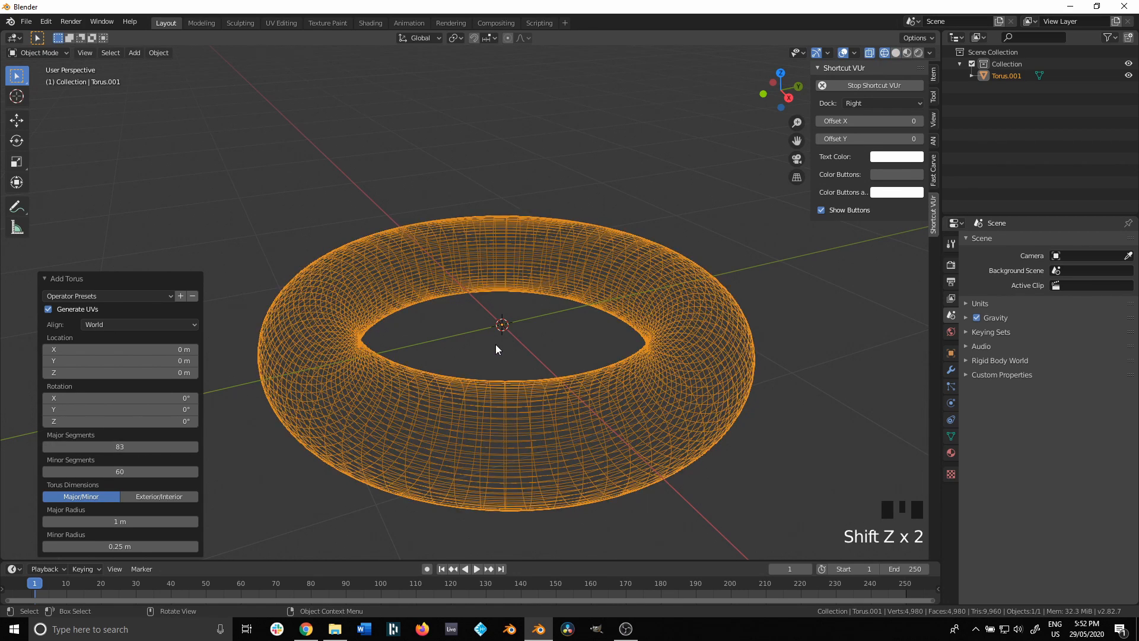
Set the torus's minor segments to 66
{"action": "scroll", "coordinate": [500, 507], "scroll_direction": "up", "scroll_amount": 1}
{"action": "middle_click_drag", "start_coordinate": [471, 448], "coordinate": [500, 466]}
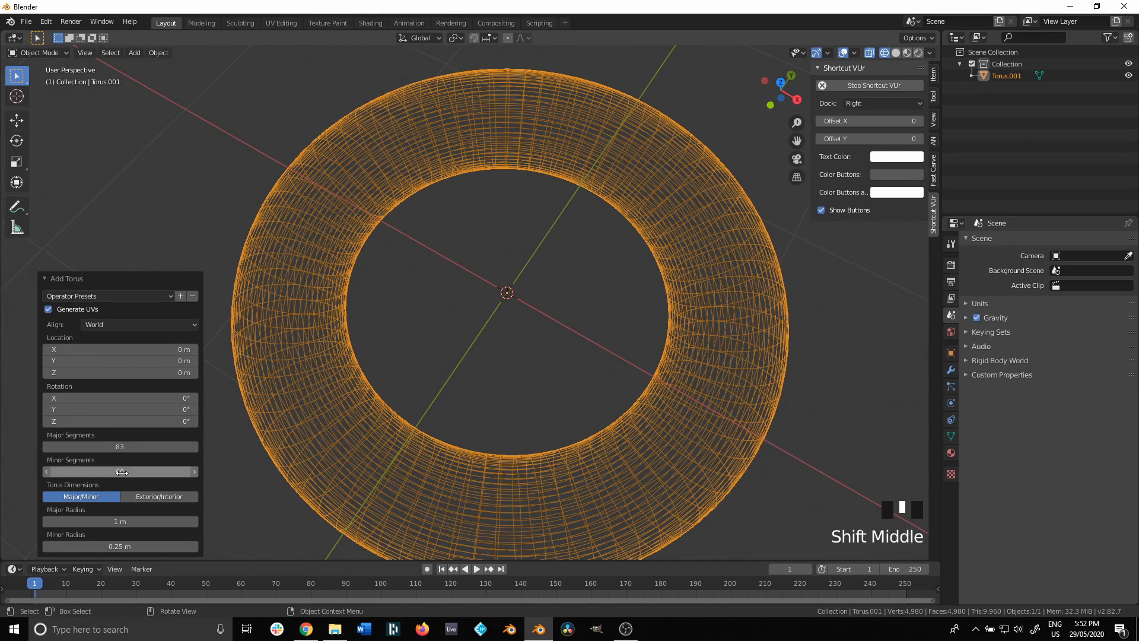
{"action": "left_click_drag", "start_coordinate": [122, 472], "coordinate": [138, 472]}
{"action": "middle_click_drag", "start_coordinate": [571, 409], "coordinate": [419, 399]}
{"action": "middle_click_drag", "start_coordinate": [478, 468], "coordinate": [500, 394], "text": "shift"}
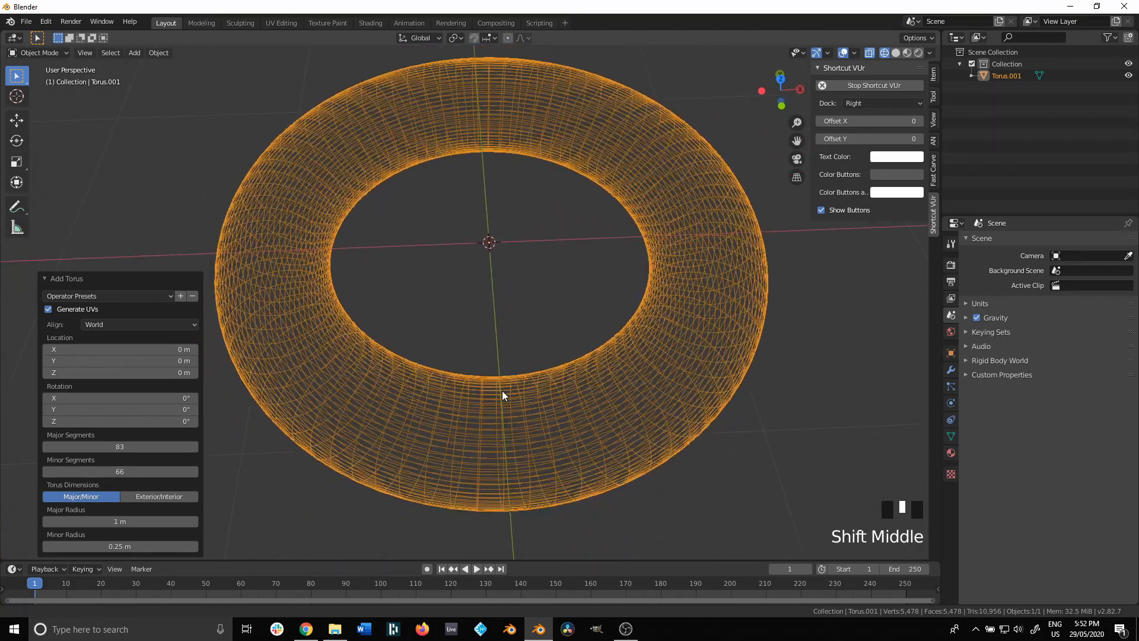
Set the torus's major segments to 256 and deselect it
{"action": "scroll", "coordinate": [490, 437], "scroll_direction": "up", "scroll_amount": 3}
{"action": "middle_click_drag", "start_coordinate": [490, 437], "coordinate": [483, 418], "text": "shift"}
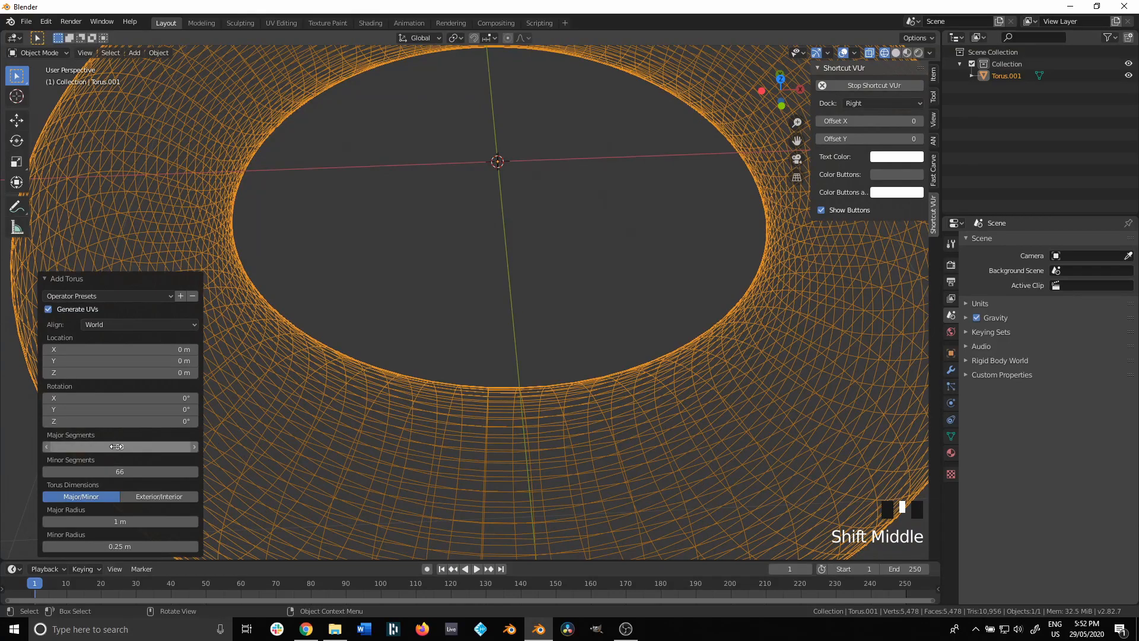
{"action": "left_click_drag", "start_coordinate": [119, 446], "coordinate": [196, 446]}
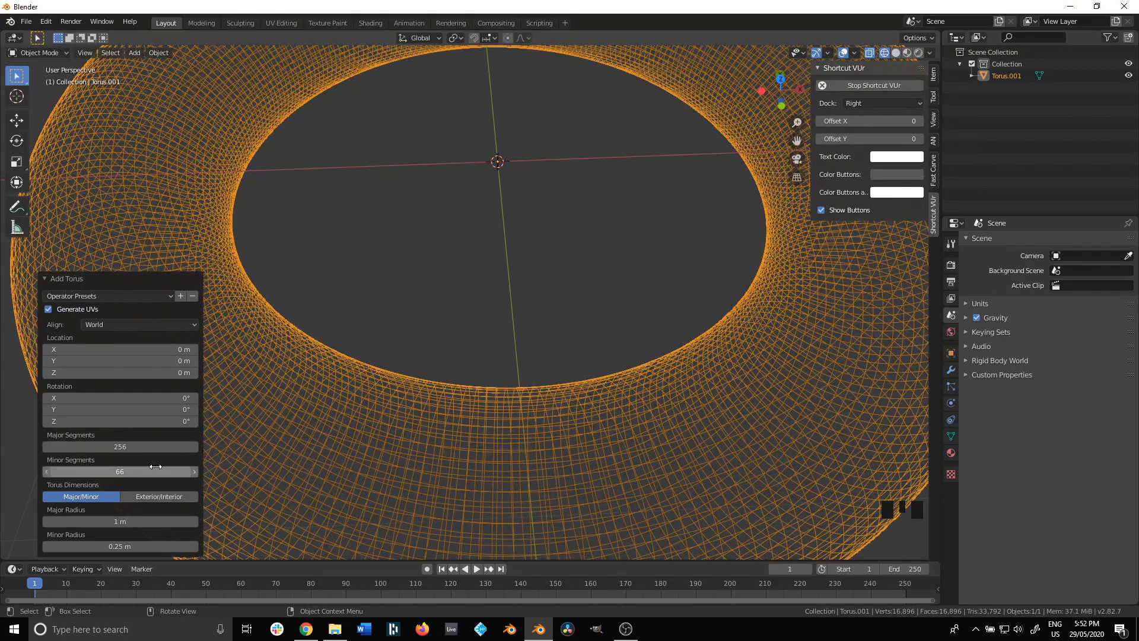
{"action": "left_click", "coordinate": [481, 324]}
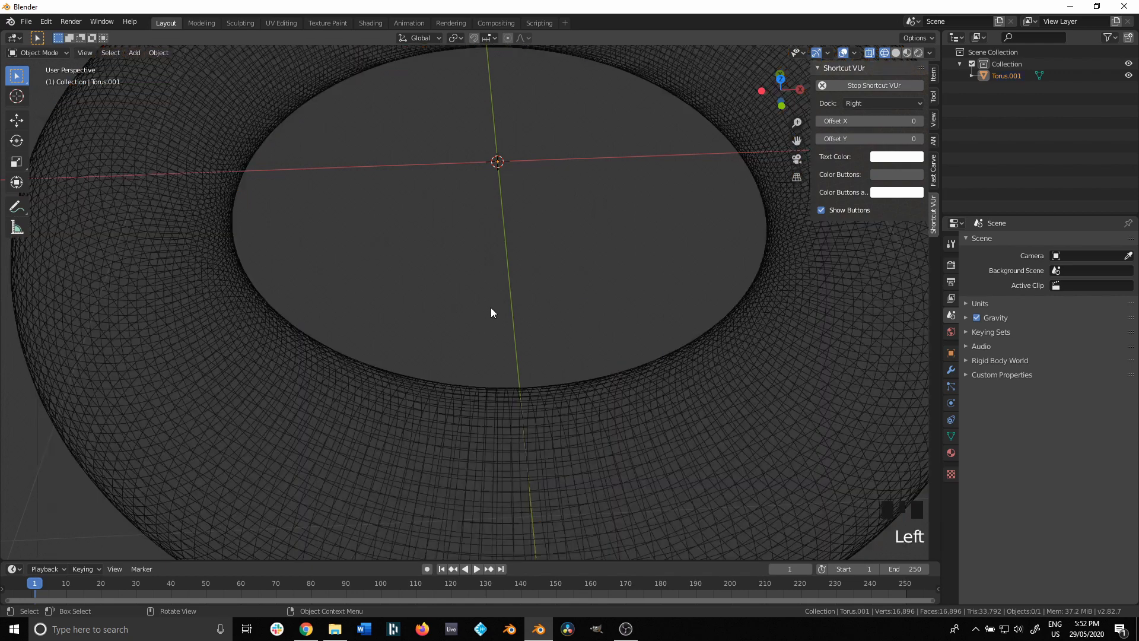
Add a Bezier circle curve at the centre of the torus
{"action": "scroll", "coordinate": [547, 428], "scroll_direction": "down", "scroll_amount": 3}
{"action": "middle_click_drag", "start_coordinate": [547, 428], "coordinate": [542, 397]}
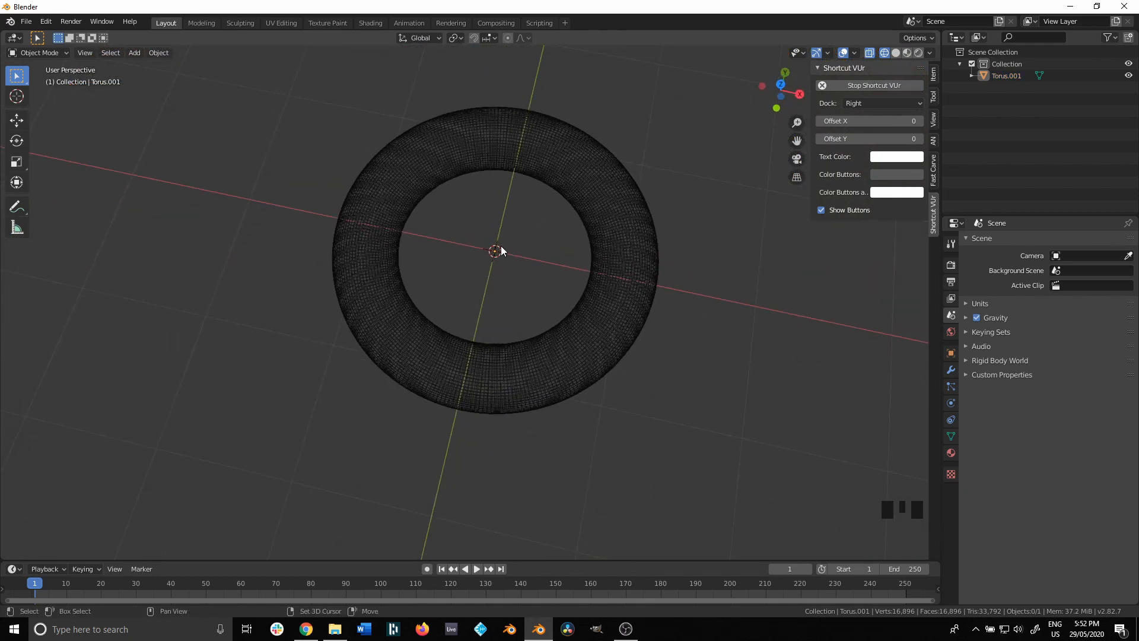
{"action": "key", "text": "shift+a"}
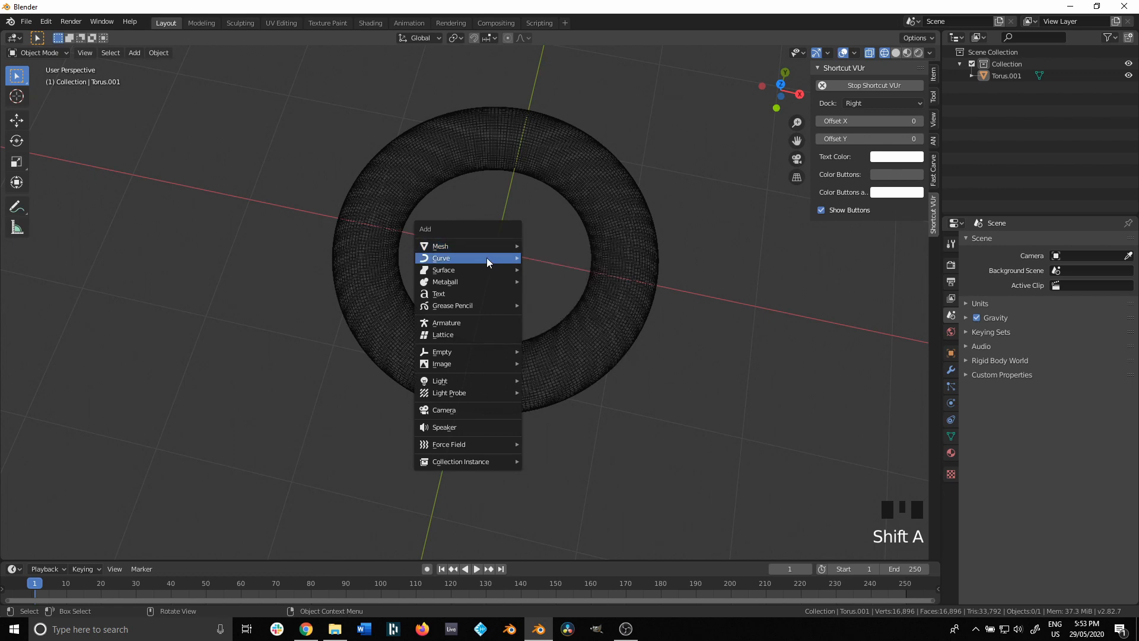
{"action": "mouse_move", "coordinate": [486, 257]}
{"action": "left_click", "coordinate": [549, 269]}
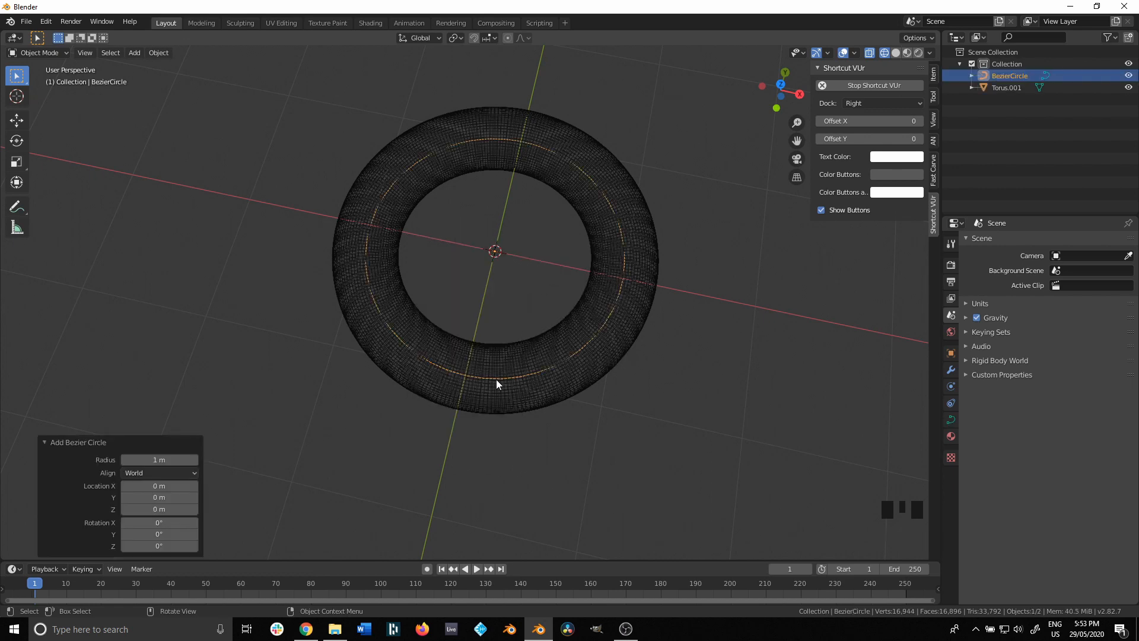
Scale the torus uniformly by a factor of 10
{"action": "scroll", "coordinate": [496, 383], "scroll_direction": "down", "scroll_amount": 2}
{"action": "middle_click_drag", "start_coordinate": [500, 382], "coordinate": [486, 488], "text": "shift"}
{"action": "left_click", "coordinate": [493, 358]}
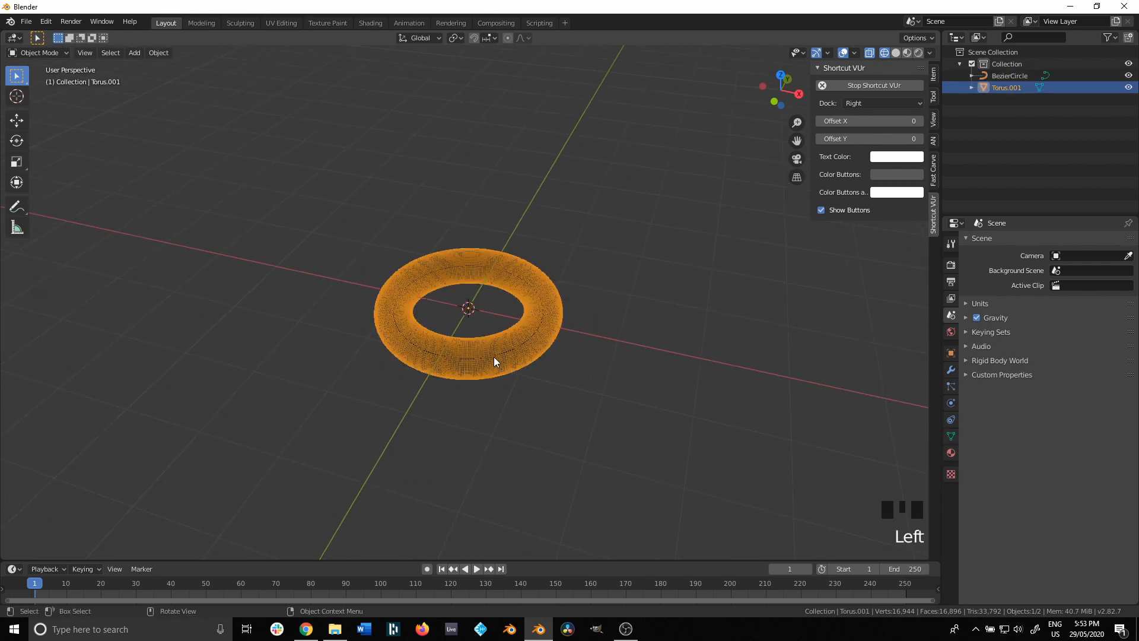
{"action": "type", "text": "s"}
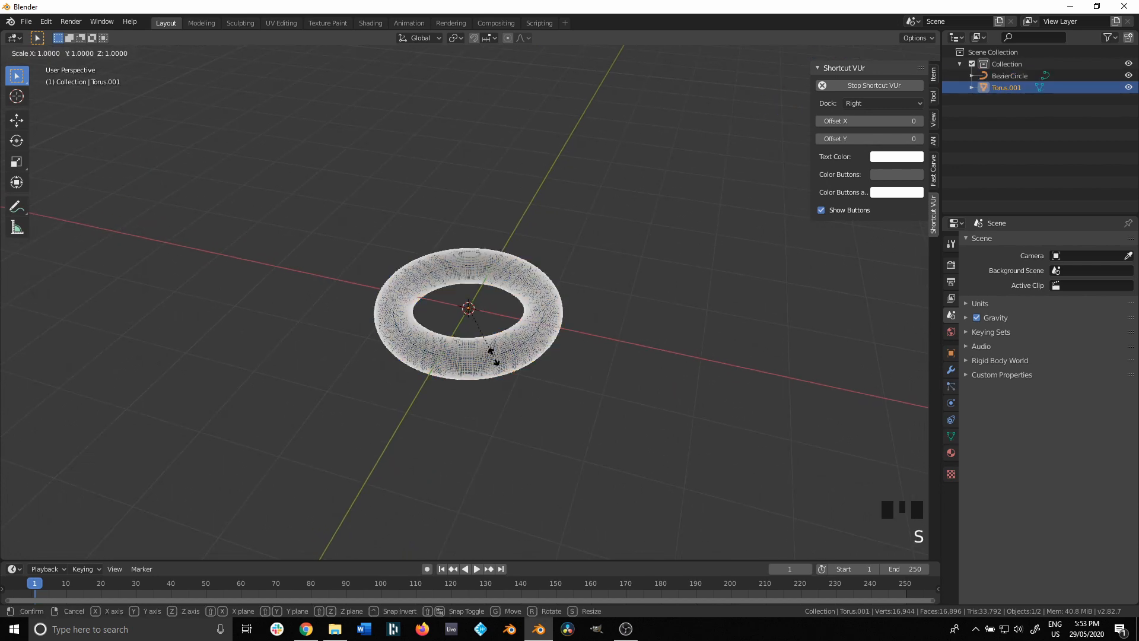
{"action": "type", "text": "10"}
{"action": "left_click", "coordinate": [494, 357]}
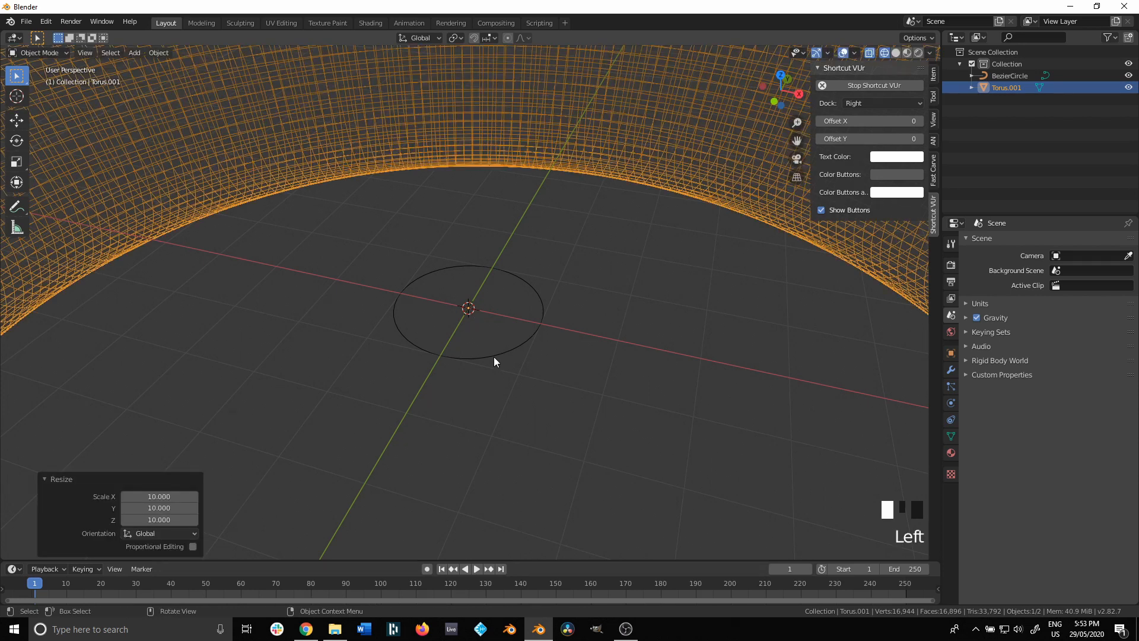
Scale the Bezier circle uniformly by 10 so that it runs through the torus tube
{"action": "left_click", "coordinate": [494, 357]}
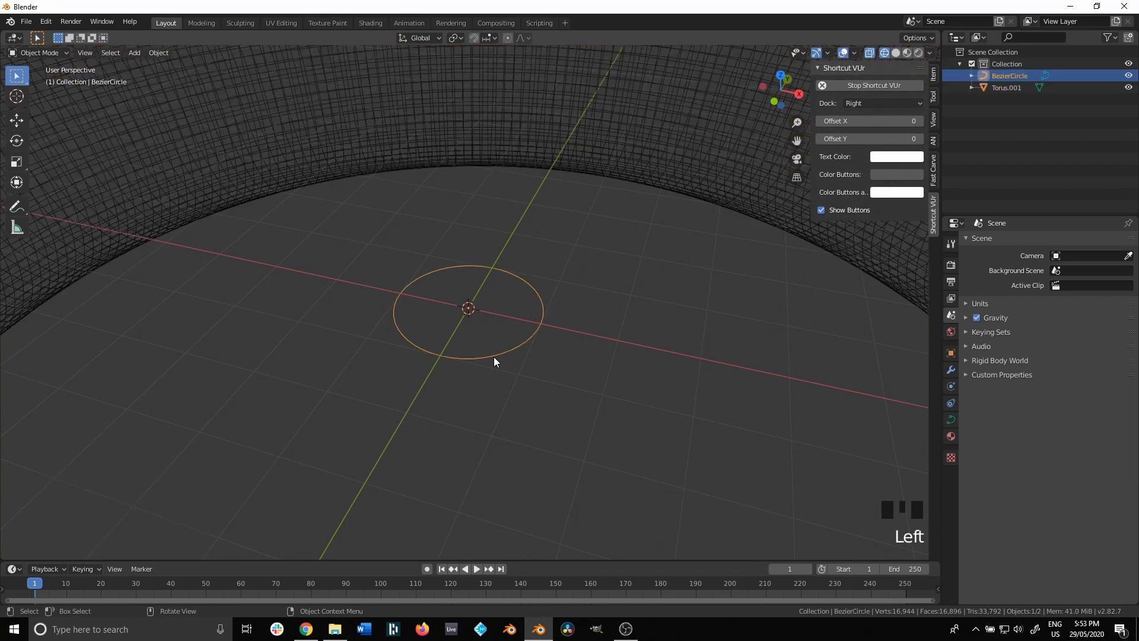
{"action": "type", "text": "s"}
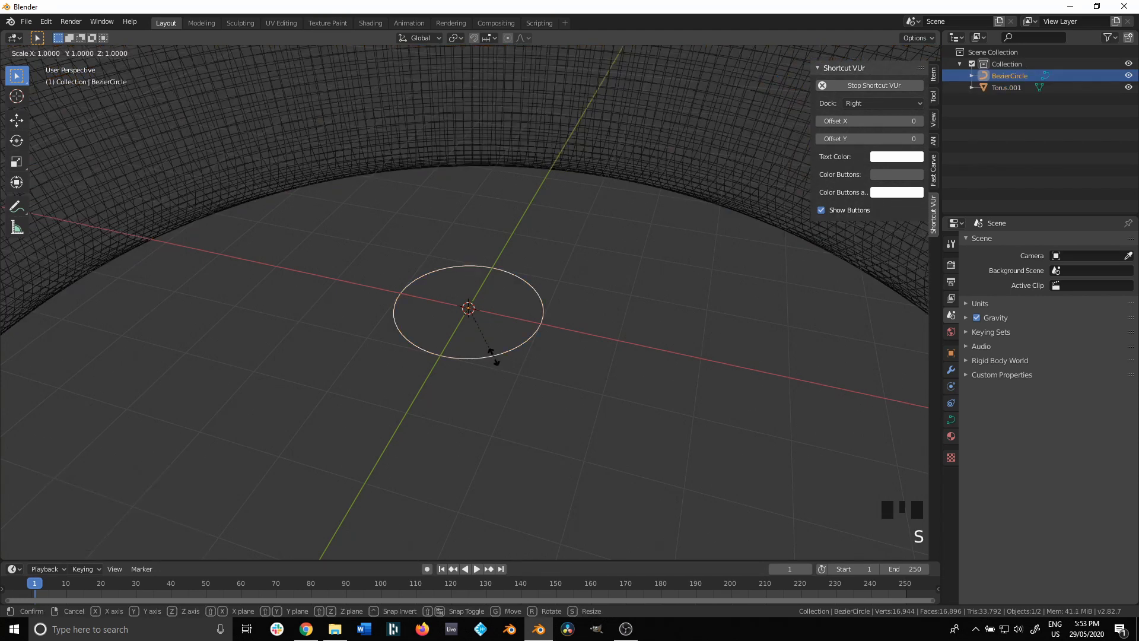
{"action": "type", "text": "10"}
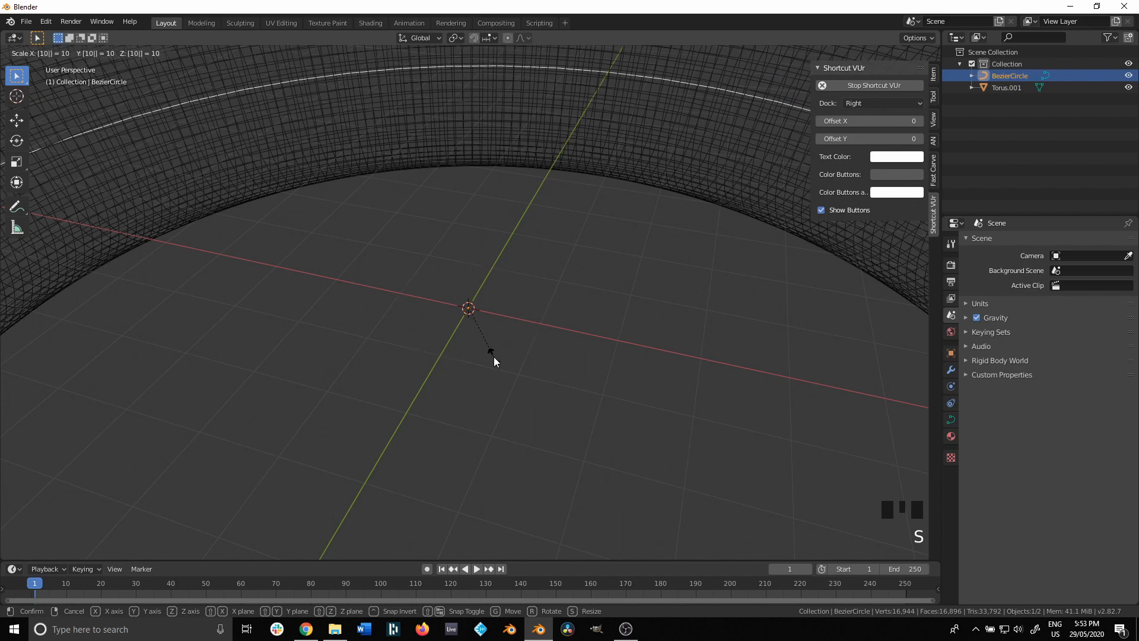
{"action": "left_click", "coordinate": [497, 371]}
Switch the viewport to solid shading and set the Bezier circle's preview resolution to 30
{"action": "scroll", "coordinate": [501, 392], "scroll_direction": "down", "scroll_amount": 5}
{"action": "middle_click_drag", "start_coordinate": [502, 395], "coordinate": [454, 314], "text": "shift"}
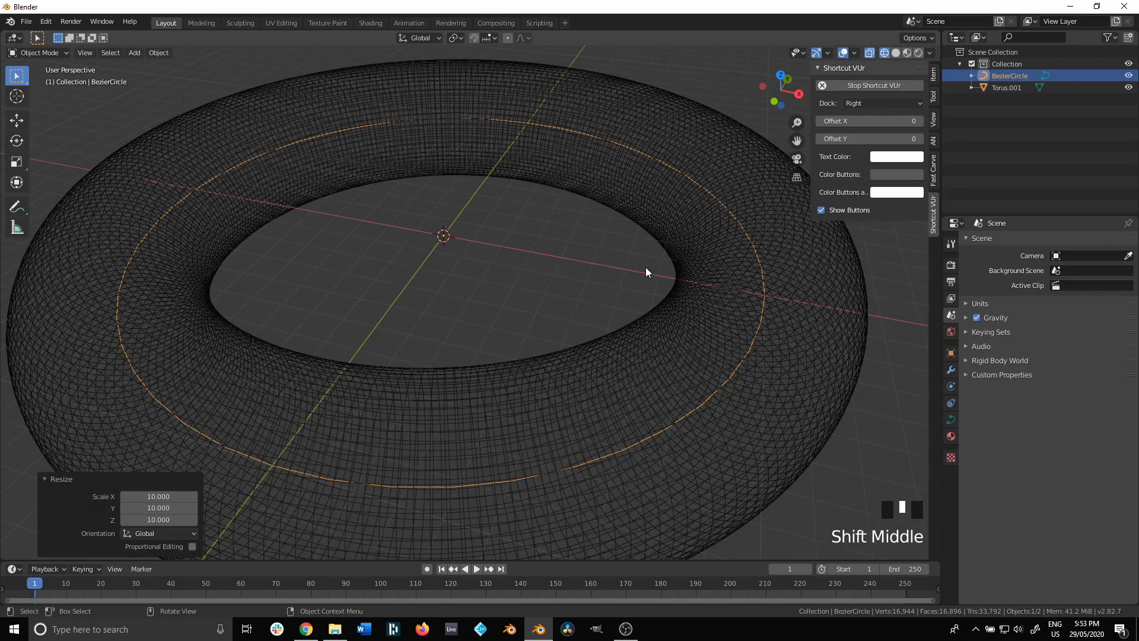
{"action": "middle_click_drag", "start_coordinate": [742, 288], "coordinate": [550, 341], "text": "shift"}
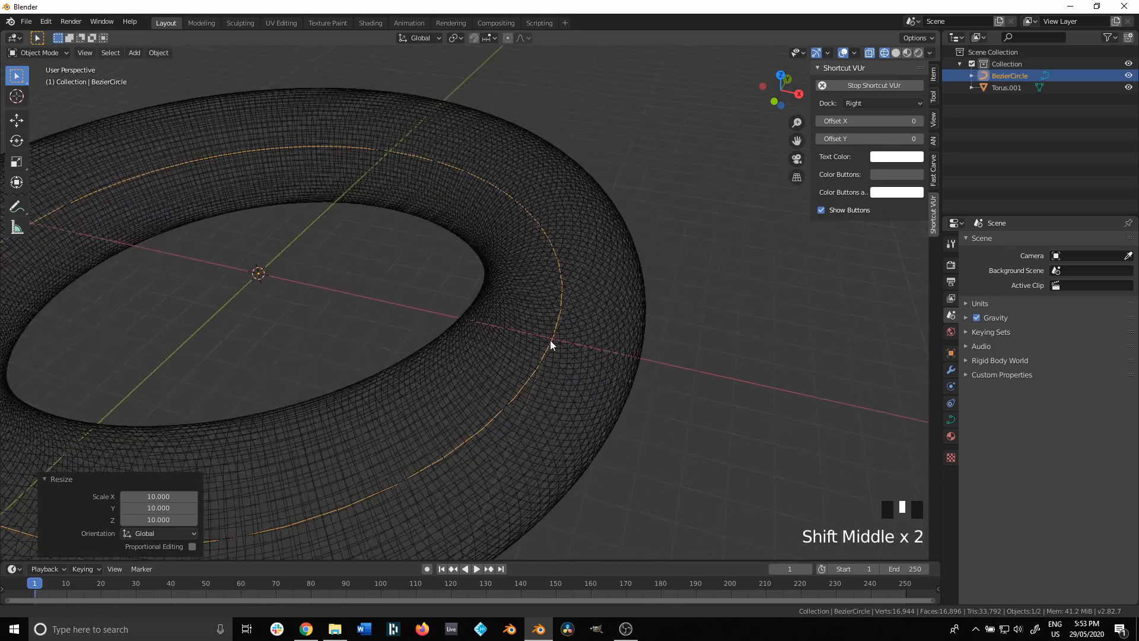
{"action": "scroll", "coordinate": [679, 389], "scroll_direction": "up", "scroll_amount": 7}
{"action": "mouse_move", "coordinate": [678, 389]}
{"action": "middle_mouse_down", "text": "shift"}
{"action": "mouse_move", "coordinate": [511, 534]}
{"action": "mouse_move", "coordinate": [490, 445]}
{"action": "mouse_move", "coordinate": [564, 272]}
{"action": "mouse_move", "coordinate": [538, 303]}
{"action": "middle_mouse_up", "text": "shift"}
{"action": "key", "text": "shift+z"}
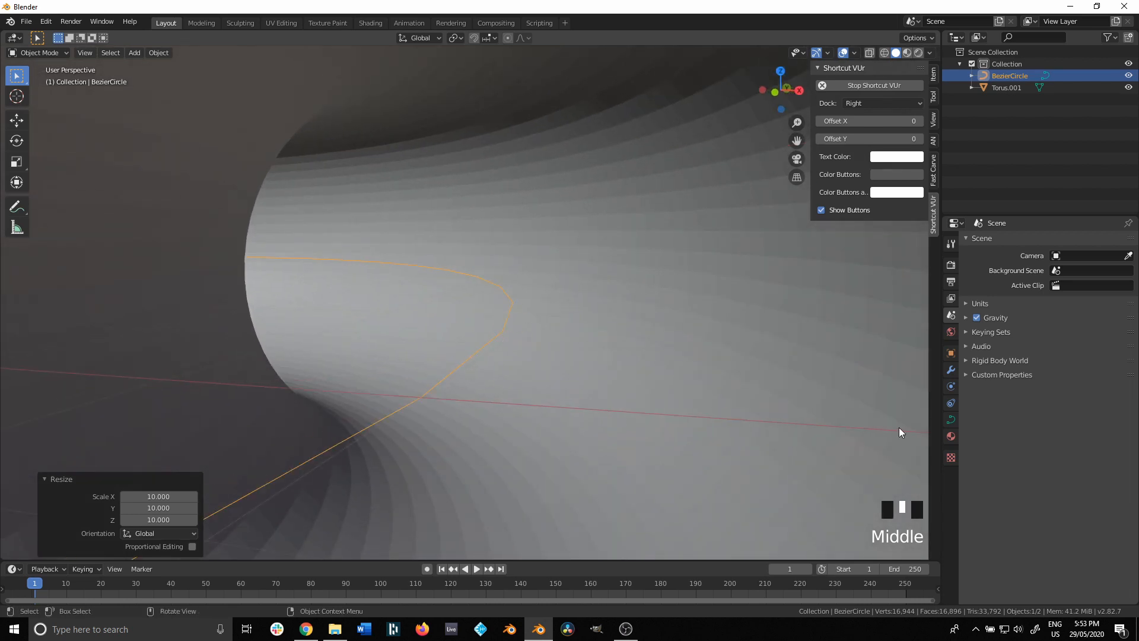
{"action": "left_click", "coordinate": [951, 419]}
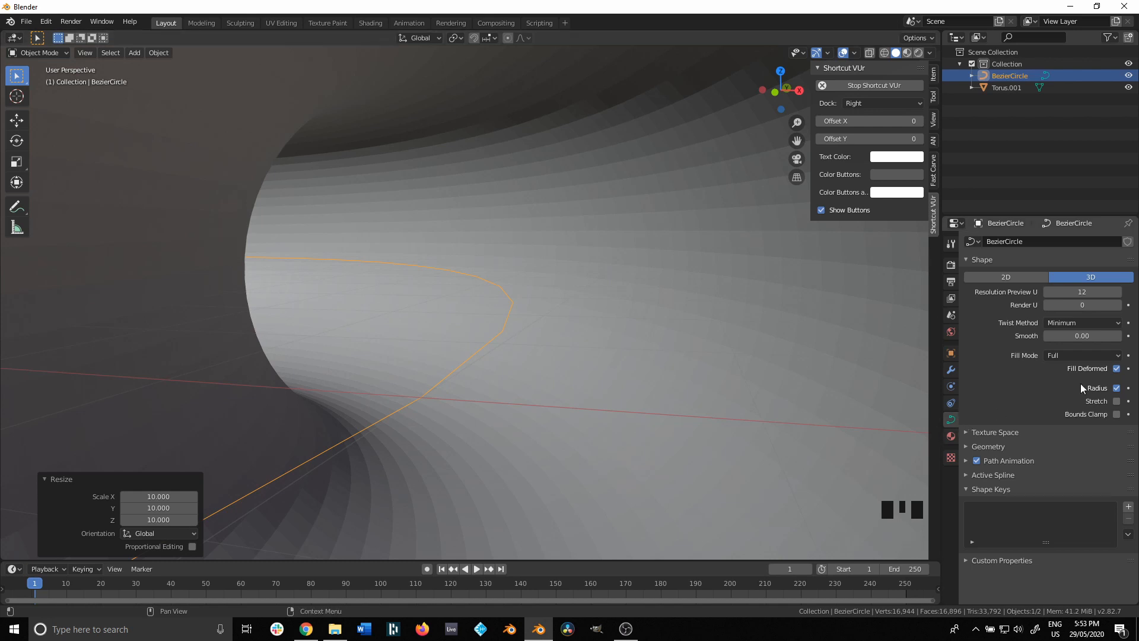
{"action": "left_click", "coordinate": [1090, 287]}
{"action": "type", "text": "30"}
{"action": "key", "text": "Return"}
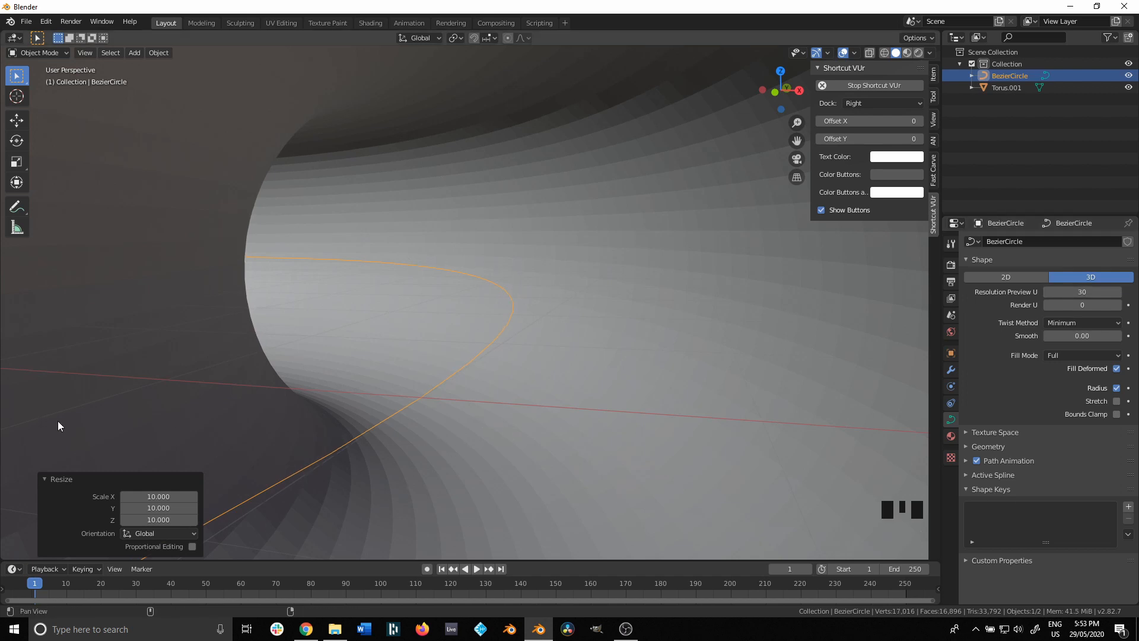
Add a camera at the world origin in the middle of the torus
{"action": "middle_click_drag", "start_coordinate": [56, 424], "coordinate": [119, 421], "text": "shift"}
{"action": "scroll", "coordinate": [230, 436], "scroll_direction": "down", "scroll_amount": 6}
{"action": "middle_click_drag", "start_coordinate": [230, 436], "coordinate": [437, 373], "text": "shift"}
{"action": "middle_click_drag", "start_coordinate": [448, 433], "coordinate": [540, 455], "text": "shift"}
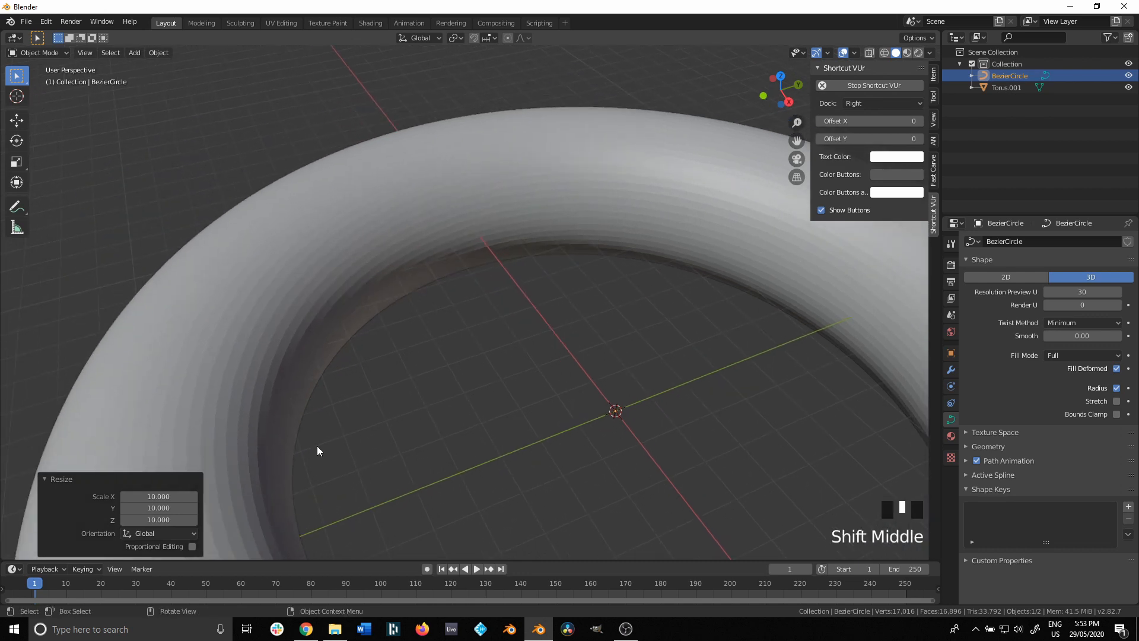
{"action": "middle_click_drag", "start_coordinate": [286, 422], "coordinate": [337, 431], "text": "shift"}
{"action": "middle_click_drag", "start_coordinate": [585, 469], "coordinate": [515, 402], "text": "shift"}
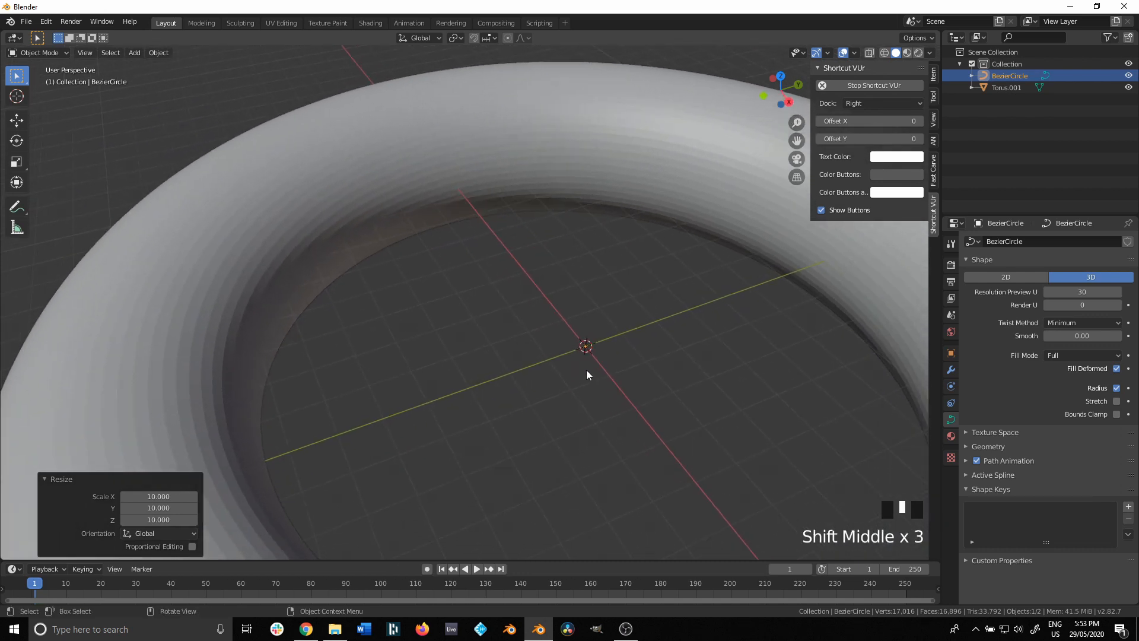
{"action": "key", "text": "shift+a"}
{"action": "mouse_move", "coordinate": [582, 348]}
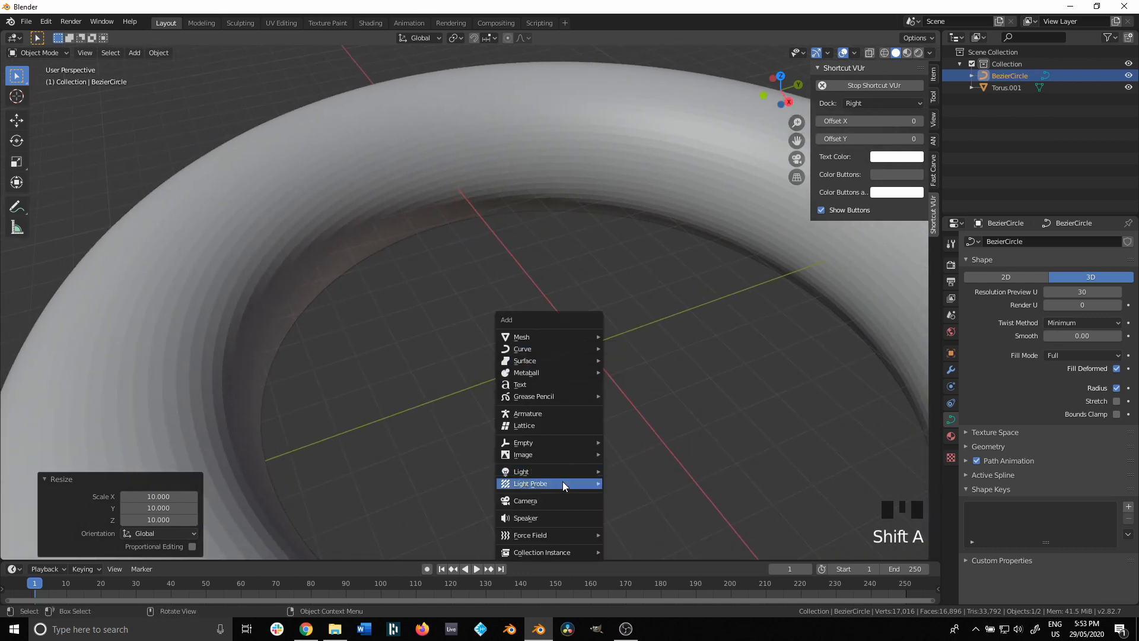
{"action": "left_click", "coordinate": [554, 500]}
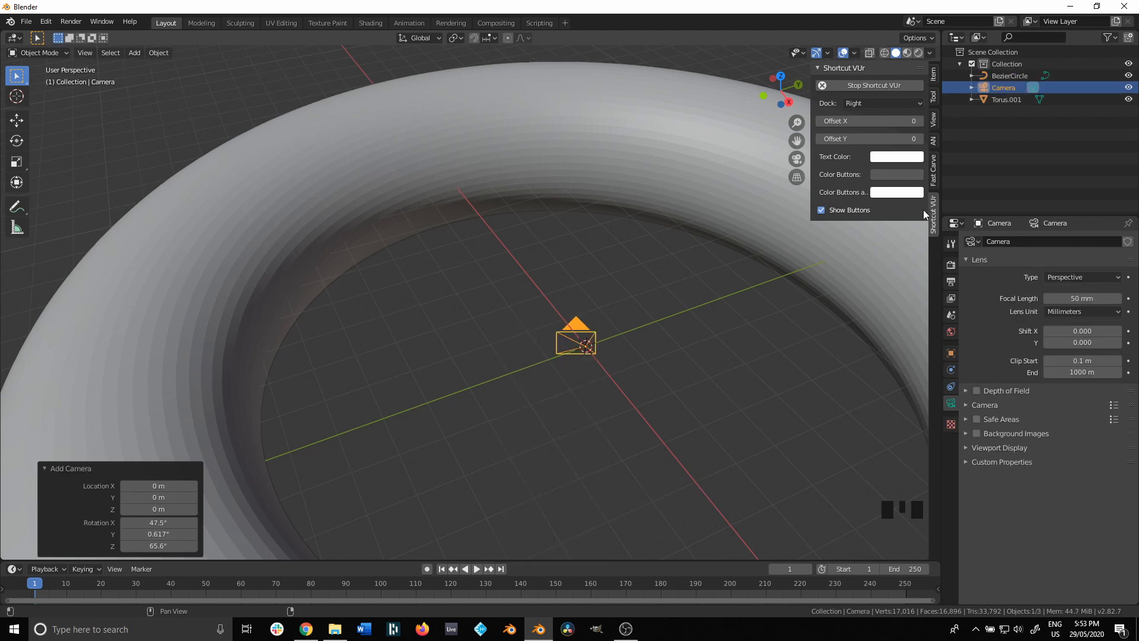
Reset the camera's rotation to 0° on all three axes
{"action": "left_click", "coordinate": [933, 75]}
{"action": "left_click_drag", "start_coordinate": [860, 146], "coordinate": [866, 169]}
{"action": "key", "text": "BackSpace"}
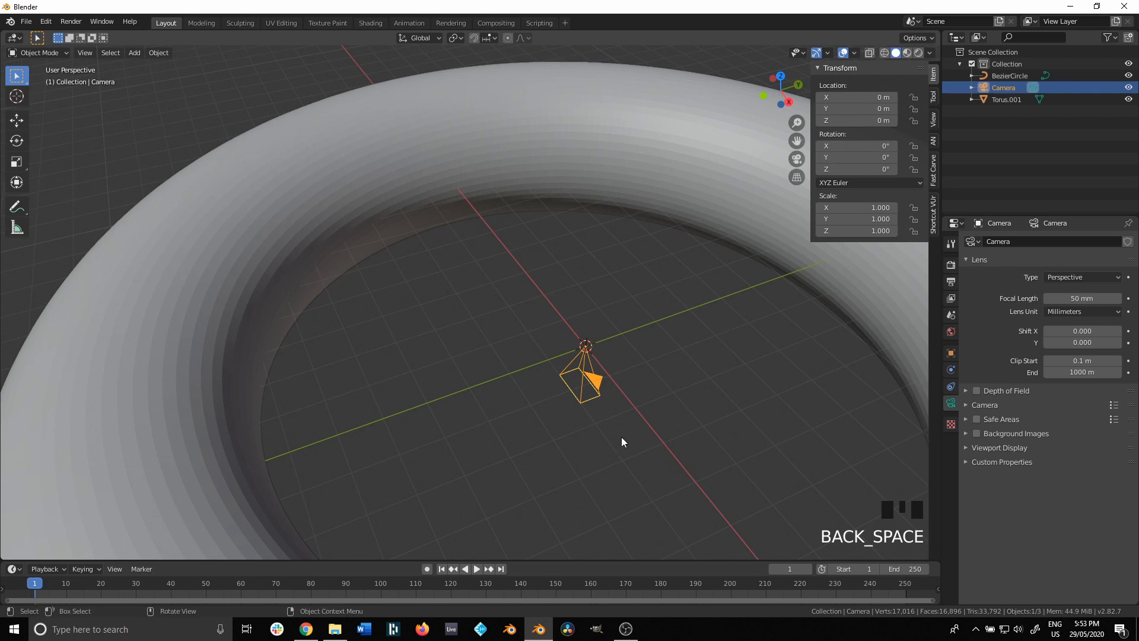
Set the camera's X rotation to 90° and deselect the camera
{"action": "middle_click_drag", "start_coordinate": [570, 443], "coordinate": [525, 434], "text": "shift"}
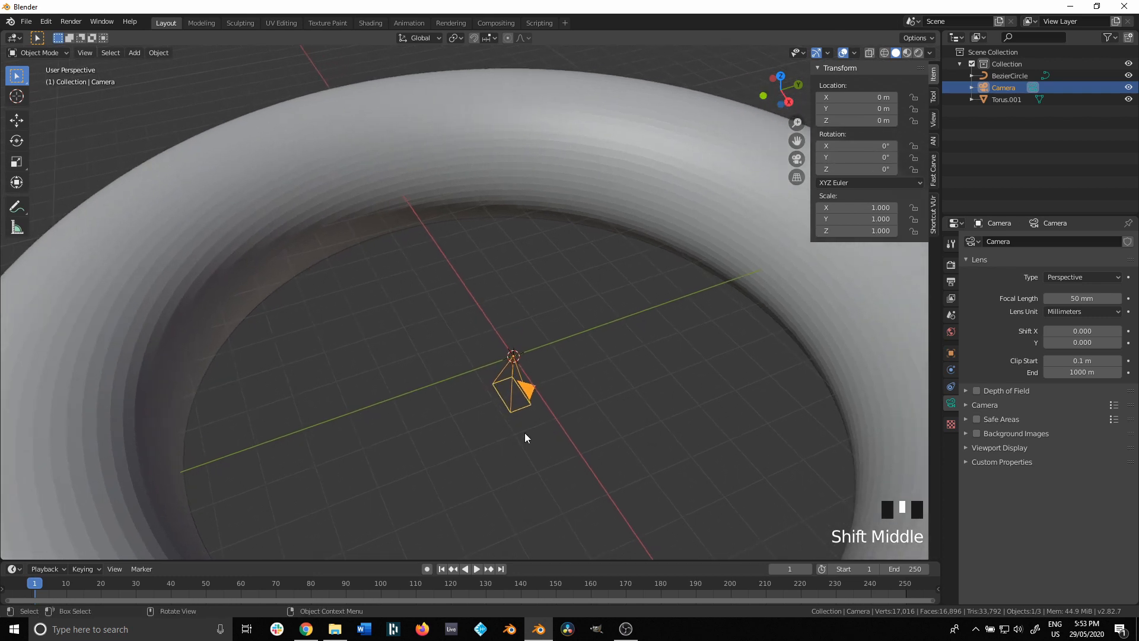
{"action": "left_click_drag", "start_coordinate": [840, 158], "coordinate": [872, 148]}
{"action": "key", "text": "ctrl+z"}
{"action": "left_click", "coordinate": [834, 147]}
{"action": "type", "text": "90"}
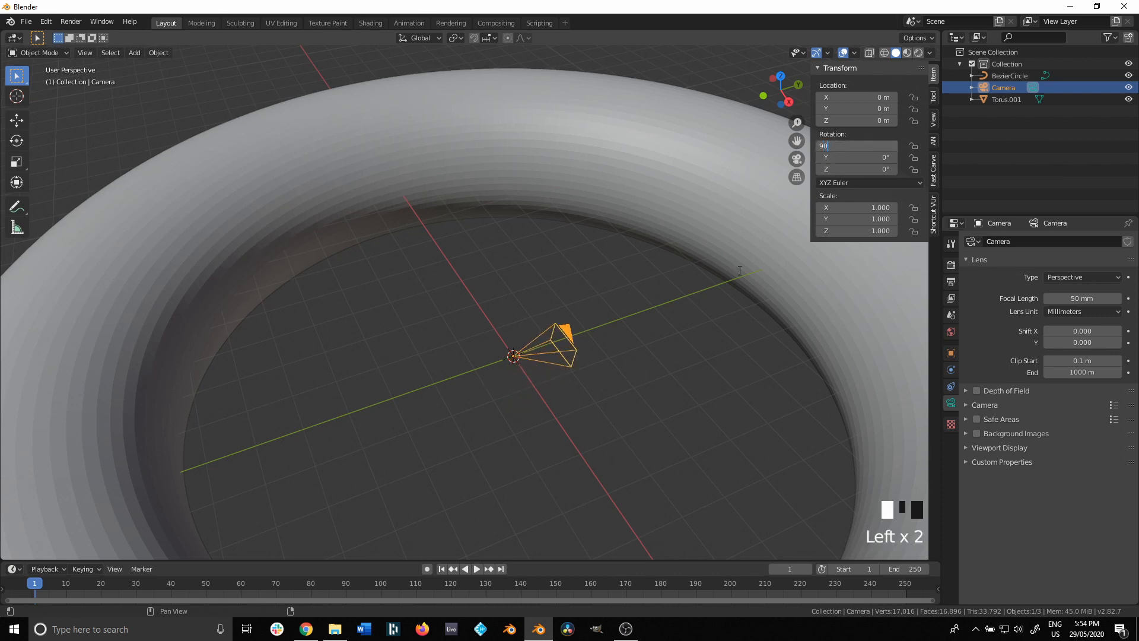
{"action": "left_click", "coordinate": [663, 347]}
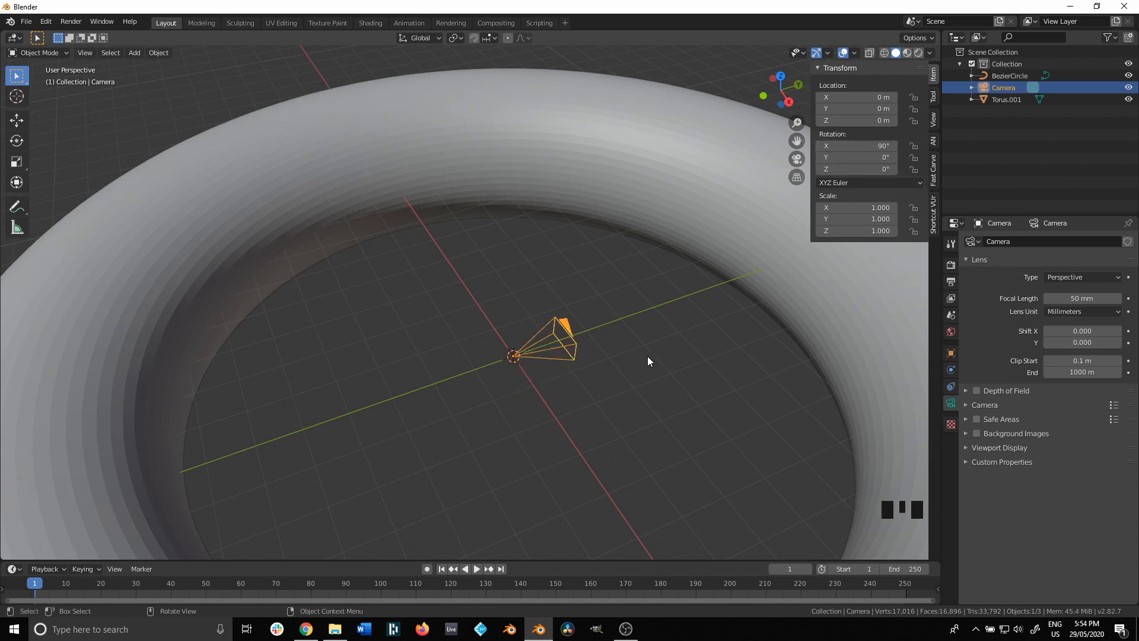
{"action": "left_click", "coordinate": [646, 356]}
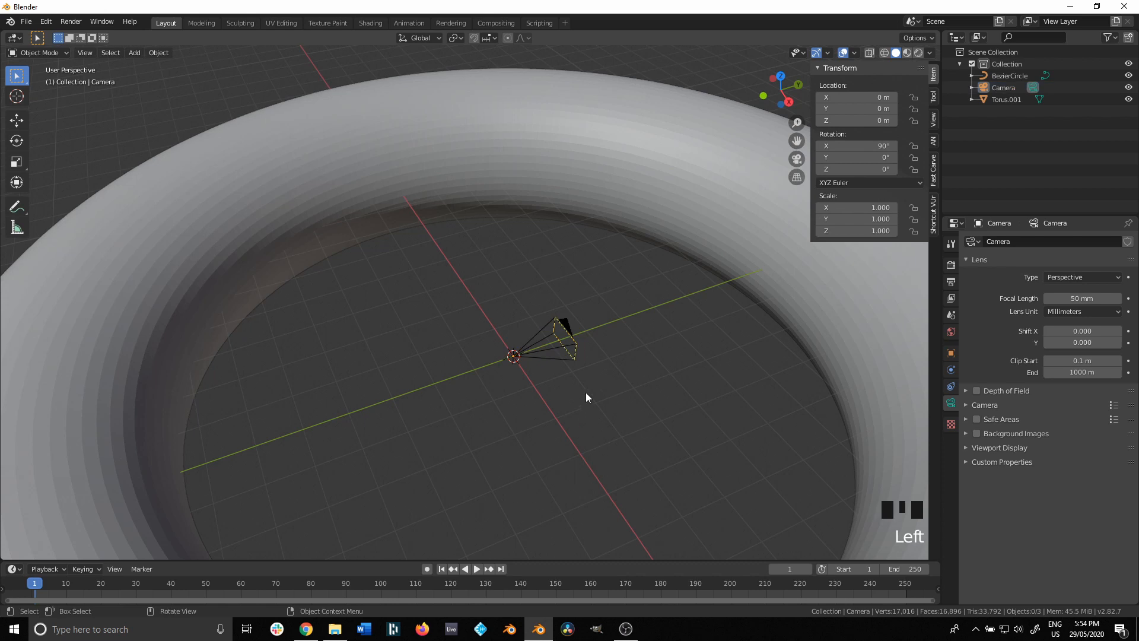
Add a cube mesh at the world origin, in the same place as the camera
{"action": "key", "text": "shift+a"}
{"action": "mouse_move", "coordinate": [557, 216]}
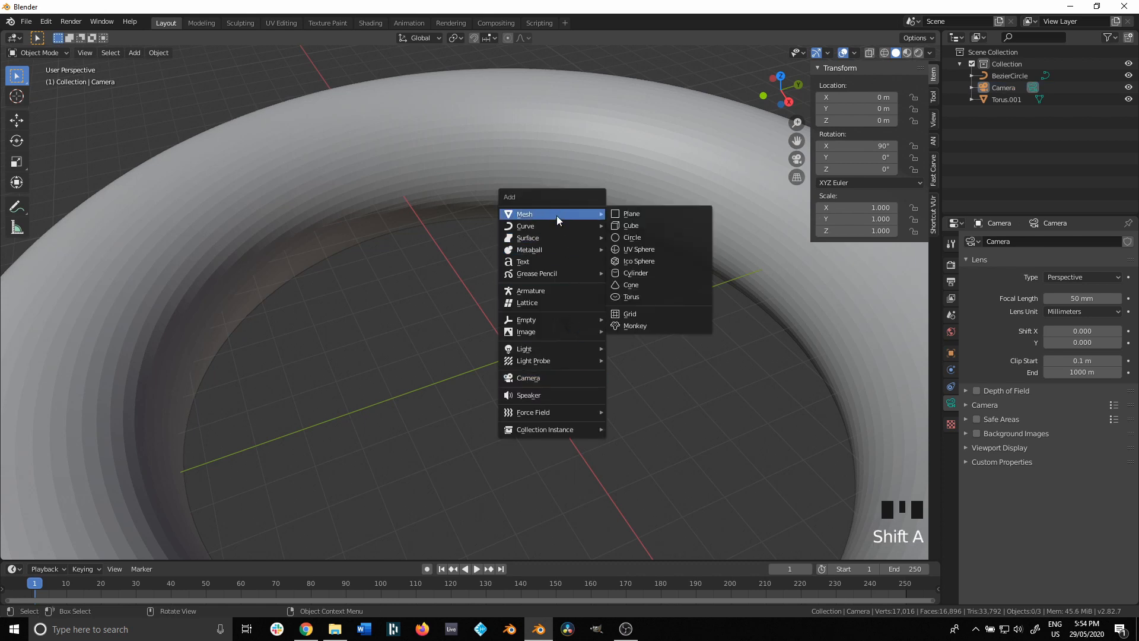
{"action": "left_click", "coordinate": [630, 225]}
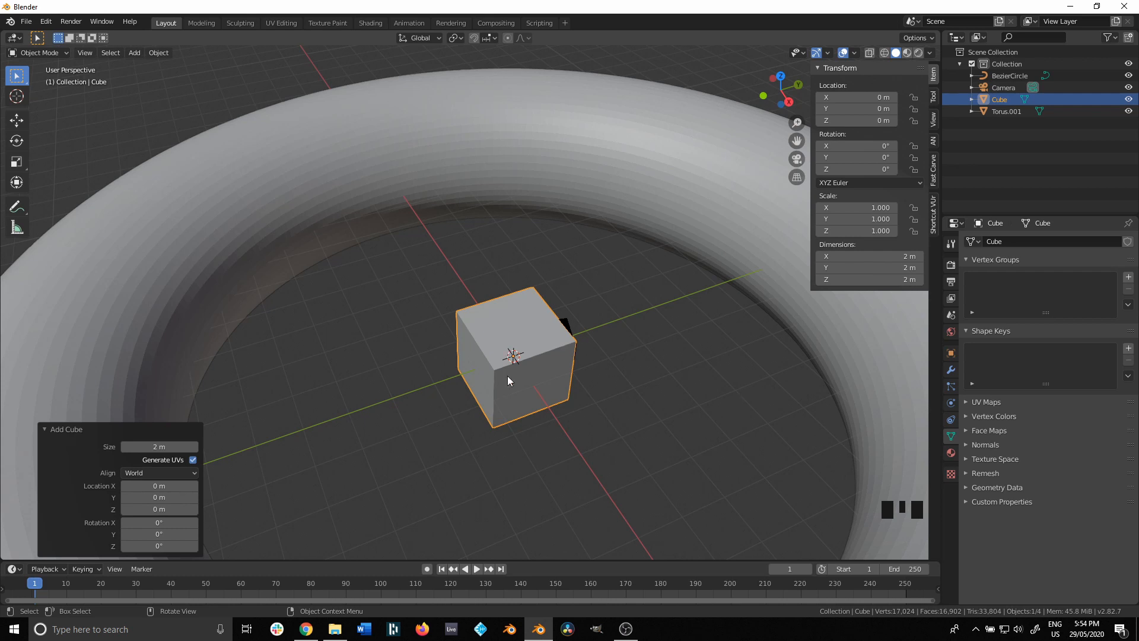
Scale the cube down to about 0.464 and move it about 4.21 m along Y, in front of the camera
{"action": "key", "text": "s"}
{"action": "left_click", "coordinate": [635, 380]}
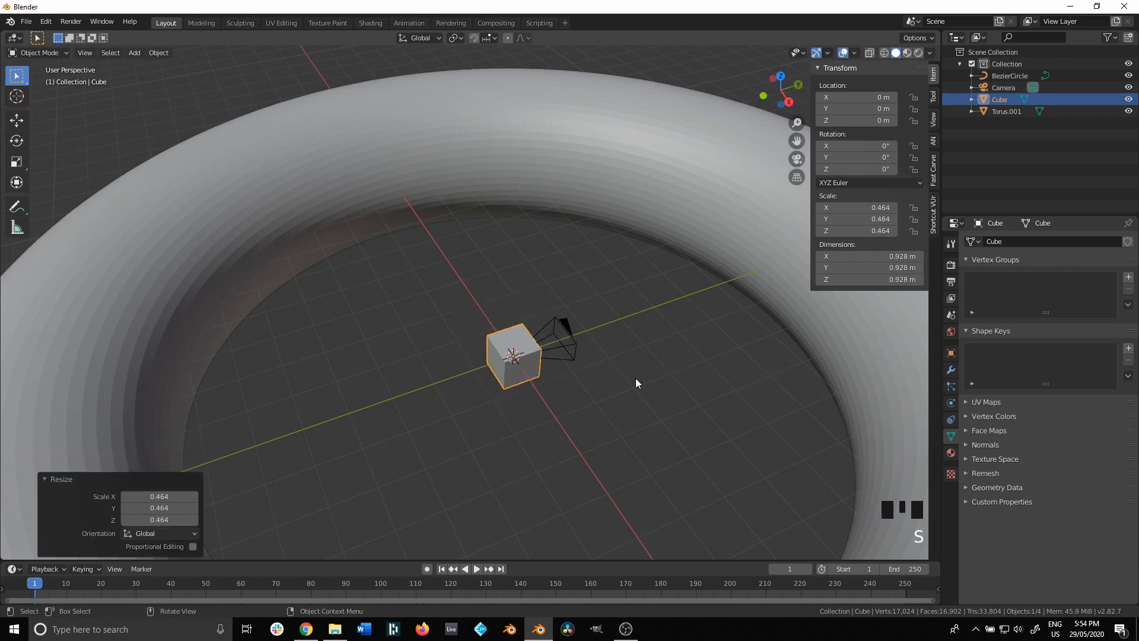
{"action": "key", "text": "g"}
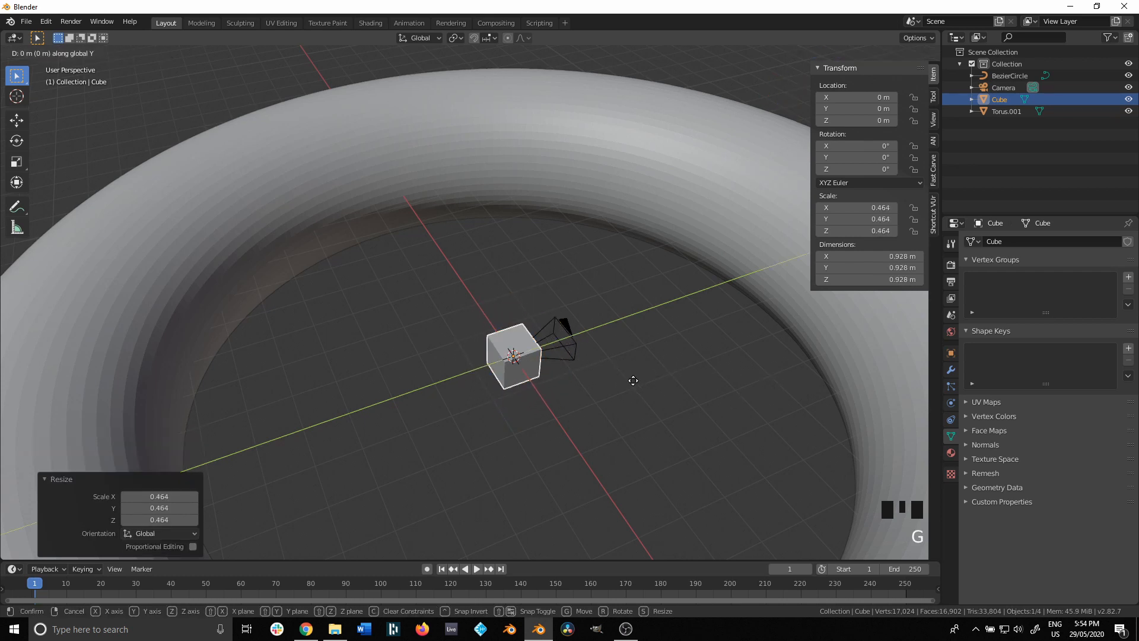
{"action": "key", "text": "y"}
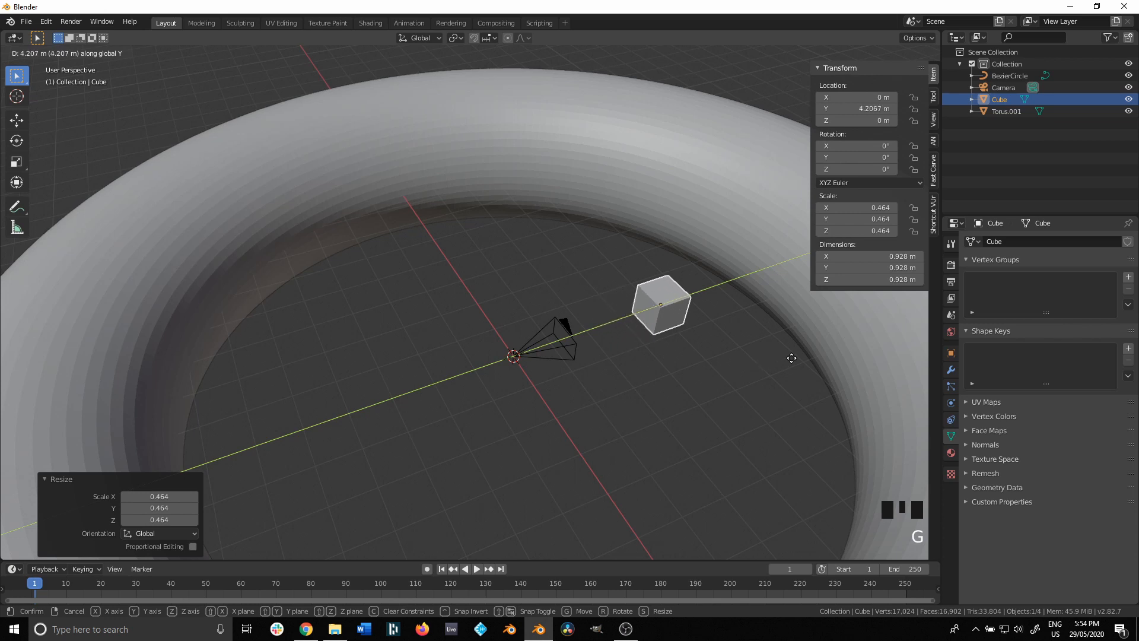
{"action": "left_click", "coordinate": [792, 358]}
Parent the cube to the camera using the Object parent type
{"action": "middle_click_drag", "start_coordinate": [600, 420], "coordinate": [496, 441], "text": "shift"}
{"action": "scroll", "coordinate": [530, 504], "scroll_direction": "up", "scroll_amount": 4}
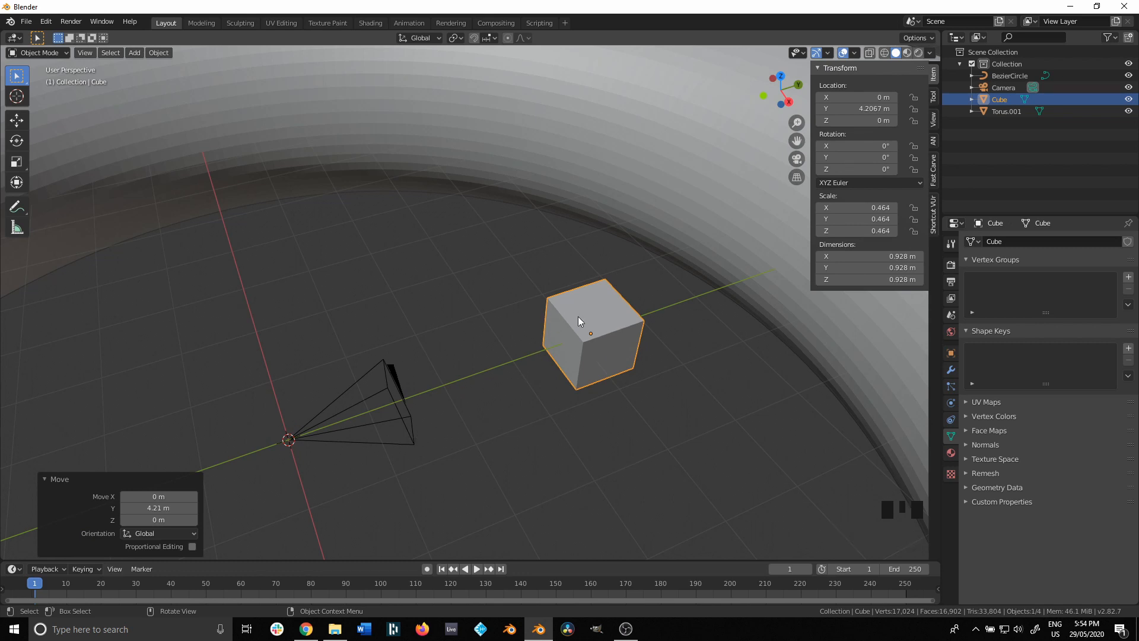
{"action": "left_click", "coordinate": [624, 430]}
{"action": "left_click", "coordinate": [607, 350]}
{"action": "left_click", "coordinate": [367, 433], "text": "shift"}
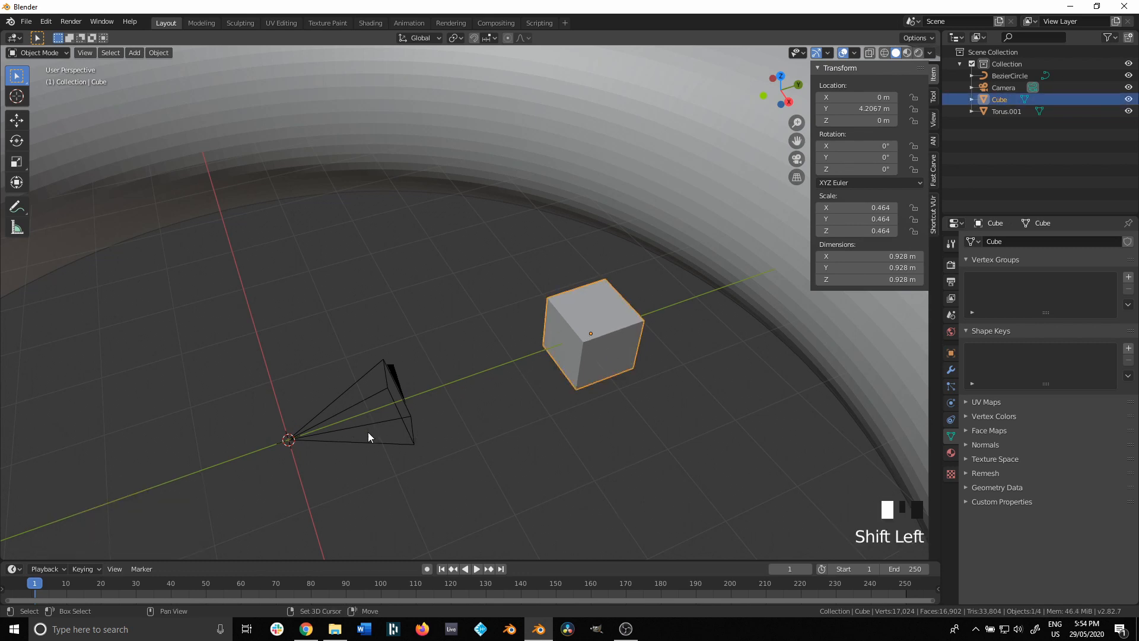
{"action": "key", "text": "ctrl+p"}
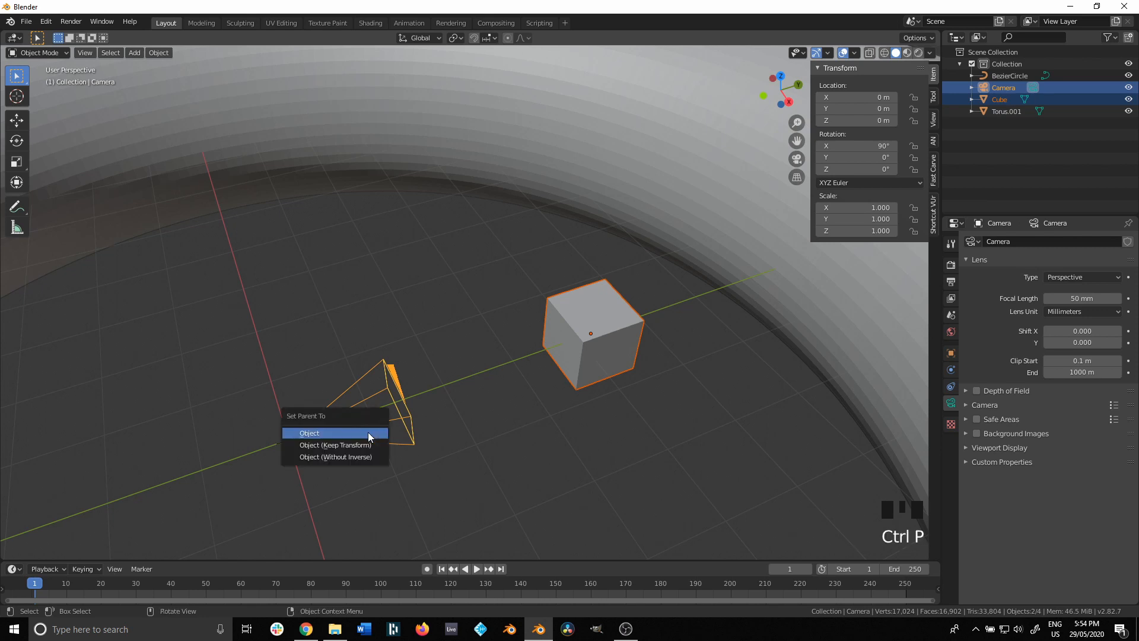
{"action": "left_click", "coordinate": [368, 437]}
Add a Follow Path constraint to the camera with BezierCircle as its target
{"action": "scroll", "coordinate": [481, 452], "scroll_direction": "down", "scroll_amount": 3}
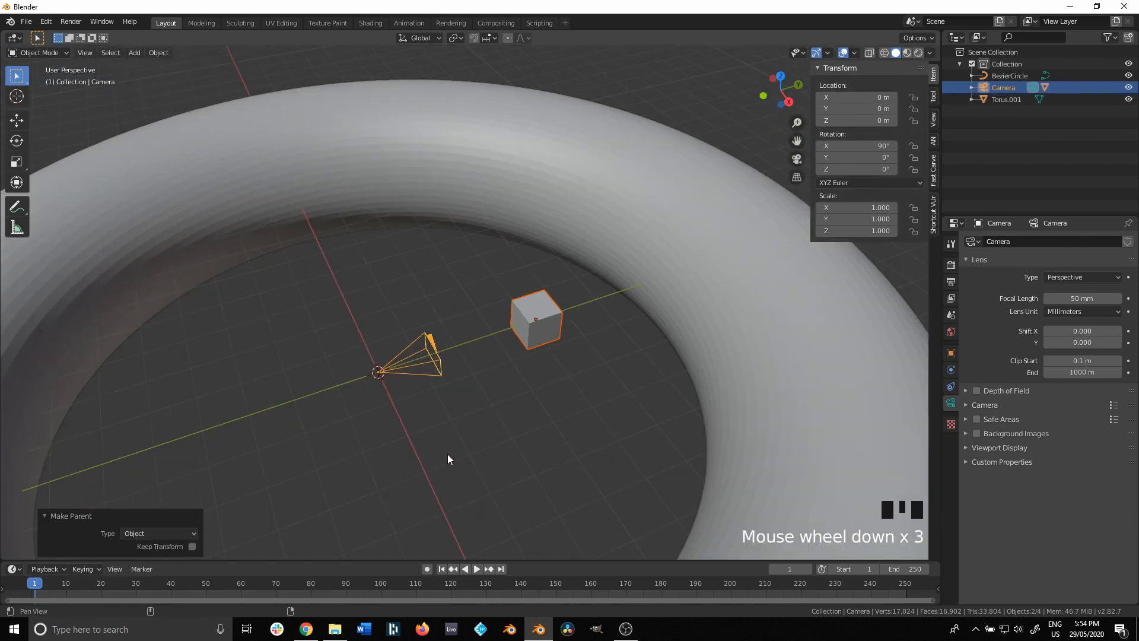
{"action": "middle_click_drag", "start_coordinate": [448, 454], "coordinate": [446, 432], "text": "shift"}
{"action": "left_click", "coordinate": [426, 387]}
{"action": "left_click", "coordinate": [415, 329]}
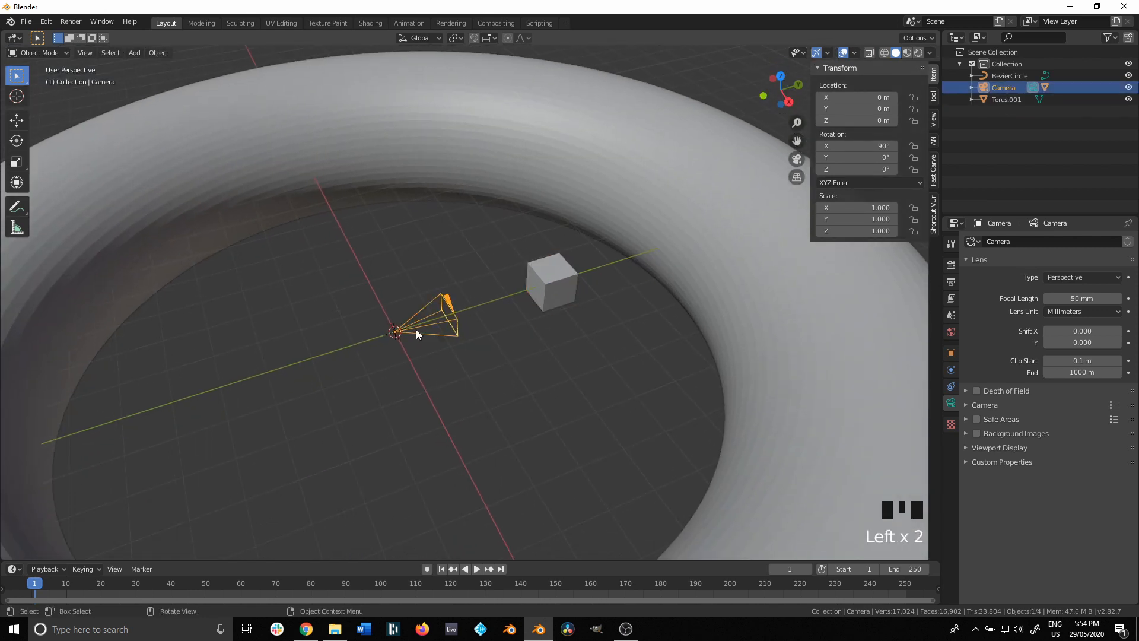
{"action": "left_click", "coordinate": [950, 386]}
{"action": "left_click", "coordinate": [1076, 243]}
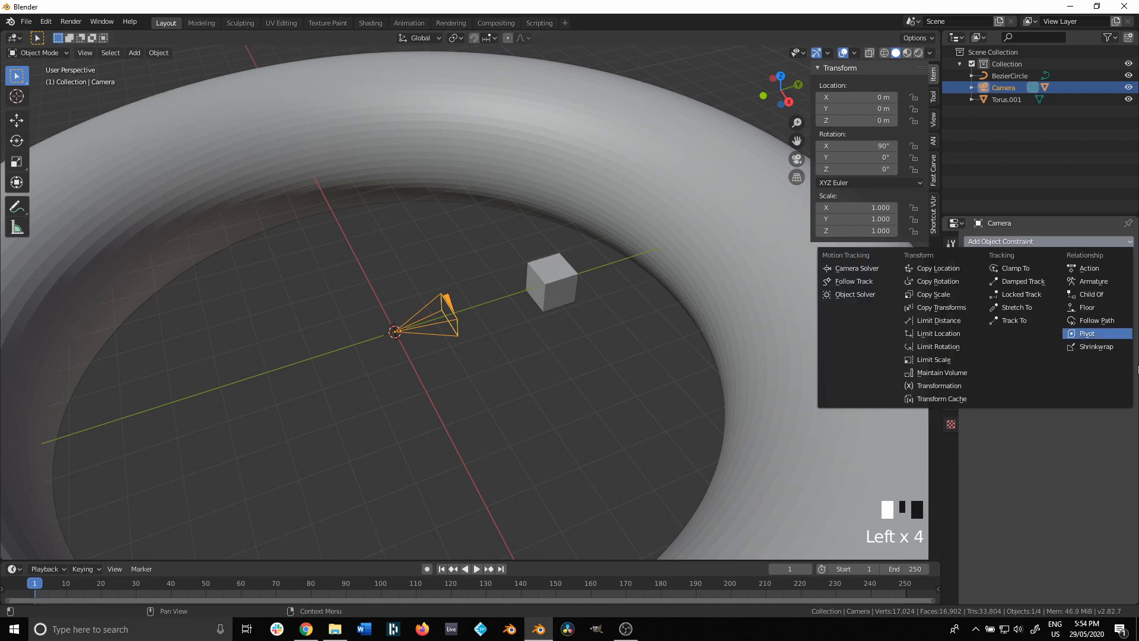
{"action": "left_click", "coordinate": [1097, 321]}
{"action": "left_click", "coordinate": [1062, 281]}
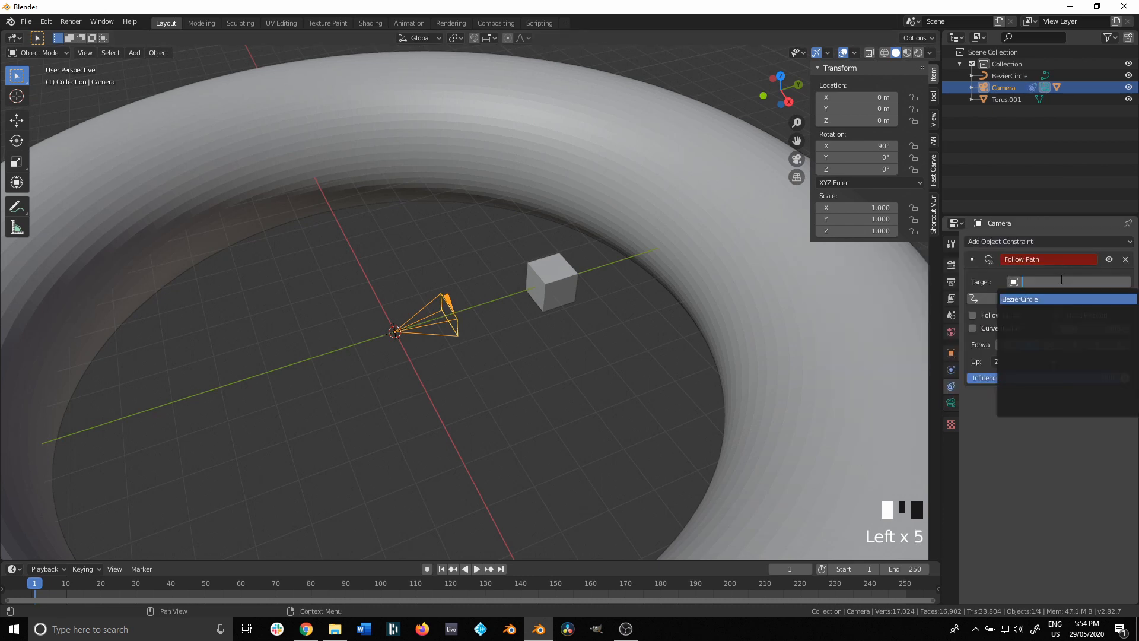
{"action": "left_click", "coordinate": [1035, 301]}
Enlarge the timeline area and show the scene in wireframe from the top view
{"action": "scroll", "coordinate": [329, 521], "scroll_direction": "down", "scroll_amount": 3}
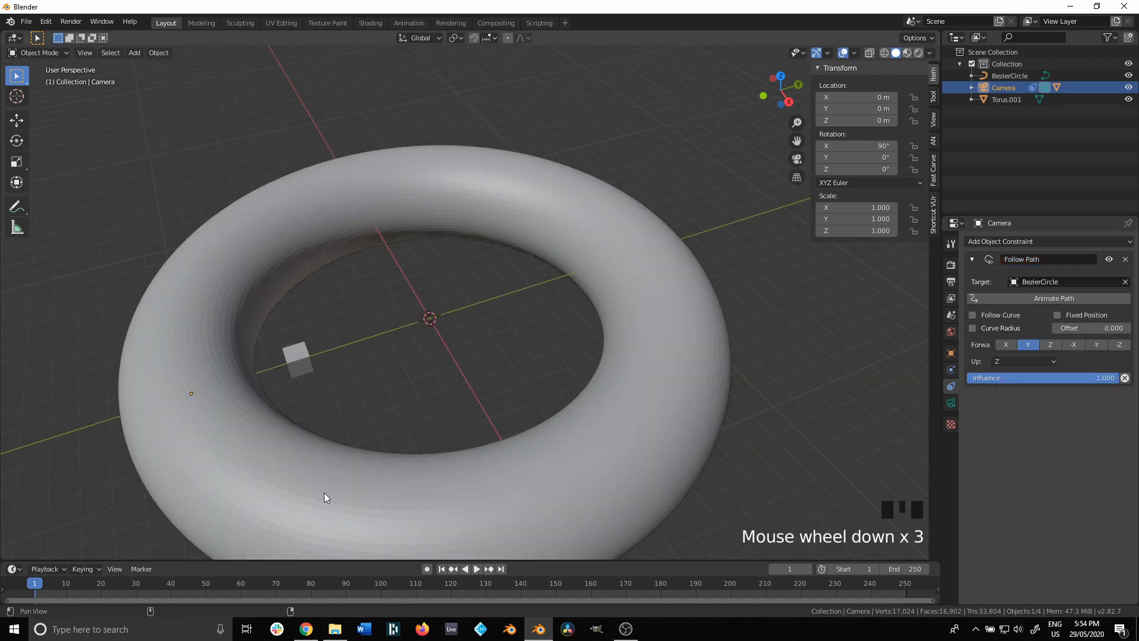
{"action": "middle_click_drag", "start_coordinate": [326, 496], "coordinate": [372, 533], "text": "shift"}
{"action": "left_click_drag", "start_coordinate": [353, 561], "coordinate": [350, 400]}
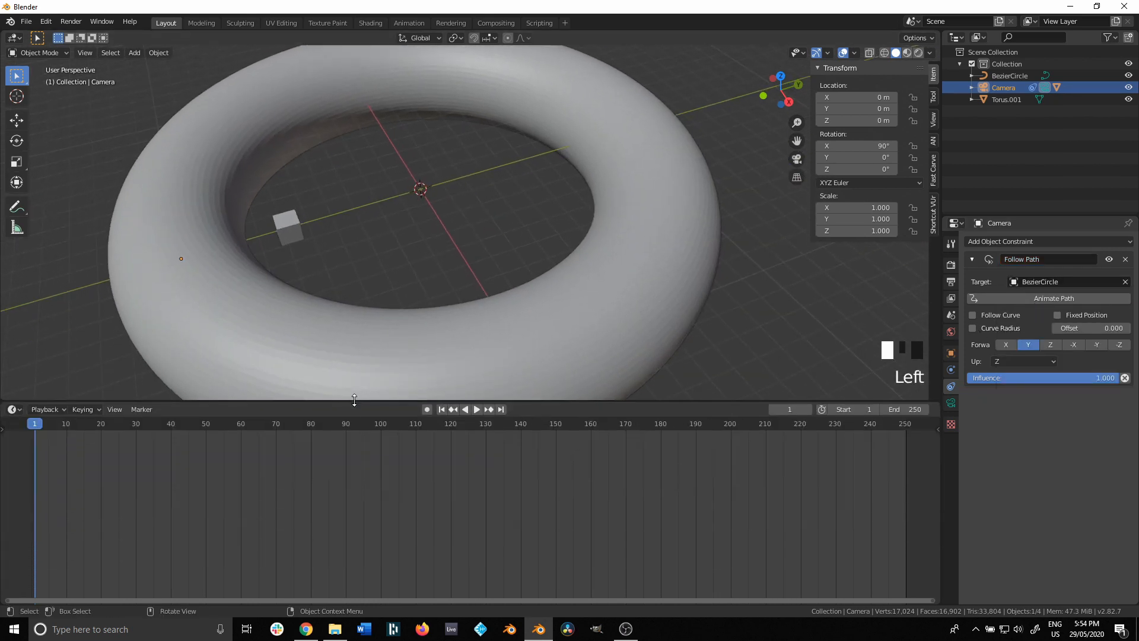
{"action": "key", "text": "shift+z"}
{"action": "scroll", "coordinate": [435, 321], "scroll_direction": "down", "scroll_amount": 2}
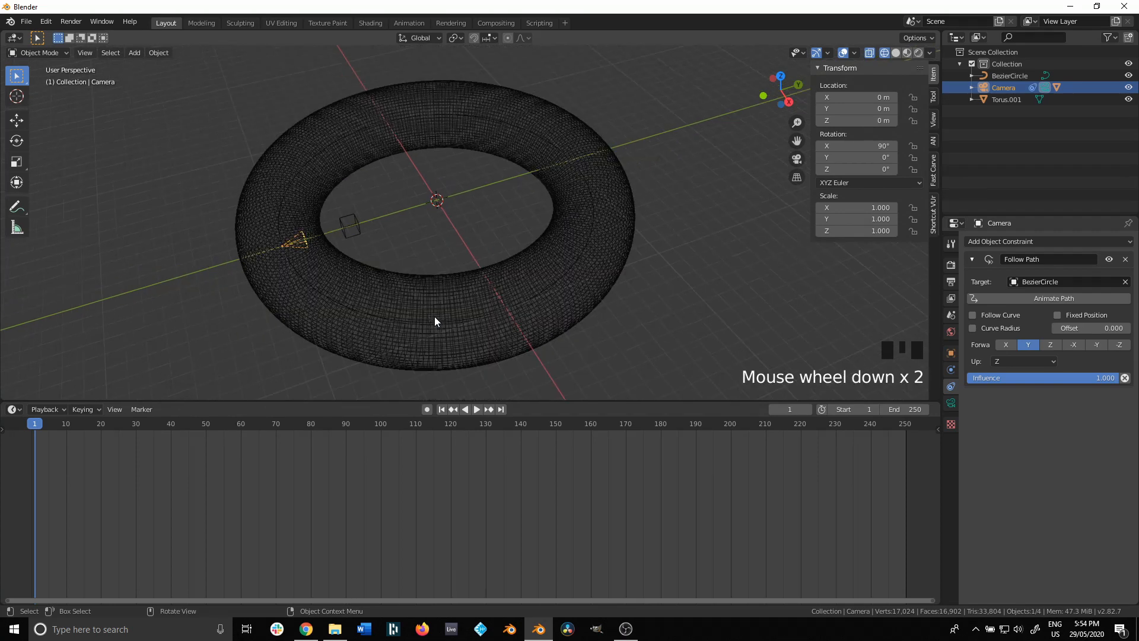
{"action": "mouse_move", "coordinate": [436, 321]}
{"action": "middle_mouse_down", "text": "shift"}
{"action": "mouse_move", "coordinate": [469, 234]}
{"action": "mouse_move", "coordinate": [440, 309]}
{"action": "middle_mouse_up", "text": "shift"}
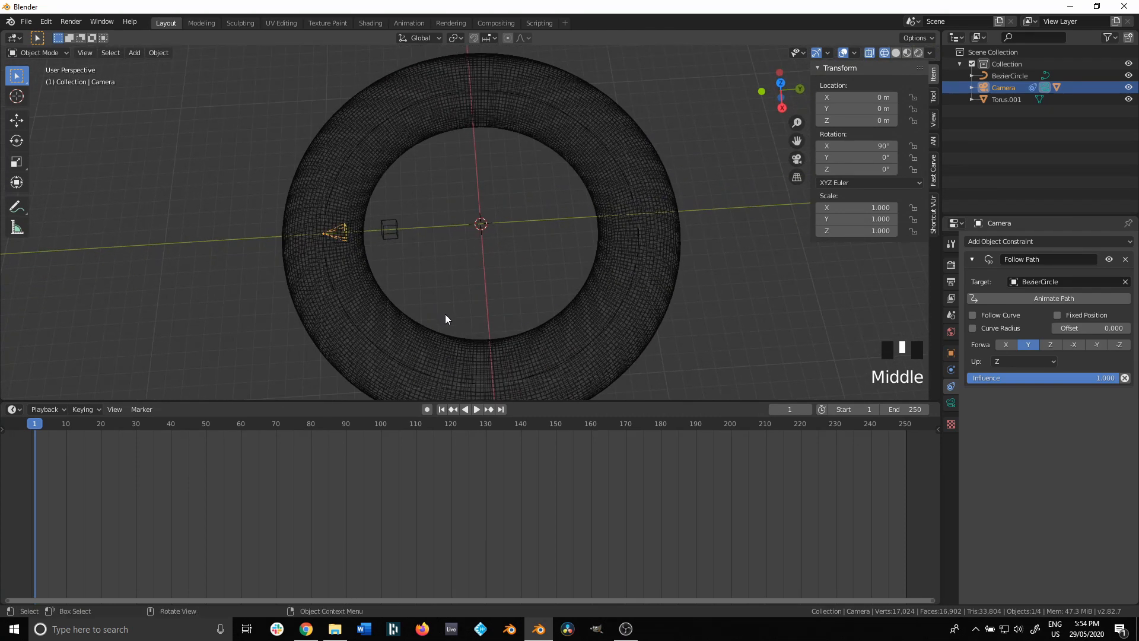
{"action": "key", "text": "KP_7"}
{"action": "scroll", "coordinate": [510, 353], "scroll_direction": "down", "scroll_amount": 1}
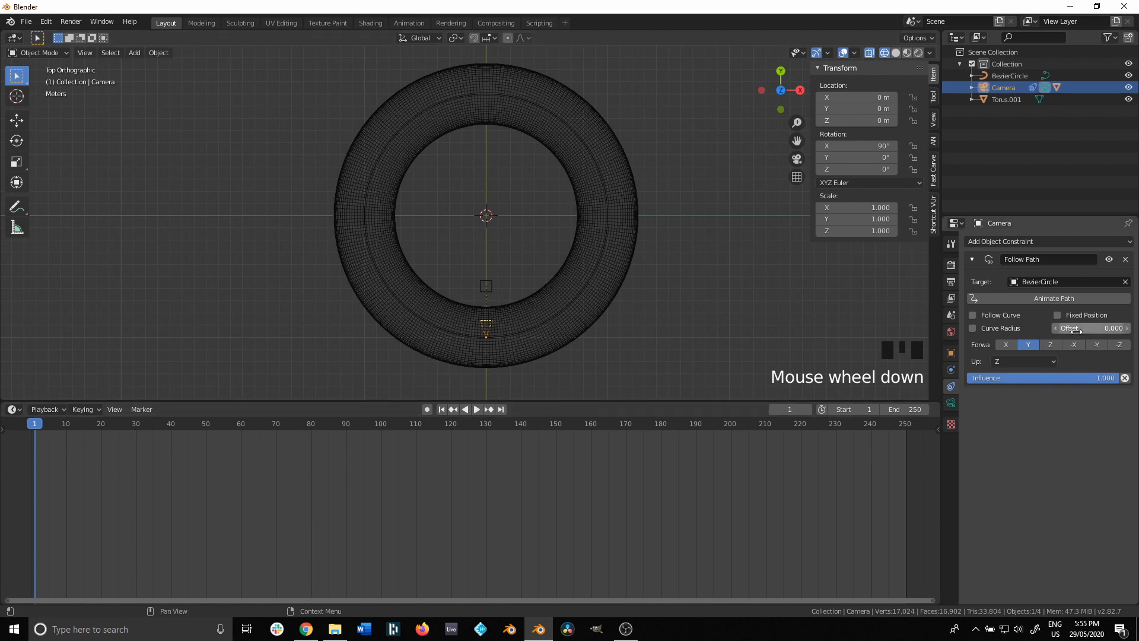
Enable Follow Curve on the camera's Follow Path constraint and keyframe its Offset of 0 at frame 1
{"action": "left_click", "coordinate": [972, 317]}
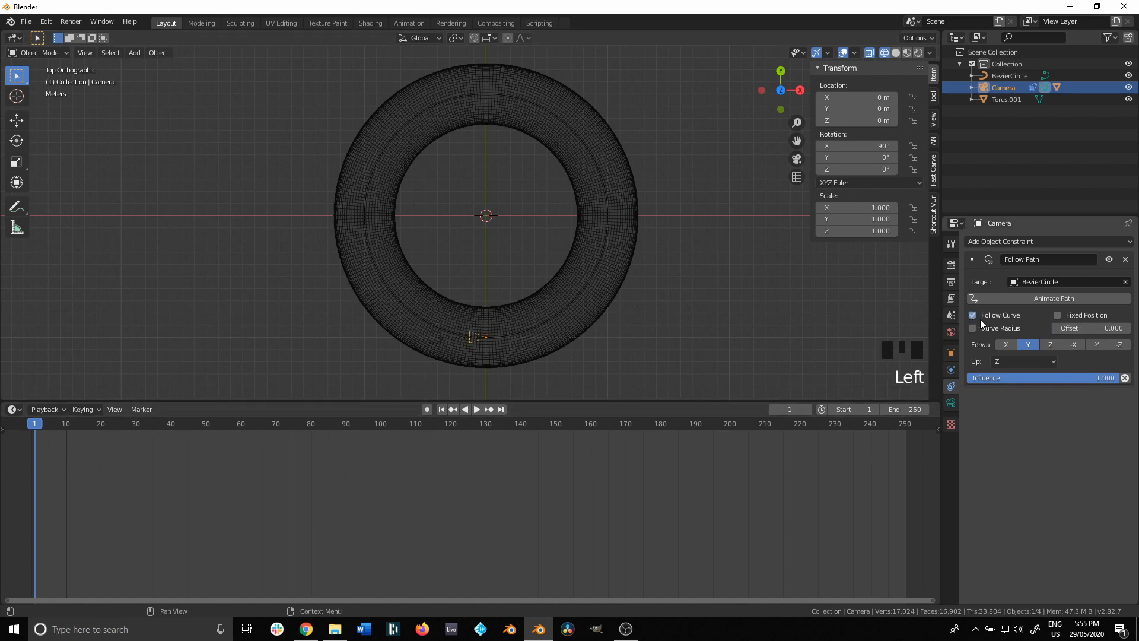
{"action": "right_click", "coordinate": [1092, 327]}
{"action": "left_click", "coordinate": [1092, 327]}
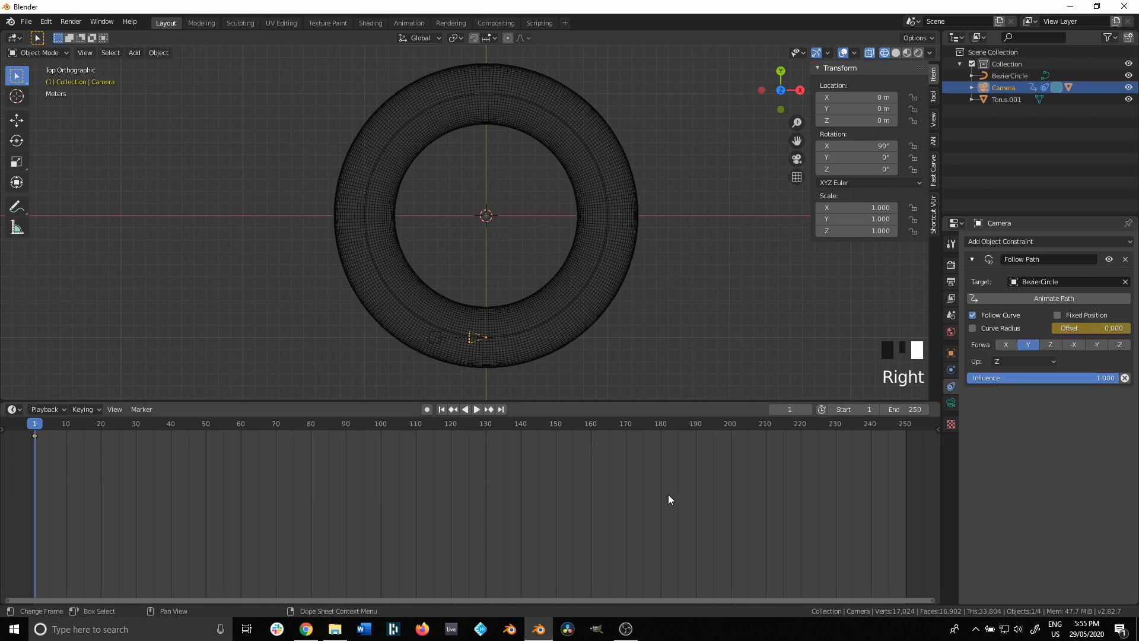
Keyframe the Follow Path Offset at 100 on frame 251 and play the animation to check the camera's movement
{"action": "key", "text": "shift+Right"}
{"action": "key", "text": "Right"}
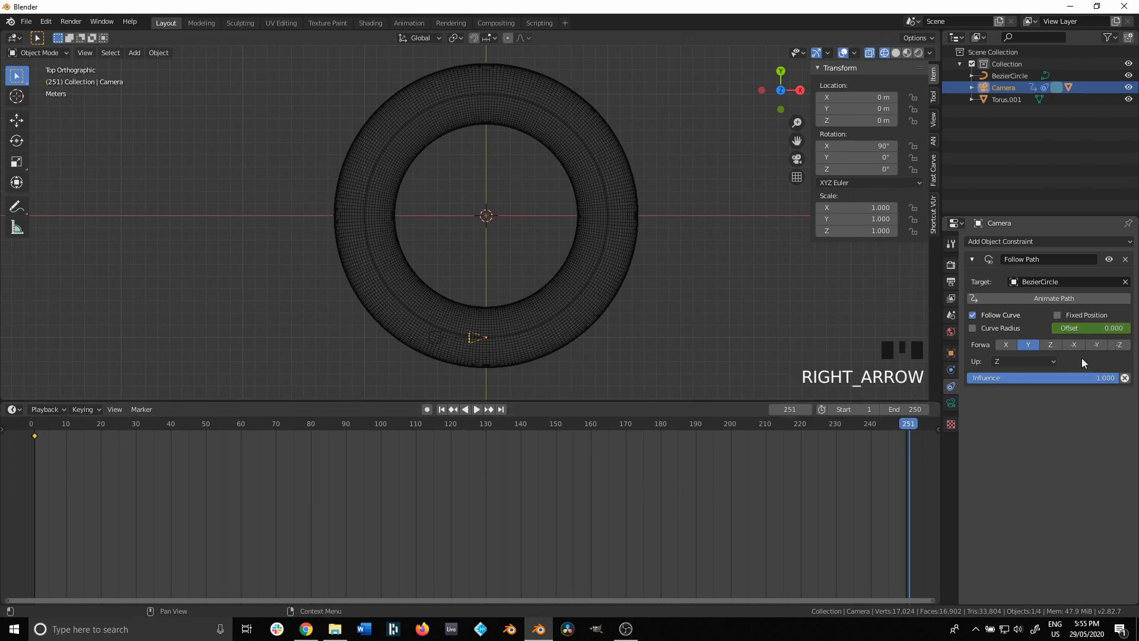
{"action": "left_click", "coordinate": [1094, 328]}
{"action": "type", "text": "-100"}
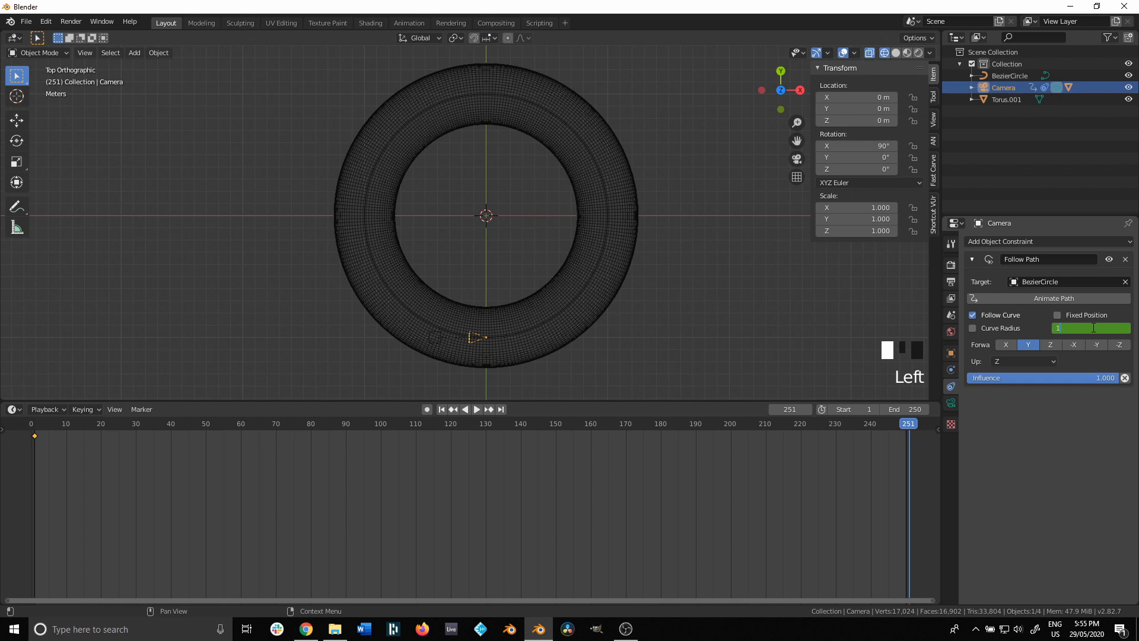
{"action": "key", "text": "Return"}
{"action": "right_click", "coordinate": [1093, 327]}
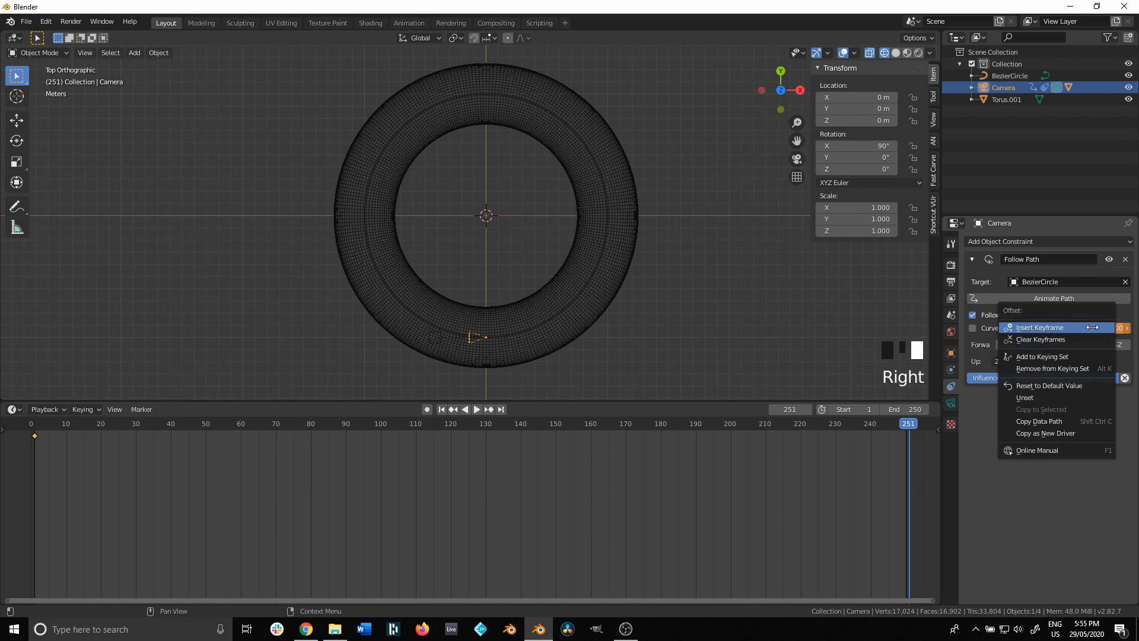
{"action": "left_click", "coordinate": [1092, 327]}
{"action": "key", "text": "space"}
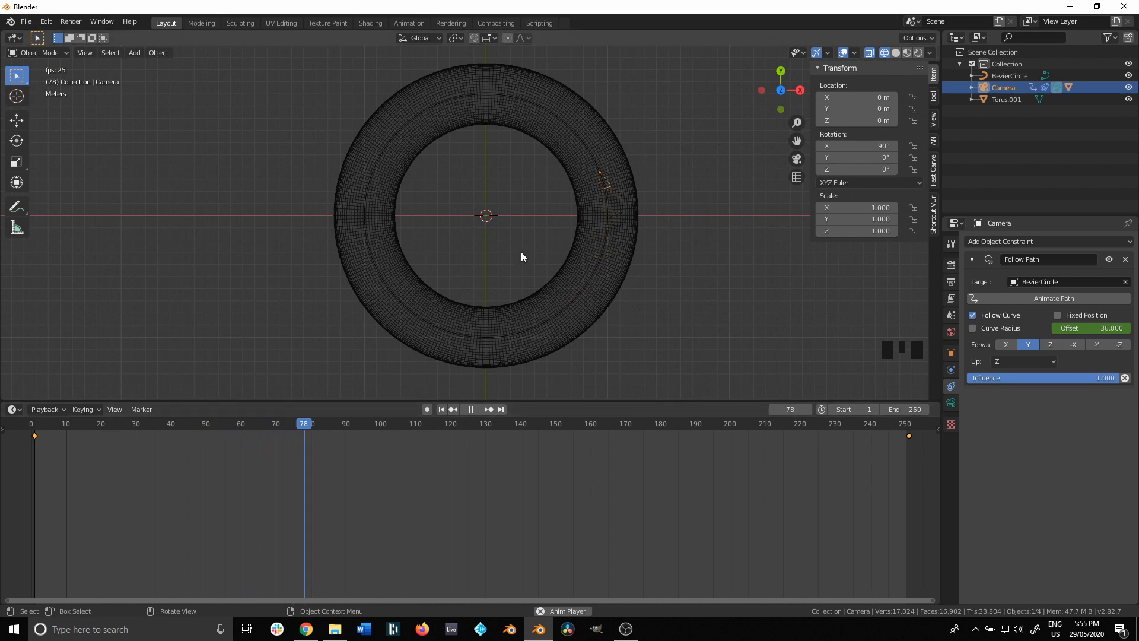
{"action": "key", "text": "space"}
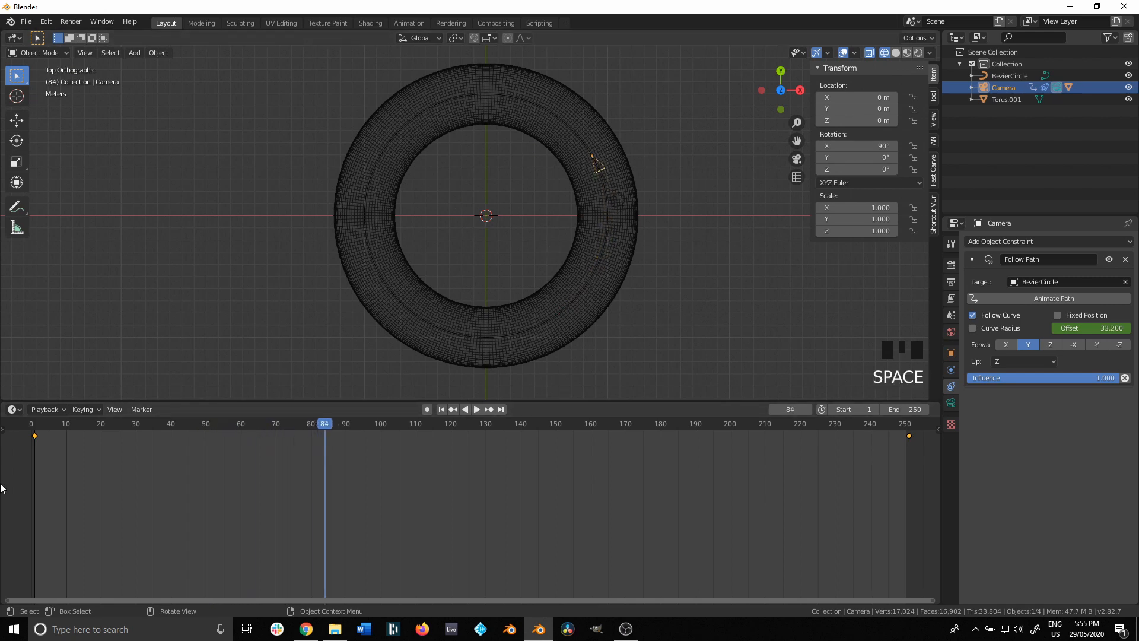
Set the camera's Offset keyframes to Linear interpolation in the Graph Editor and return to the Timeline
{"action": "left_click", "coordinate": [75, 452]}
{"action": "left_click", "coordinate": [14, 409]}
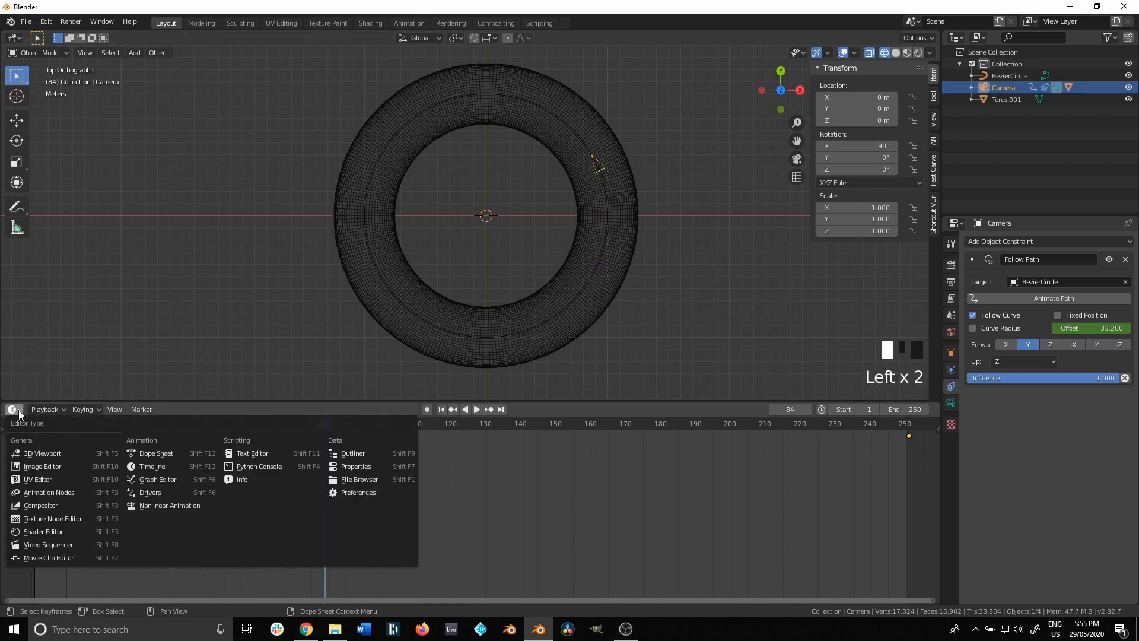
{"action": "left_click", "coordinate": [184, 479]}
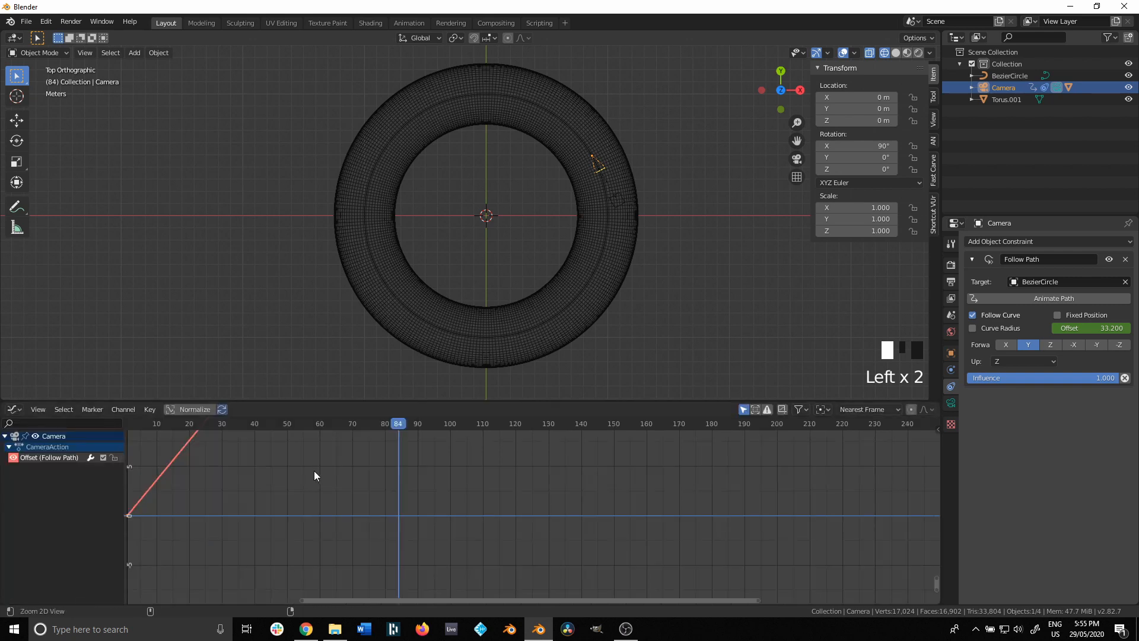
{"action": "middle_click_drag", "start_coordinate": [314, 471], "coordinate": [560, 468], "text": "ctrl"}
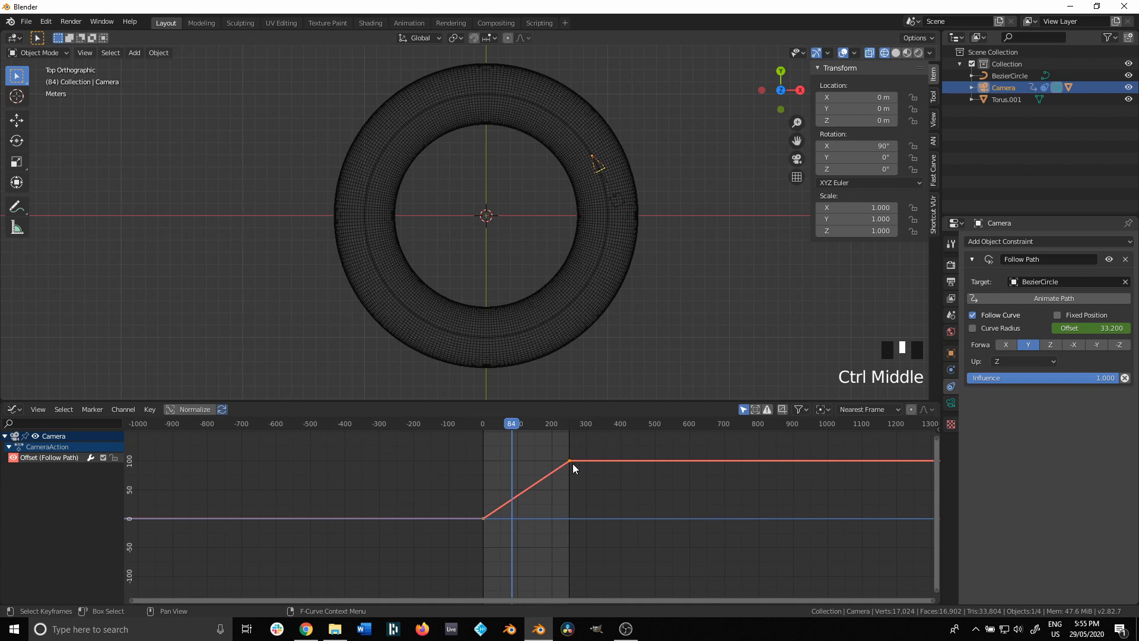
{"action": "key", "text": "t"}
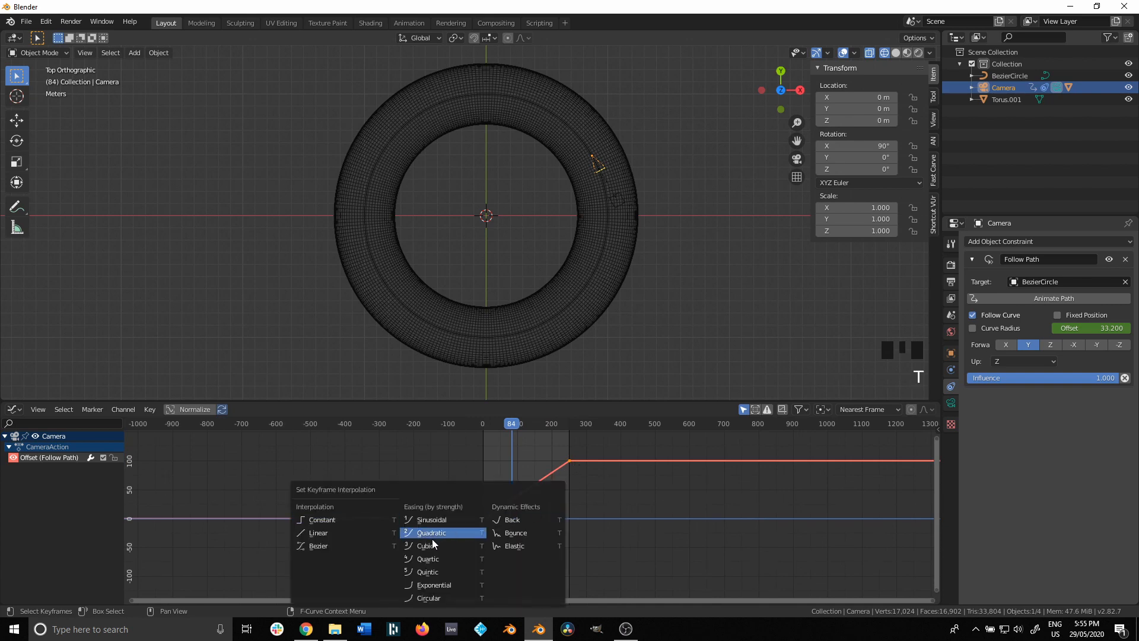
{"action": "left_click", "coordinate": [330, 549]}
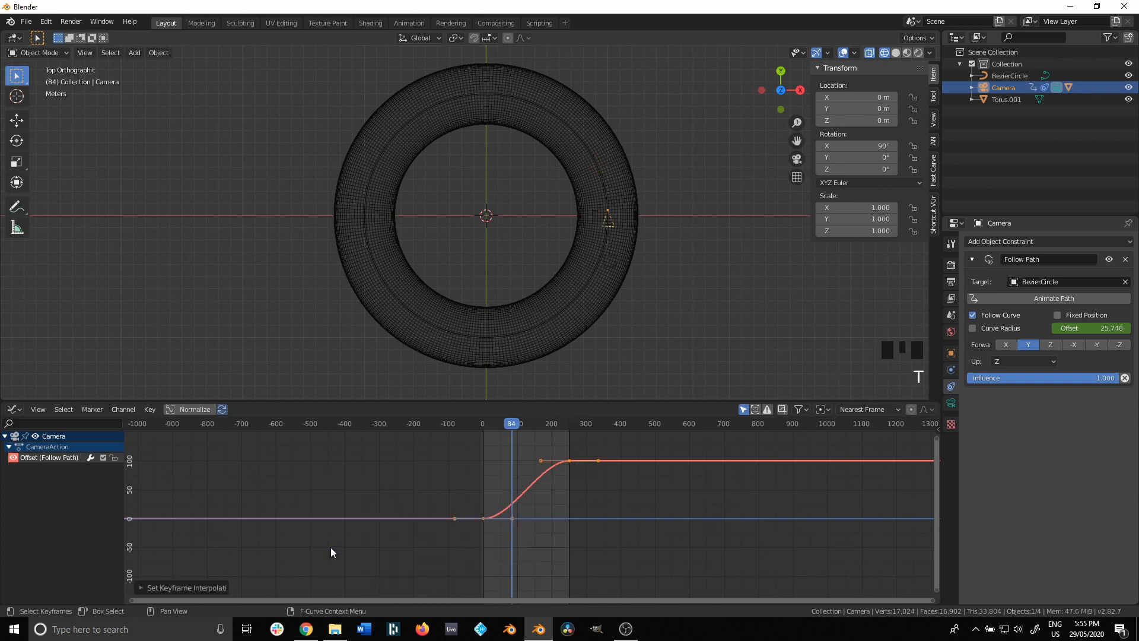
{"action": "key", "text": "t"}
{"action": "left_click", "coordinate": [319, 531]}
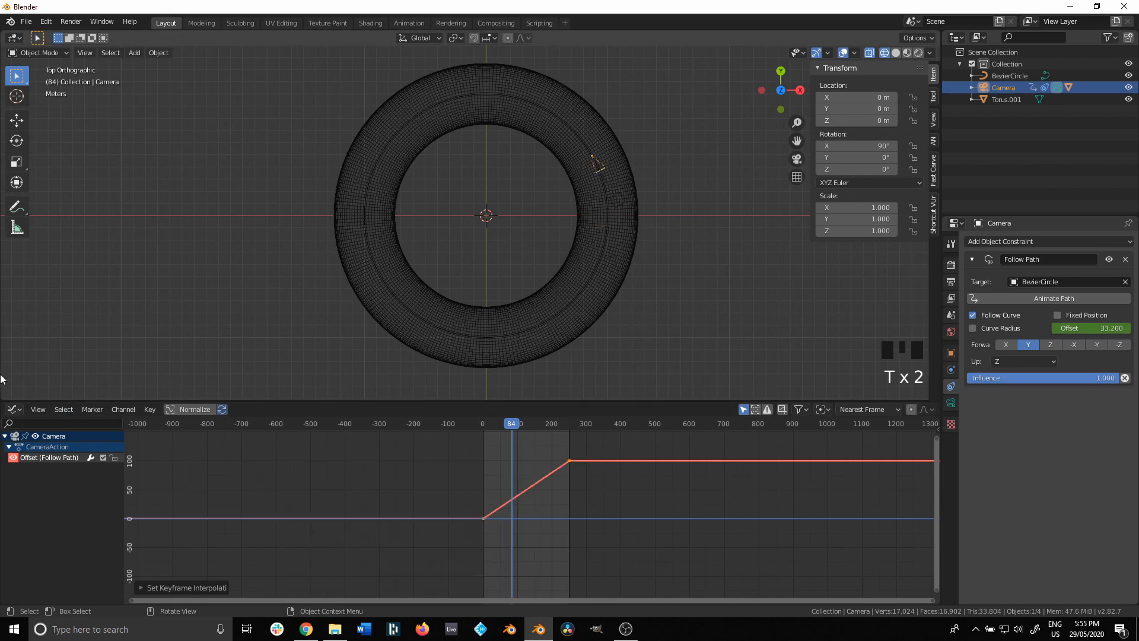
{"action": "left_click", "coordinate": [13, 409]}
{"action": "left_click", "coordinate": [171, 467]}
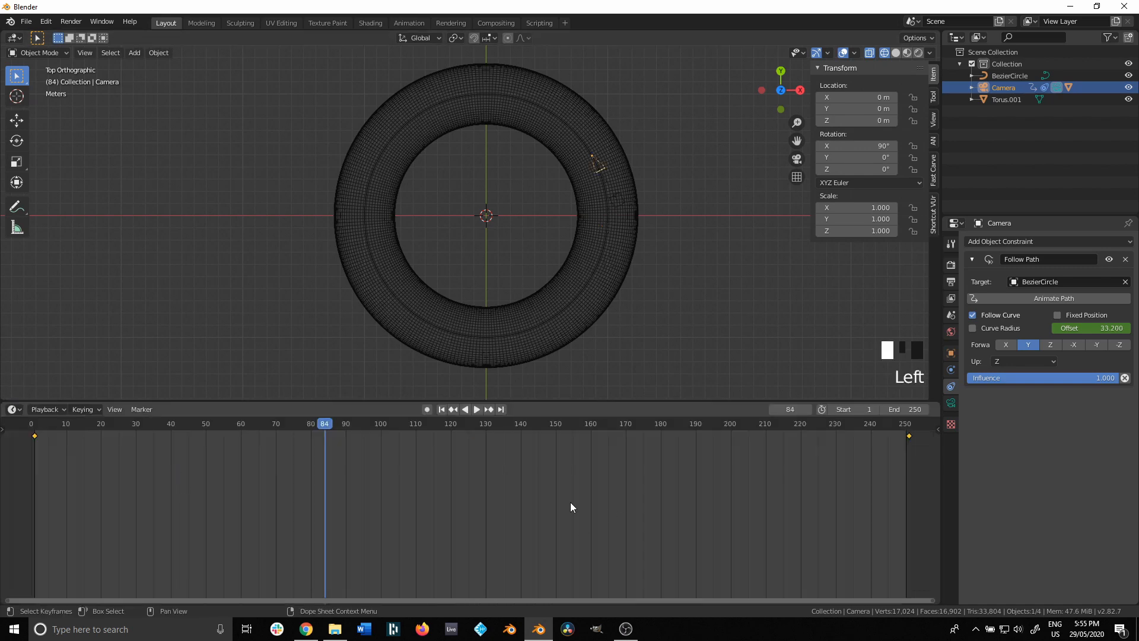
Look through the camera in solid shading and play the animation to check the view inside the tunnel
{"action": "key", "text": "KP_0"}
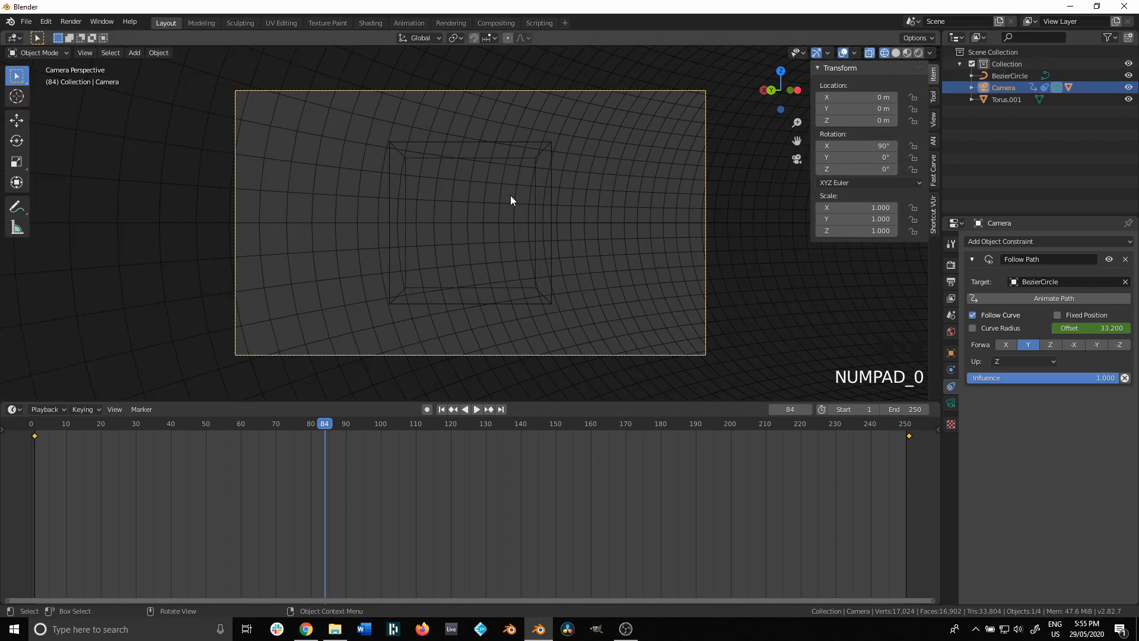
{"action": "key", "text": "shift+z"}
{"action": "scroll", "coordinate": [566, 301], "scroll_direction": "down", "scroll_amount": 5}
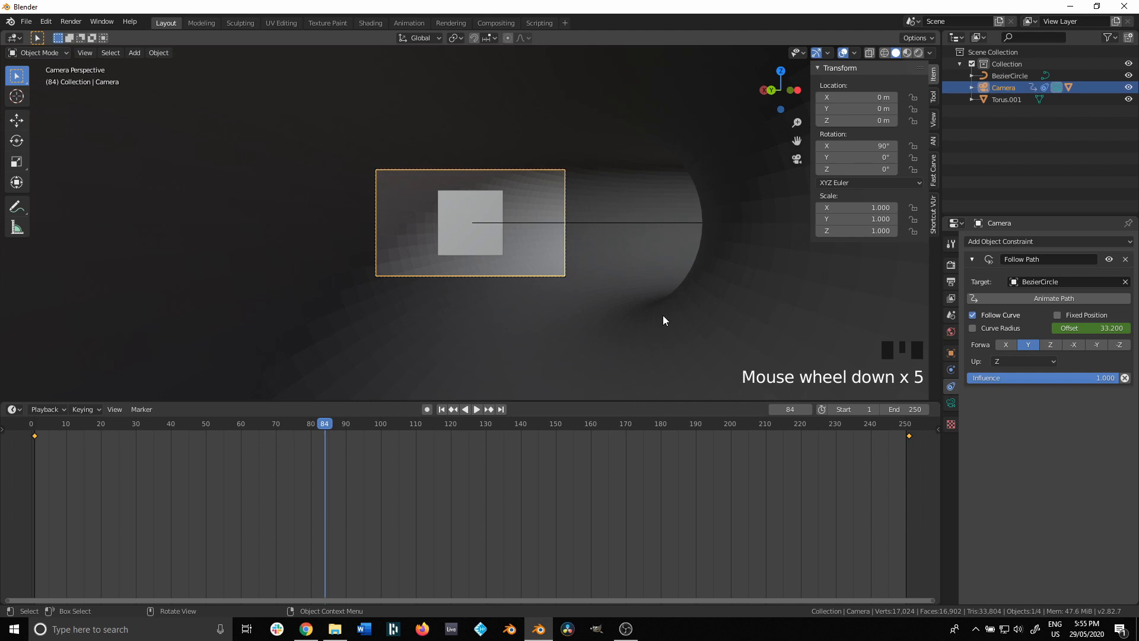
{"action": "key", "text": "space"}
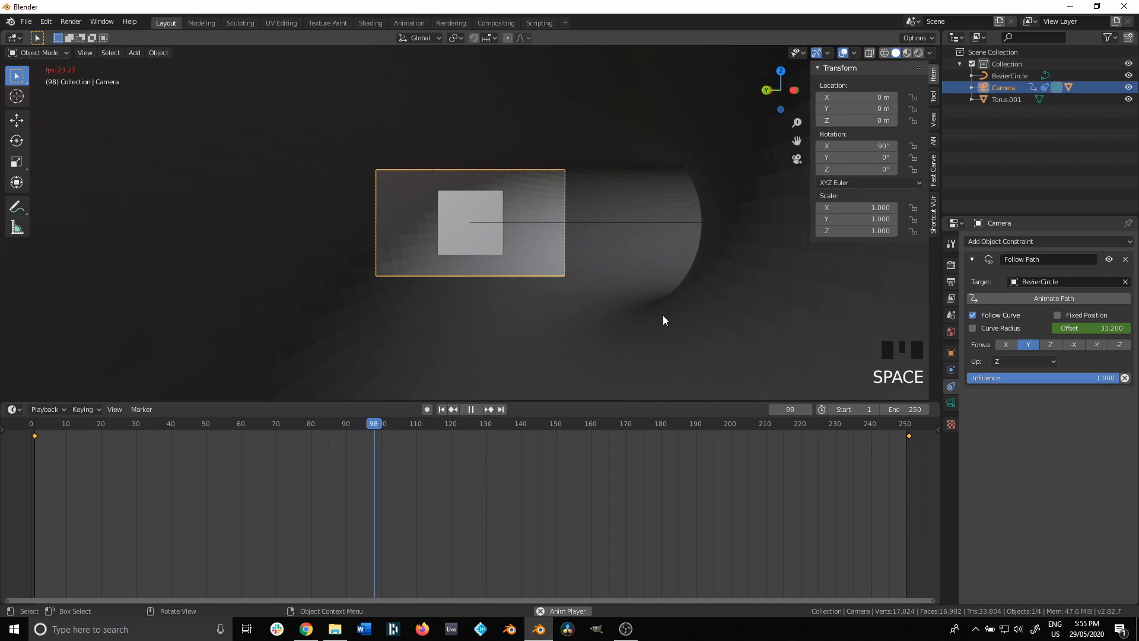
{"action": "key", "text": "space"}
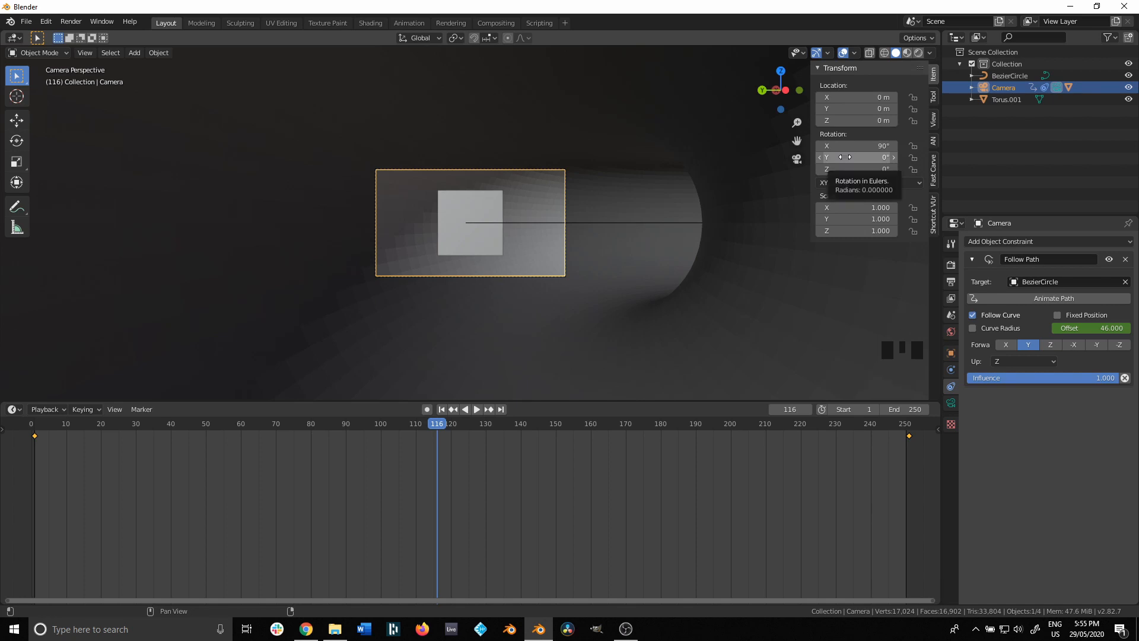
Rotate the camera to about -24° on Z so that it looks along the tunnel's bend
{"action": "mouse_move", "coordinate": [834, 158]}
{"action": "left_mouse_down"}
{"action": "mouse_move", "coordinate": [852, 158]}
{"action": "mouse_move", "coordinate": [840, 145]}
{"action": "mouse_move", "coordinate": [854, 169]}
{"action": "mouse_move", "coordinate": [830, 169]}
{"action": "left_mouse_up"}
{"action": "key", "text": "ctrl+z"}
{"action": "key", "text": "ctrl+z"}
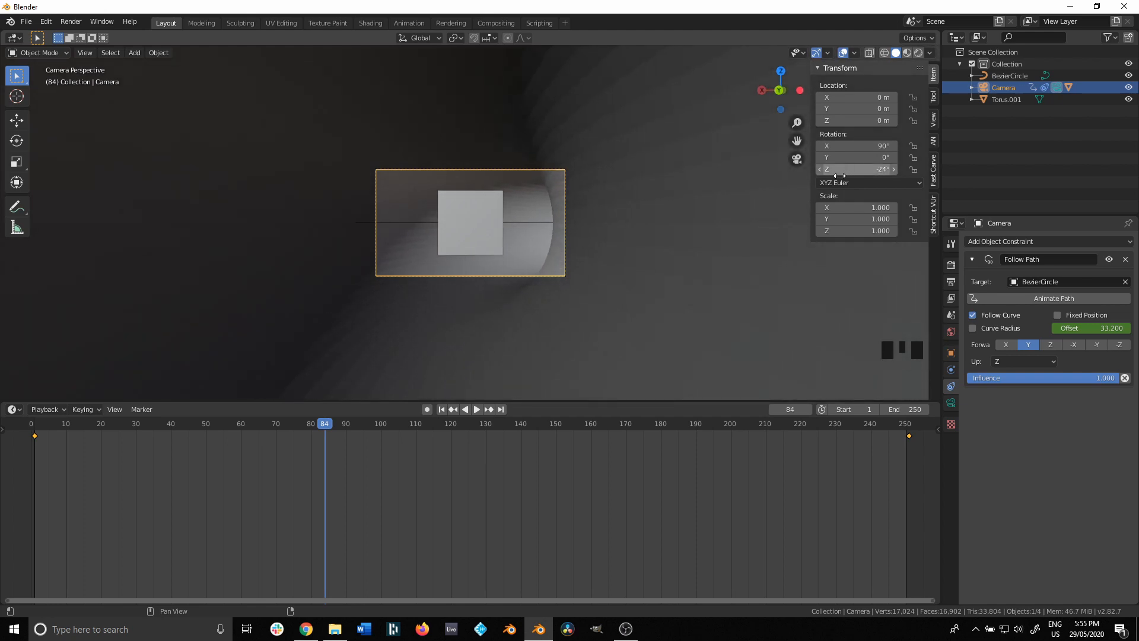
Set the horizontal render resolution to 1080 px for a square output frame
{"action": "left_click", "coordinate": [951, 266]}
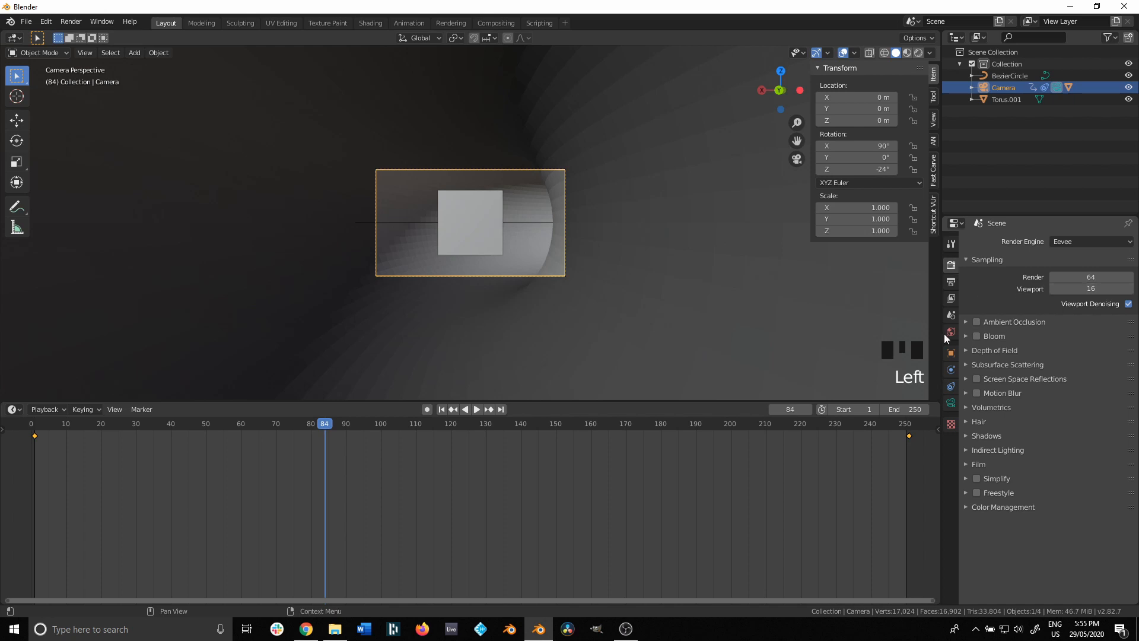
{"action": "left_click", "coordinate": [950, 283]}
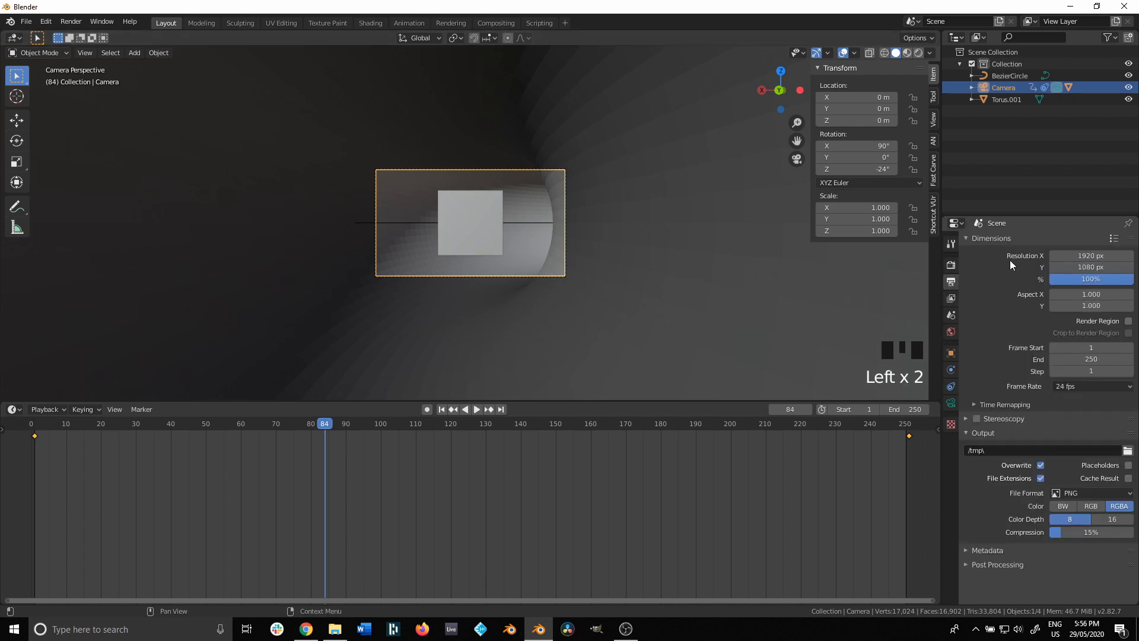
{"action": "left_click", "coordinate": [1091, 256]}
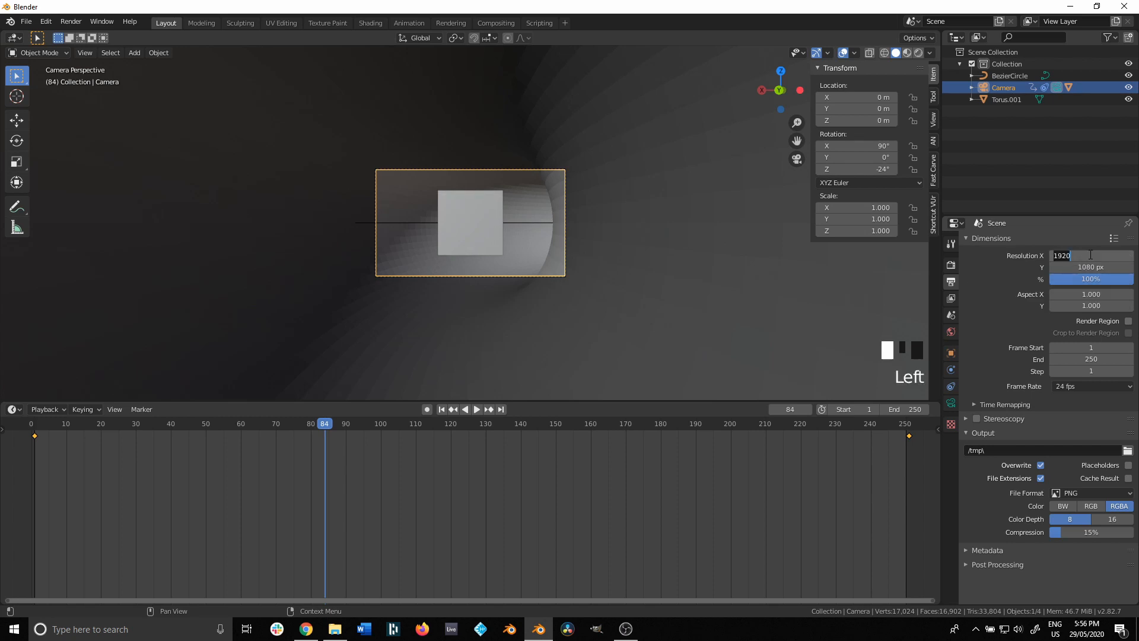
{"action": "type", "text": "1080"}
{"action": "key", "text": "Return"}
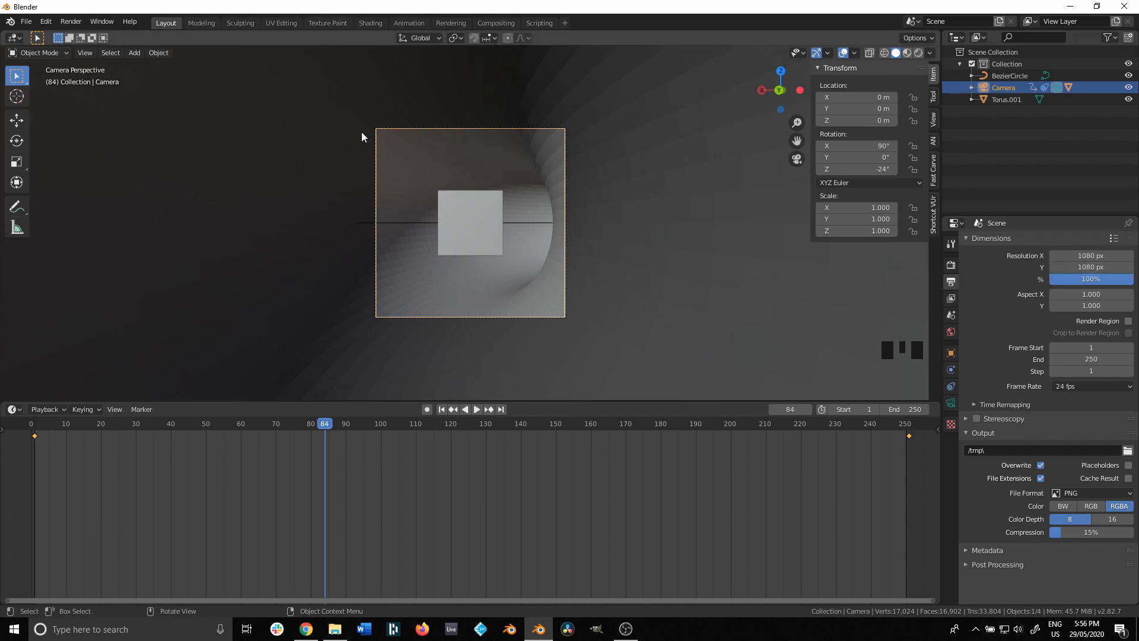
Look through the camera and briefly play the animation to check the square framing
{"action": "scroll", "coordinate": [511, 308], "scroll_direction": "up", "scroll_amount": 4}
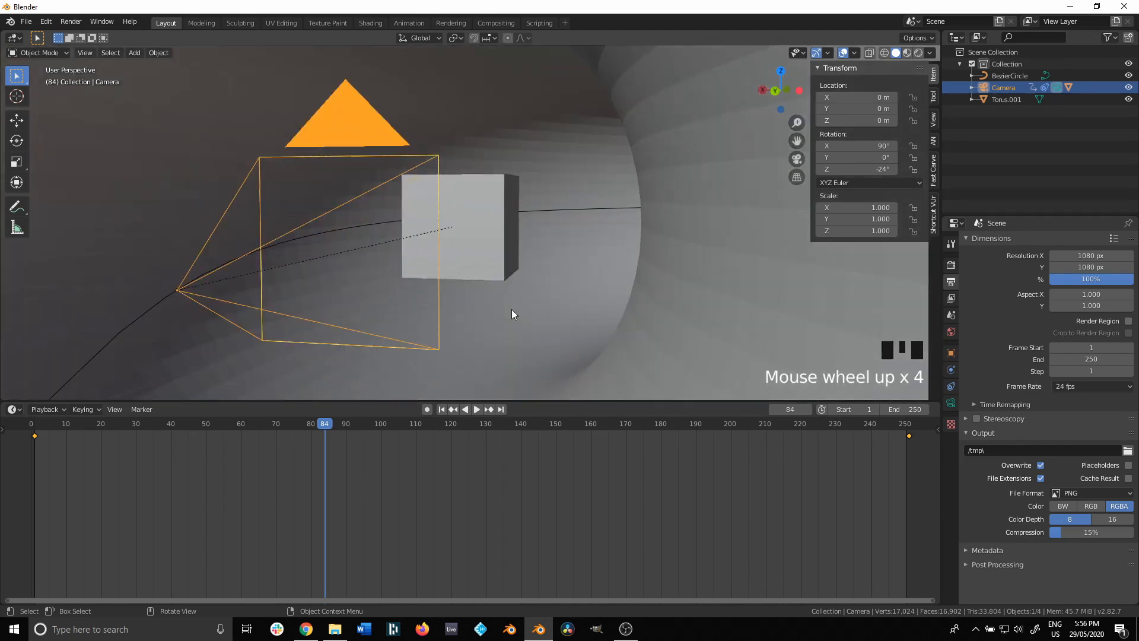
{"action": "key", "text": "KP_0"}
{"action": "key", "text": "space"}
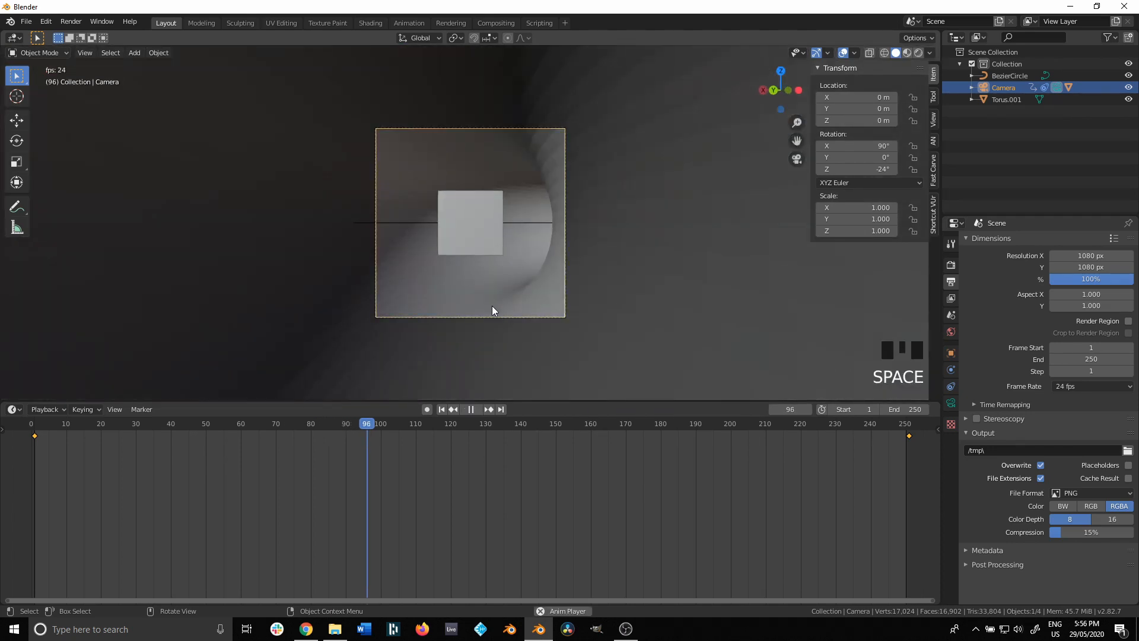
{"action": "key", "text": "space"}
View the whole torus in wireframe shading and play the animation to watch the camera travel along the tunnel
{"action": "middle_click_drag", "start_coordinate": [491, 304], "coordinate": [482, 358]}
{"action": "scroll", "coordinate": [556, 322], "scroll_direction": "down", "scroll_amount": 4}
{"action": "scroll", "coordinate": [556, 322], "scroll_direction": "down", "scroll_amount": 8}
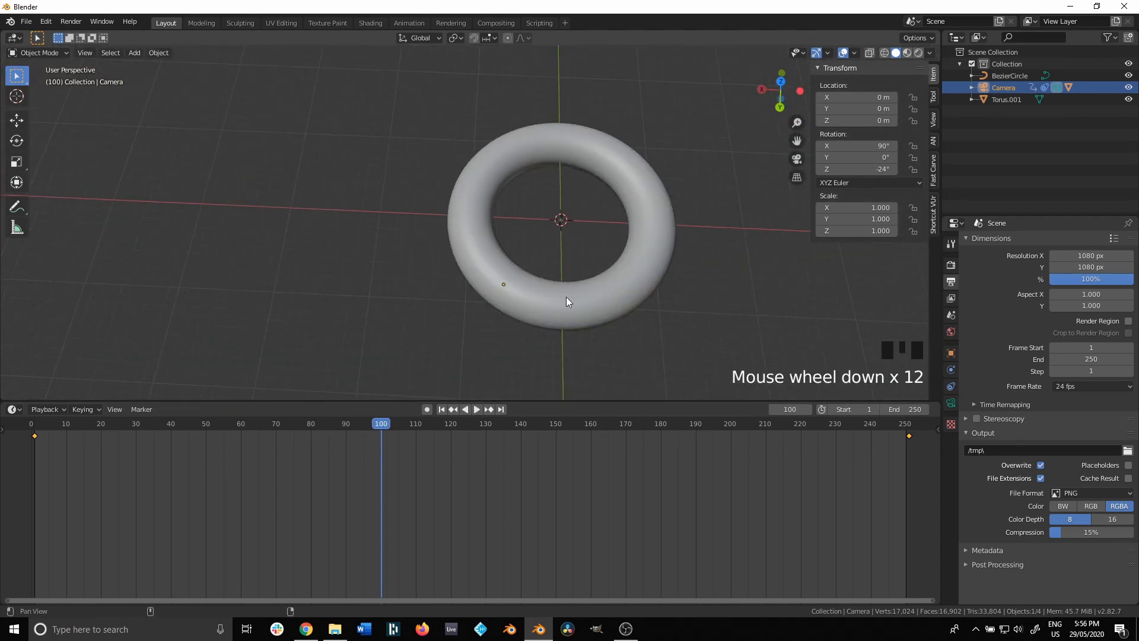
{"action": "middle_click_drag", "start_coordinate": [566, 299], "coordinate": [510, 295], "text": "shift"}
{"action": "key", "text": "shift+z"}
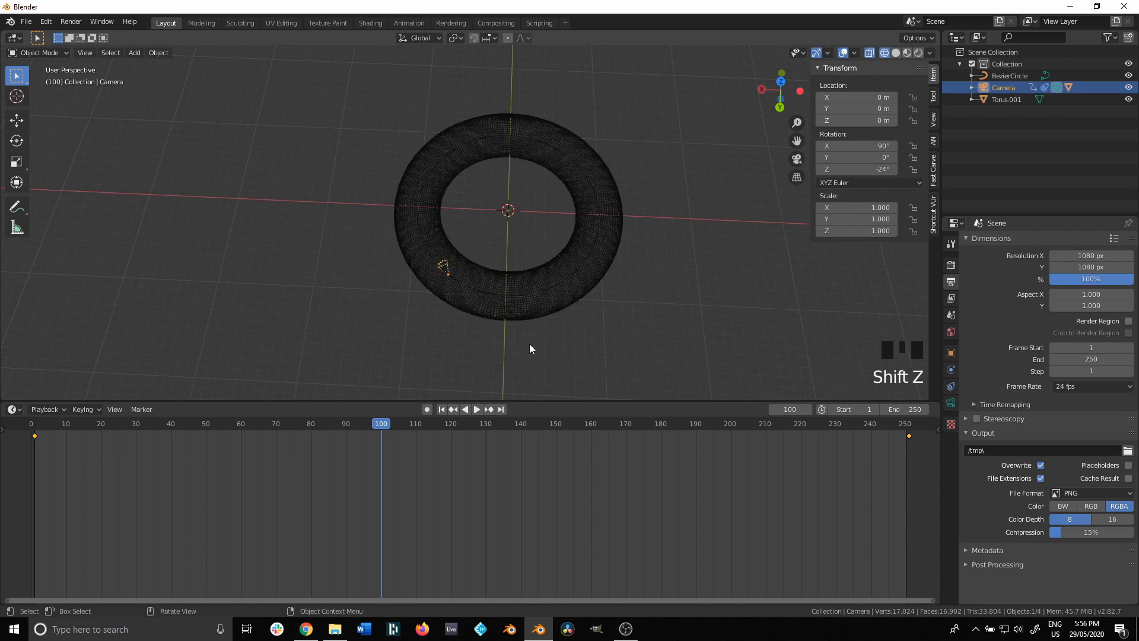
{"action": "middle_click_drag", "start_coordinate": [529, 344], "coordinate": [435, 305], "text": "shift"}
{"action": "key", "text": "space"}
{"action": "scroll", "coordinate": [506, 328], "scroll_direction": "up", "scroll_amount": 4}
{"action": "middle_click_drag", "start_coordinate": [507, 326], "coordinate": [500, 244], "text": "shift"}
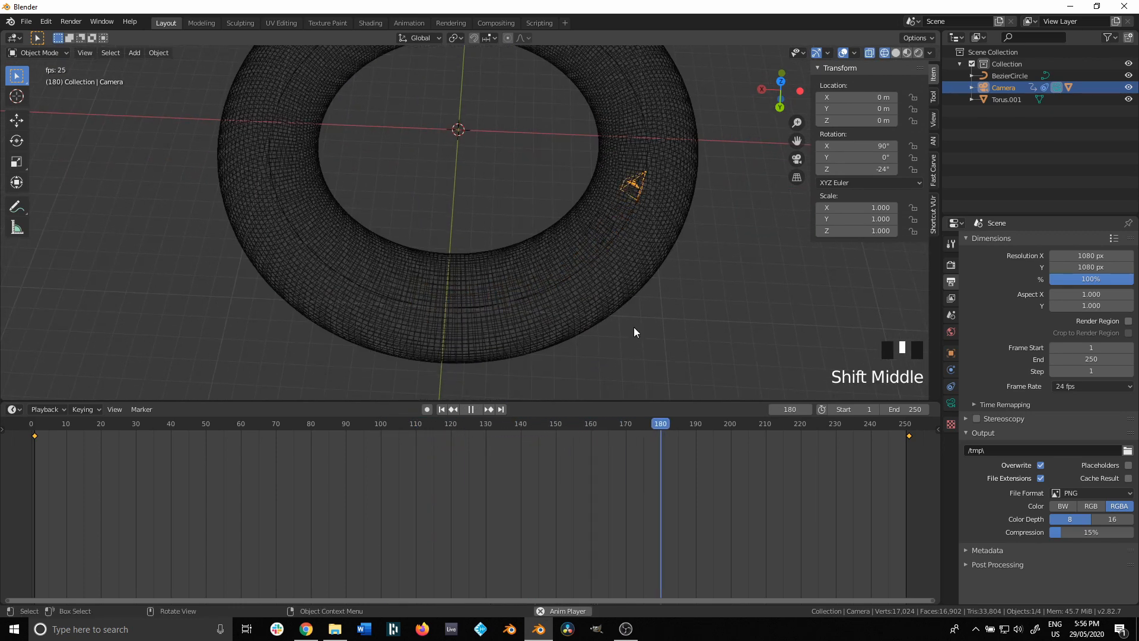
{"action": "key", "text": "space"}
{"action": "key", "text": "KP_0"}
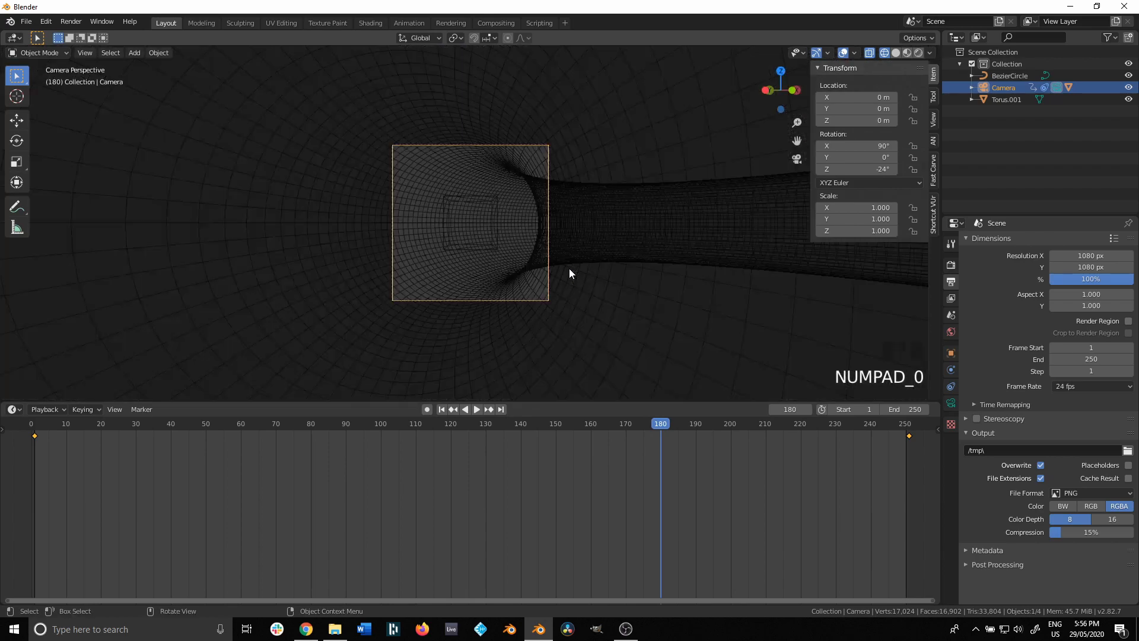
Edit the torus mesh in edge select mode, with all edges deselected and solid shading on
{"action": "scroll", "coordinate": [535, 330], "scroll_direction": "up", "scroll_amount": 2}
{"action": "middle_click_drag", "start_coordinate": [535, 329], "coordinate": [491, 321], "text": "shift"}
{"action": "scroll", "coordinate": [571, 300], "scroll_direction": "down", "scroll_amount": 2}
{"action": "scroll", "coordinate": [525, 318], "scroll_direction": "down", "scroll_amount": 2}
{"action": "key", "text": "Tab"}
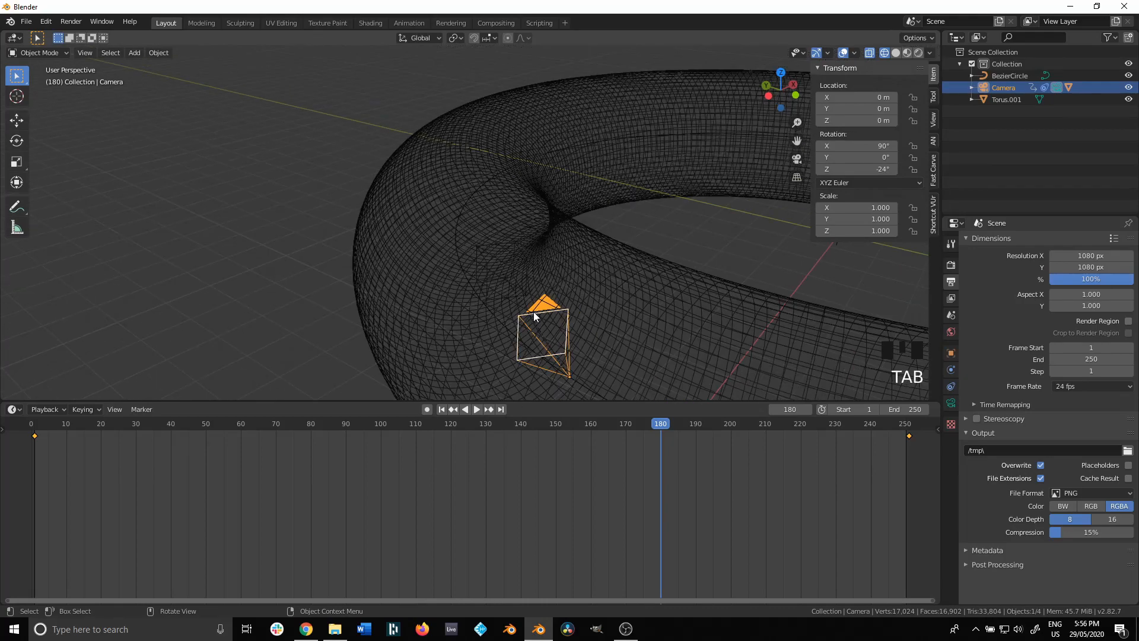
{"action": "left_click", "coordinate": [407, 285]}
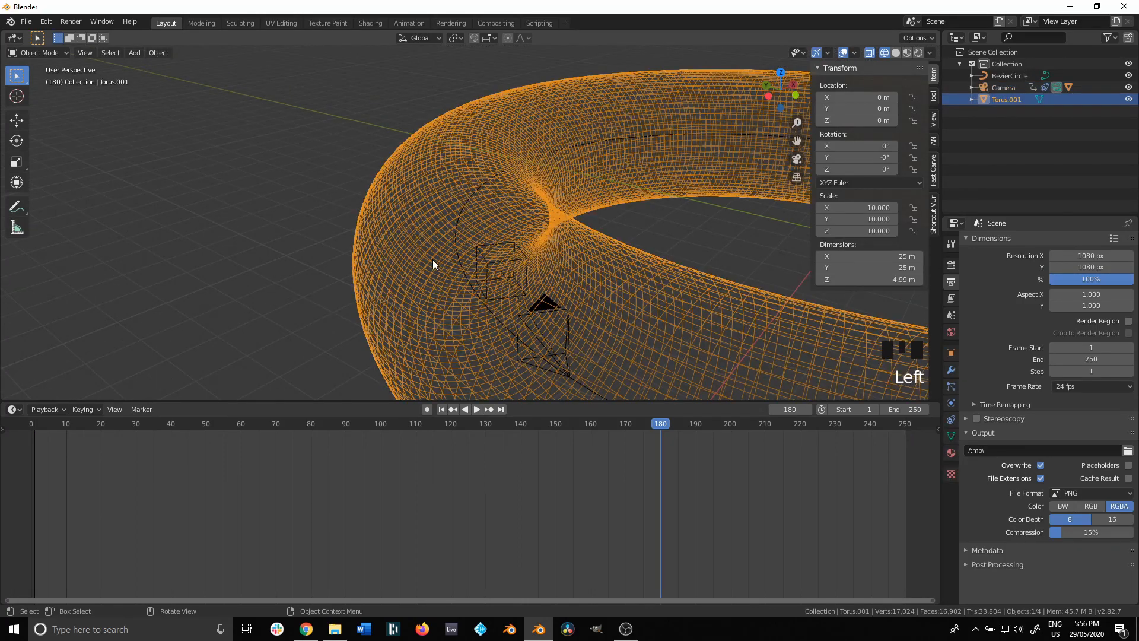
{"action": "key", "text": "Tab"}
{"action": "scroll", "coordinate": [445, 302], "scroll_direction": "down", "scroll_amount": 3}
{"action": "middle_click_drag", "start_coordinate": [519, 342], "coordinate": [492, 337], "text": "shift"}
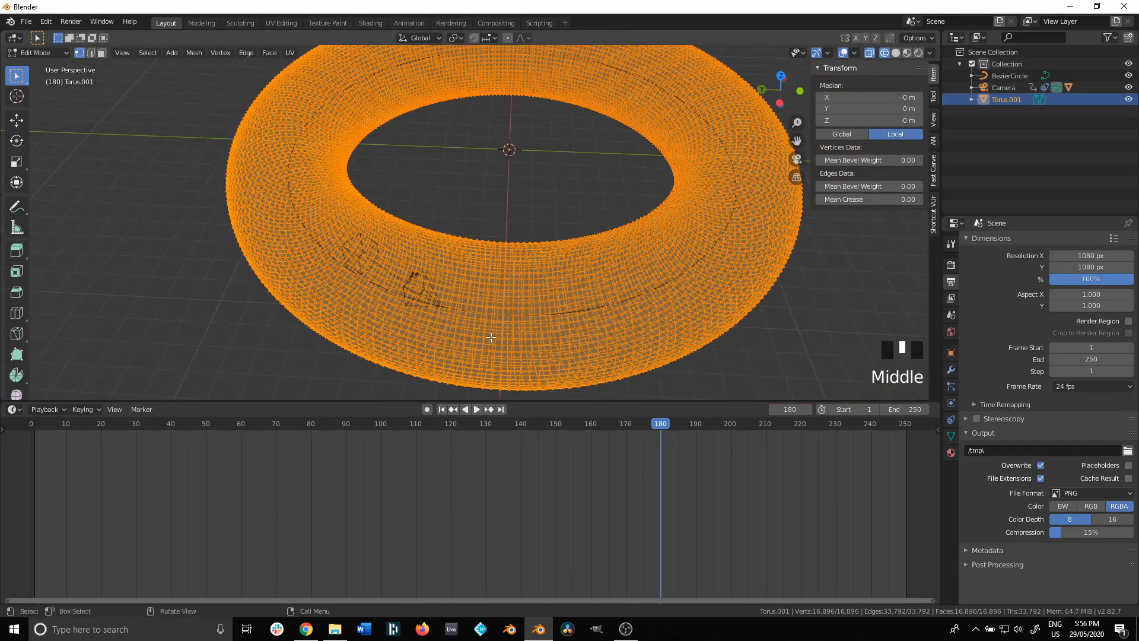
{"action": "key", "text": "2"}
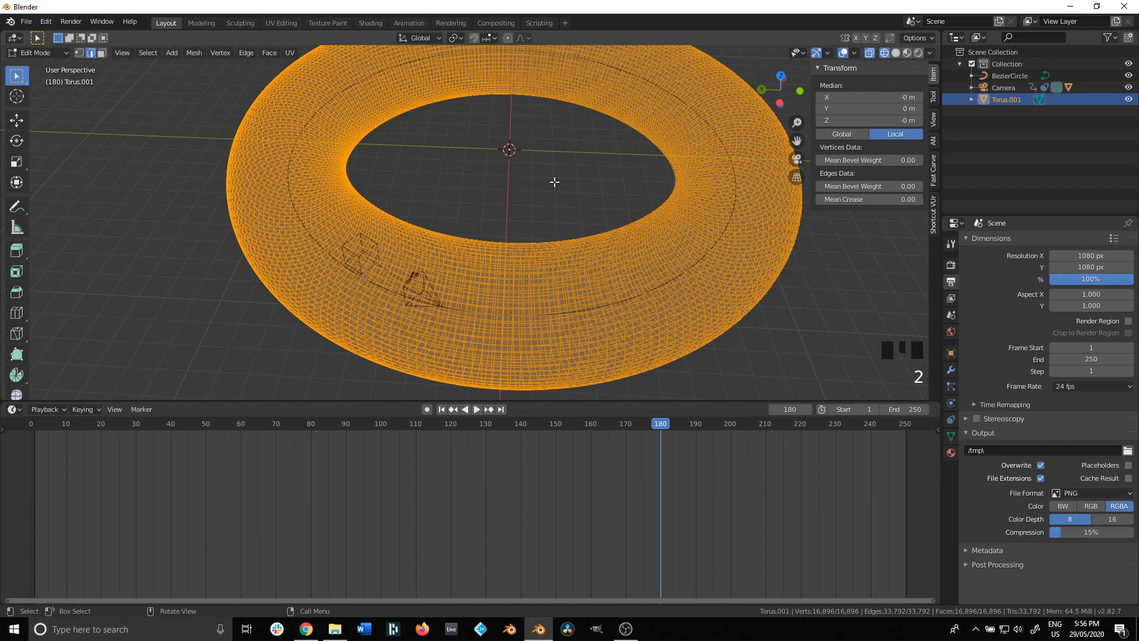
{"action": "left_click", "coordinate": [559, 220]}
{"action": "key", "text": "shift+z"}
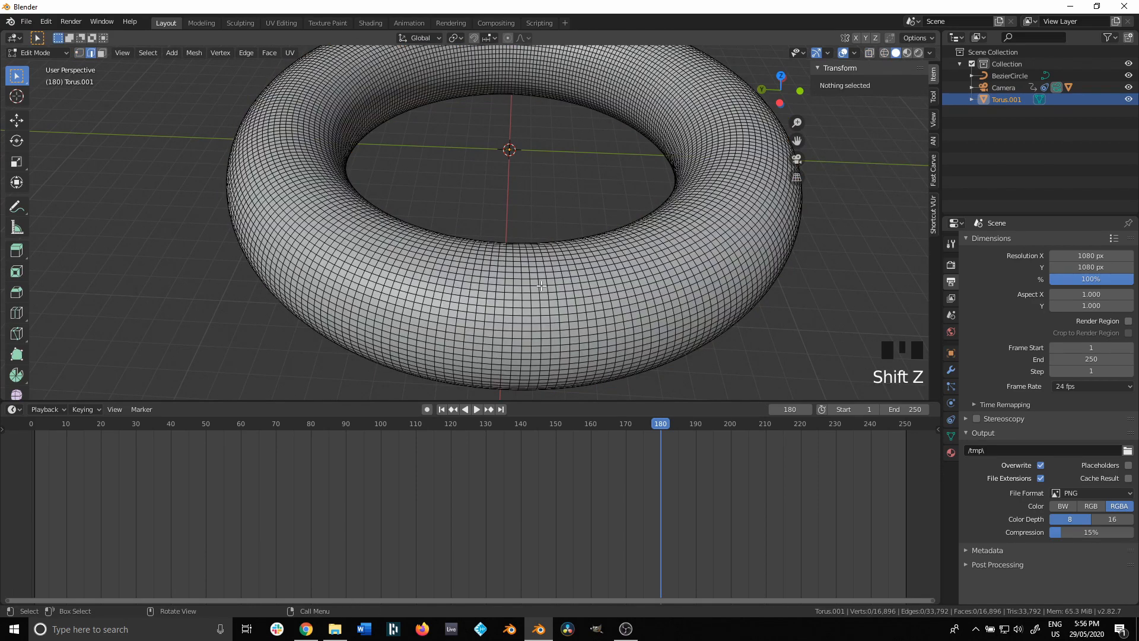
Select one edge loop around the torus tube and extend the selection to its Edge Rings
{"action": "middle_click_drag", "start_coordinate": [542, 291], "coordinate": [506, 291], "text": "shift"}
{"action": "scroll", "coordinate": [518, 296], "scroll_direction": "up", "scroll_amount": 2}
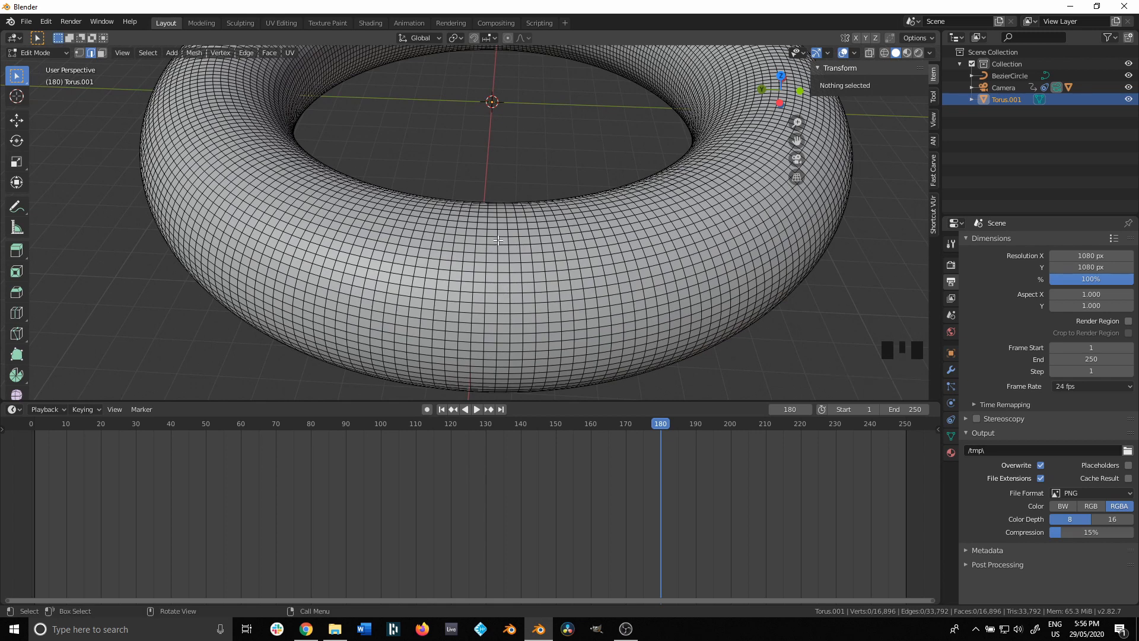
{"action": "scroll", "coordinate": [502, 237], "scroll_direction": "up", "scroll_amount": 5}
{"action": "scroll", "coordinate": [509, 276], "scroll_direction": "down", "scroll_amount": 2}
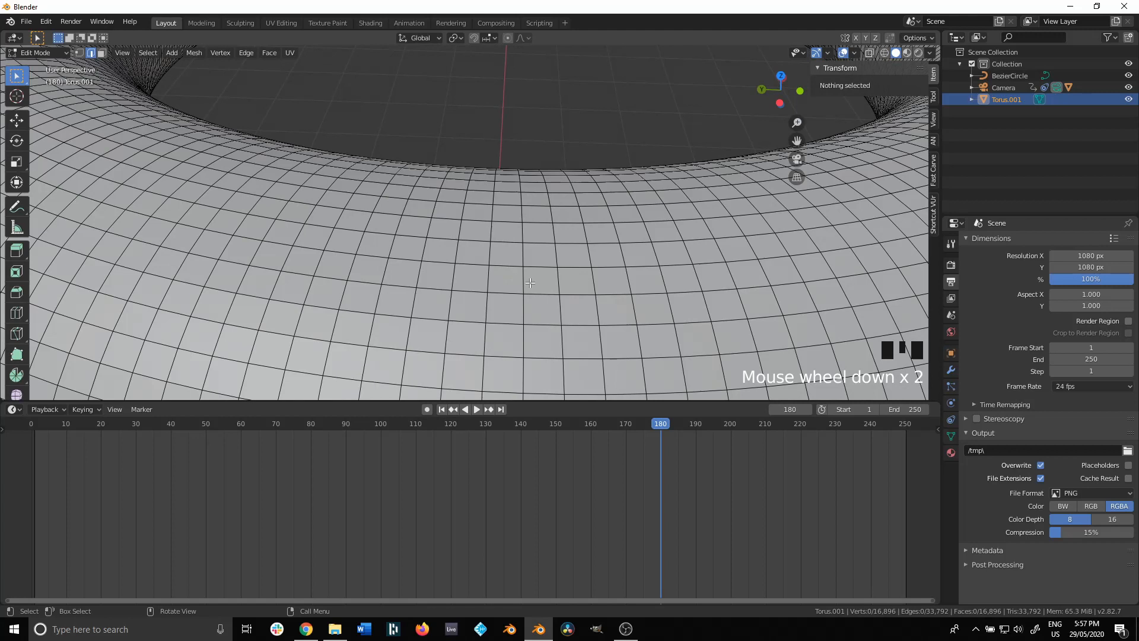
{"action": "triple_click", "coordinate": [522, 254]}
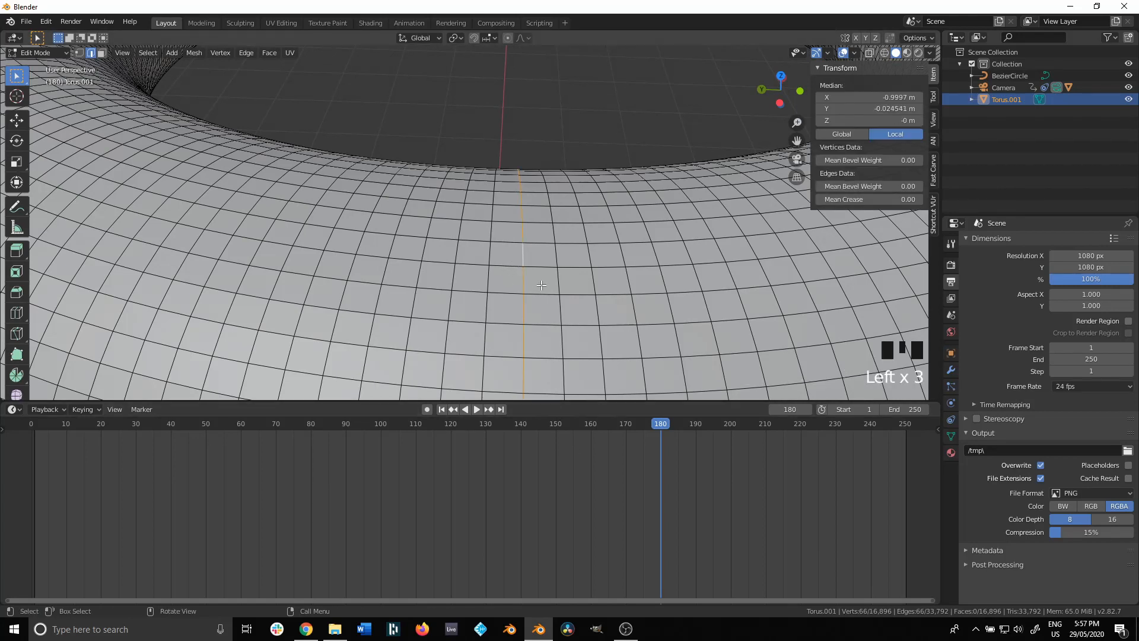
{"action": "left_click", "coordinate": [149, 54]}
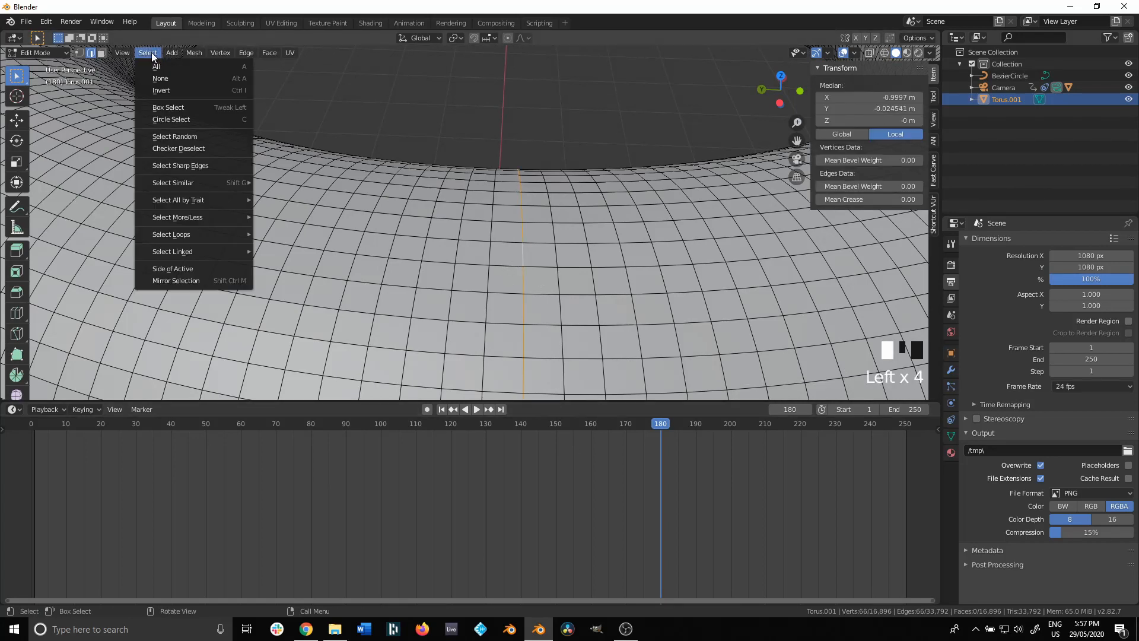
{"action": "mouse_move", "coordinate": [212, 237]}
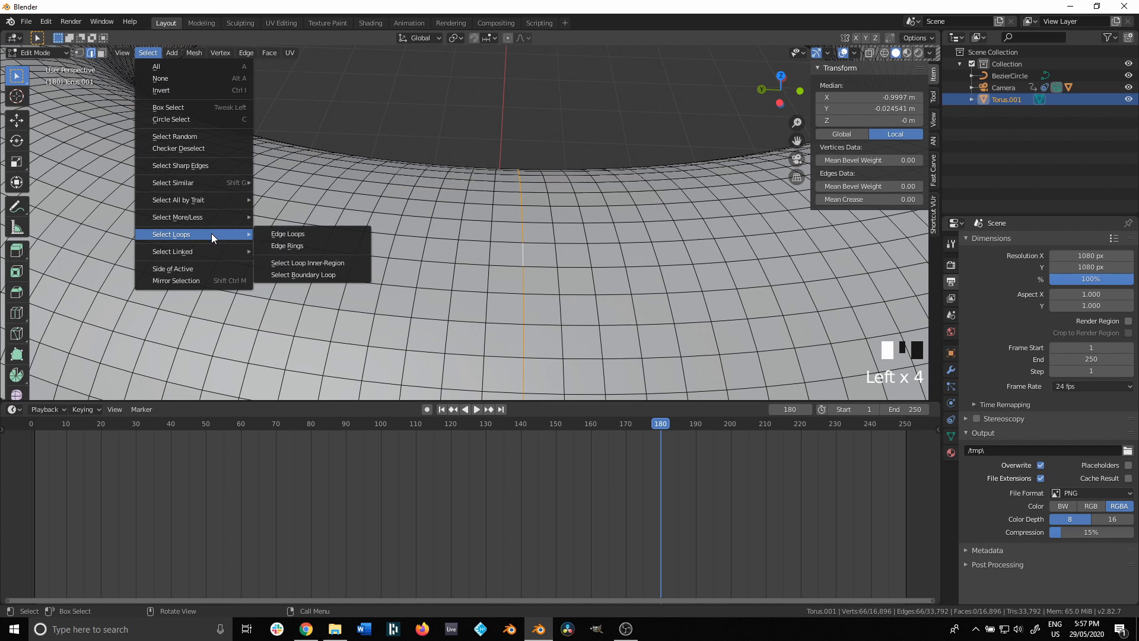
{"action": "left_click", "coordinate": [320, 247]}
{"action": "scroll", "coordinate": [370, 270], "scroll_direction": "down", "scroll_amount": 7}
{"action": "middle_click_drag", "start_coordinate": [370, 270], "coordinate": [373, 320], "text": "shift"}
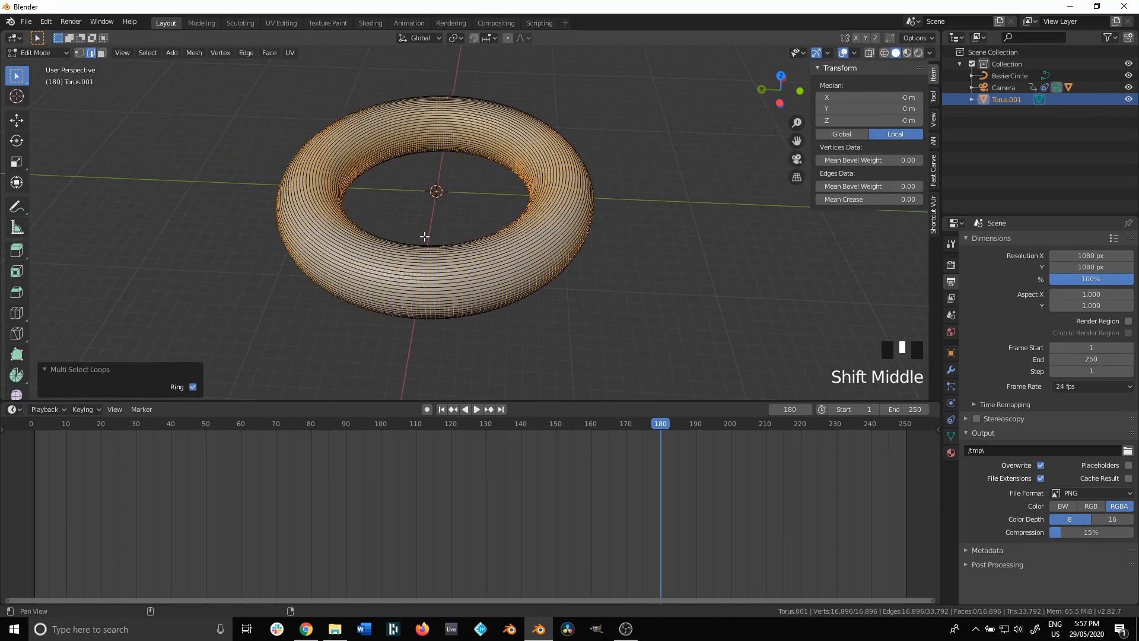
Mark the selected ring edges as Freestyle edges, deselect them and inspect the marked edges
{"action": "scroll", "coordinate": [270, 308], "scroll_direction": "up", "scroll_amount": 4}
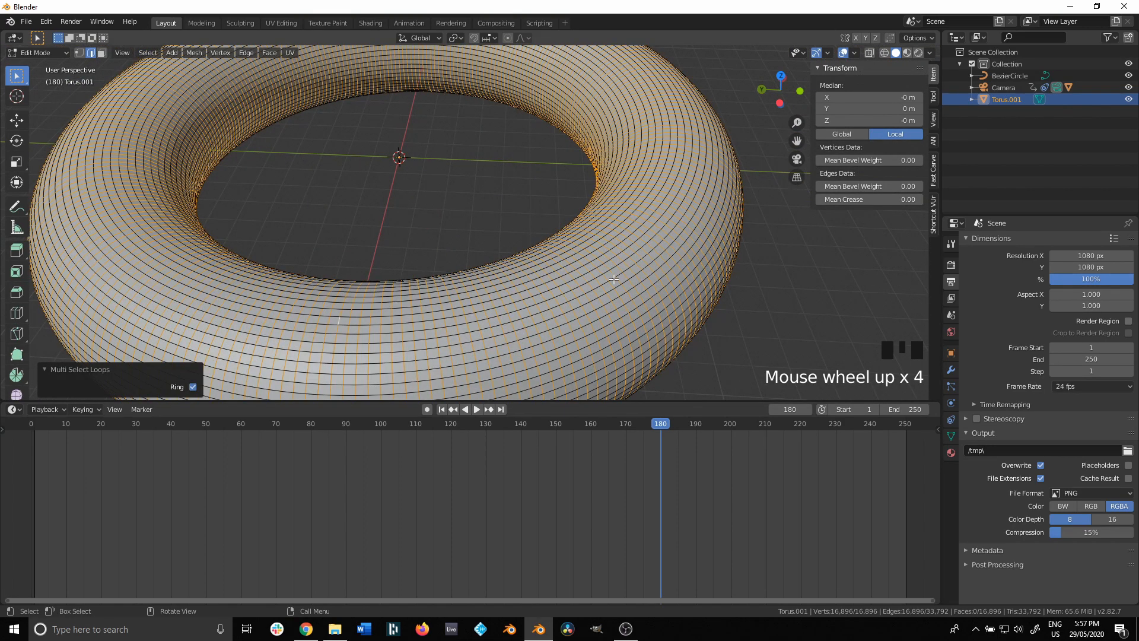
{"action": "scroll", "coordinate": [521, 340], "scroll_direction": "down", "scroll_amount": 1}
{"action": "mouse_move", "coordinate": [521, 340]}
{"action": "middle_mouse_down", "text": "shift"}
{"action": "mouse_move", "coordinate": [552, 343]}
{"action": "mouse_move", "coordinate": [547, 325]}
{"action": "mouse_move", "coordinate": [539, 333]}
{"action": "middle_mouse_up", "text": "shift"}
{"action": "scroll", "coordinate": [551, 344], "scroll_direction": "down", "scroll_amount": 1}
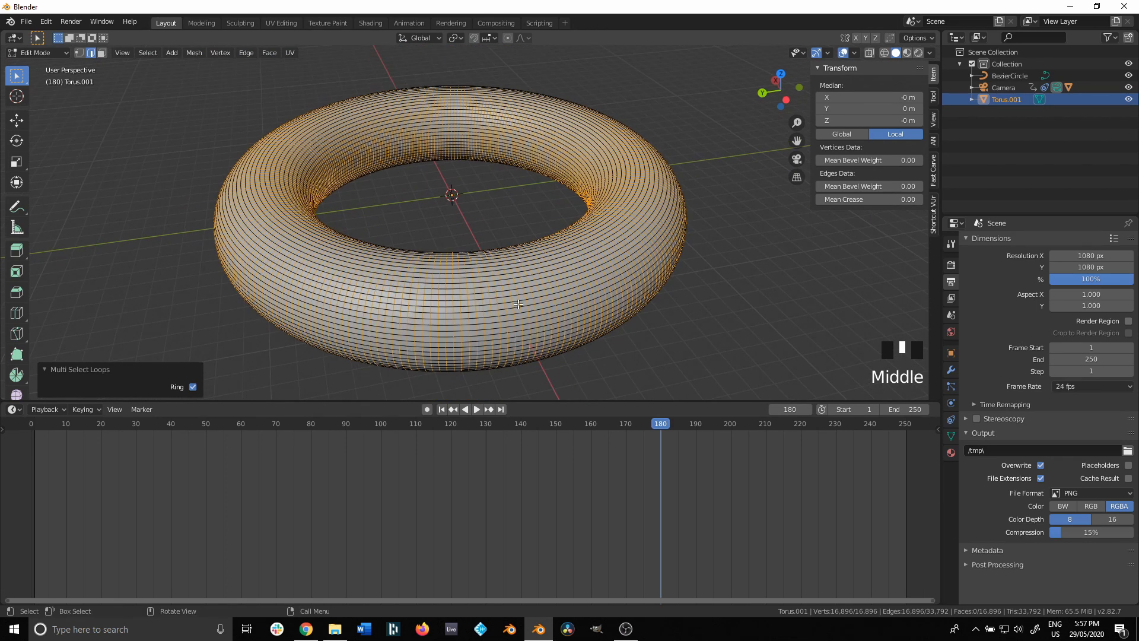
{"action": "key", "text": "ctrl+e"}
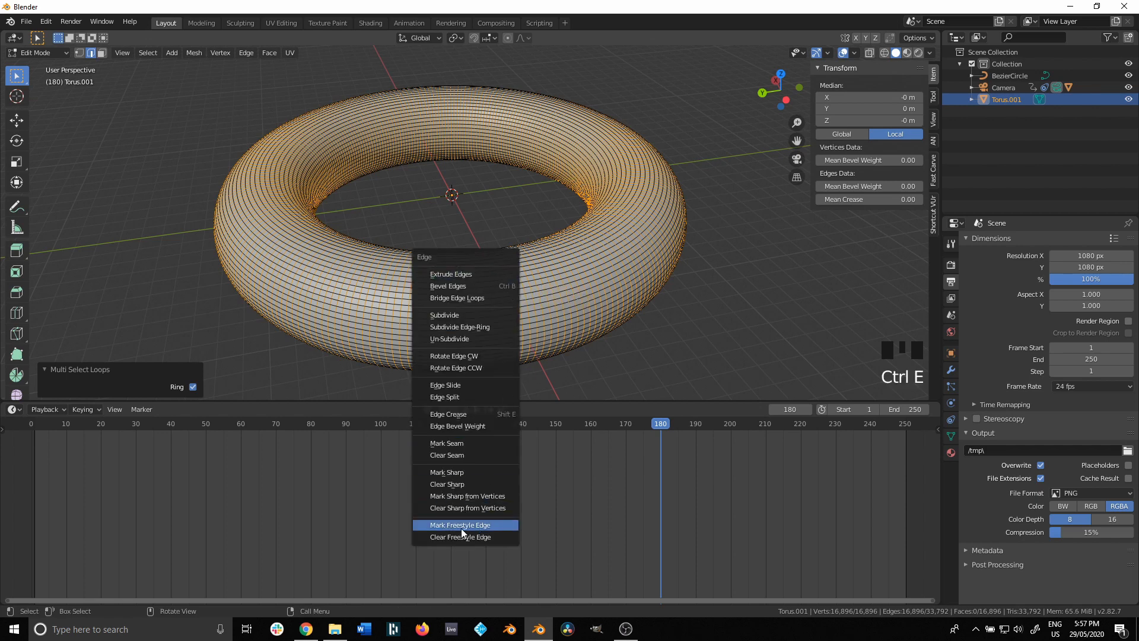
{"action": "left_click", "coordinate": [480, 526]}
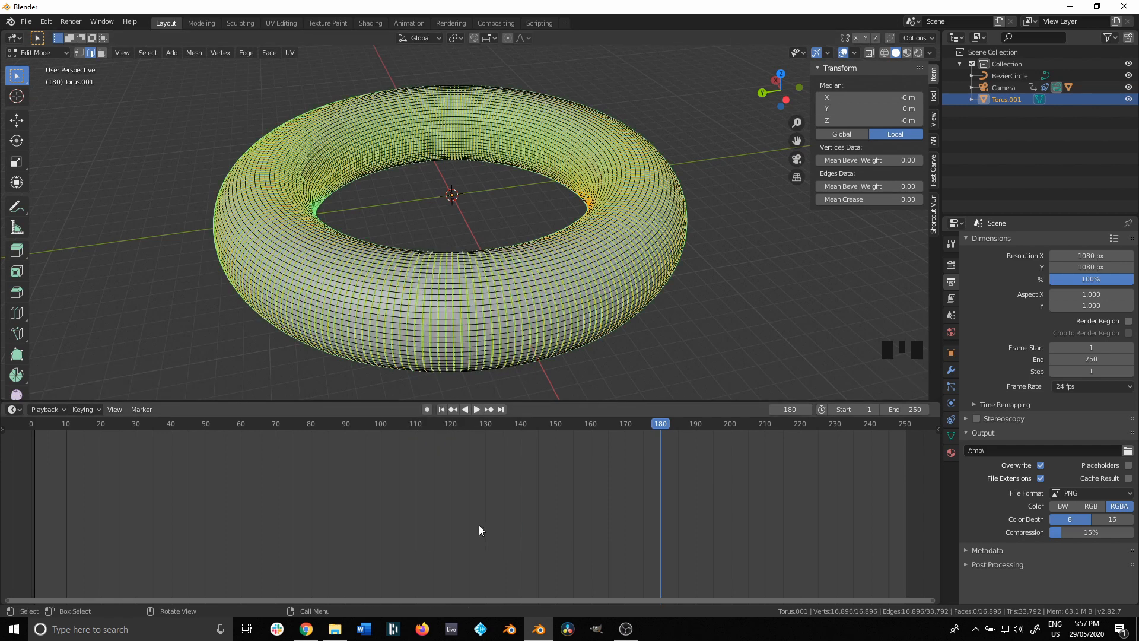
{"action": "left_click", "coordinate": [733, 299]}
{"action": "scroll", "coordinate": [497, 261], "scroll_direction": "up", "scroll_amount": 5}
{"action": "middle_click_drag", "start_coordinate": [496, 261], "coordinate": [257, 182], "text": "shift"}
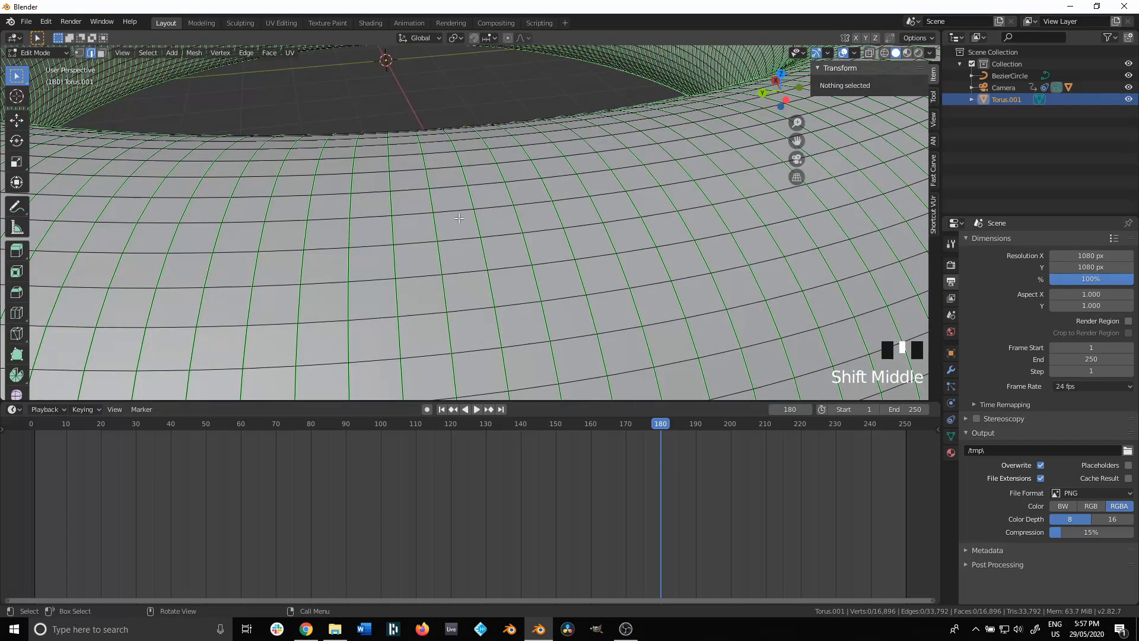
{"action": "scroll", "coordinate": [373, 274], "scroll_direction": "down", "scroll_amount": 2}
{"action": "scroll", "coordinate": [372, 274], "scroll_direction": "down", "scroll_amount": 1}
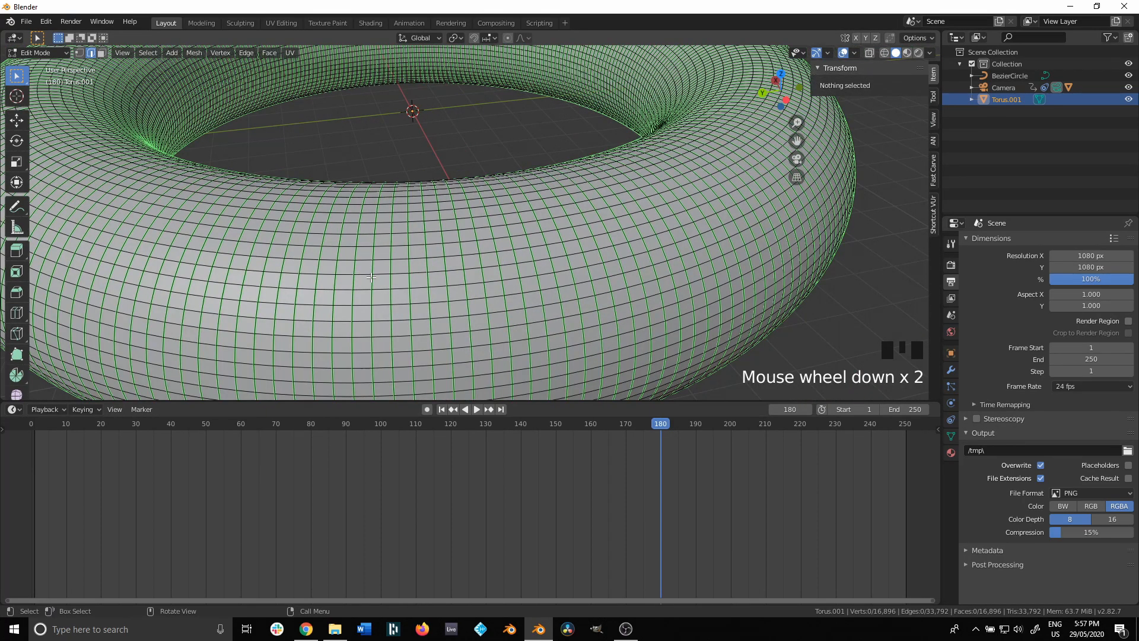
Leave mesh editing and look through the camera with its square frame filling the viewport
{"action": "key", "text": "KP_0"}
{"action": "scroll", "coordinate": [409, 284], "scroll_direction": "up", "scroll_amount": 5}
{"action": "key", "text": "Tab"}
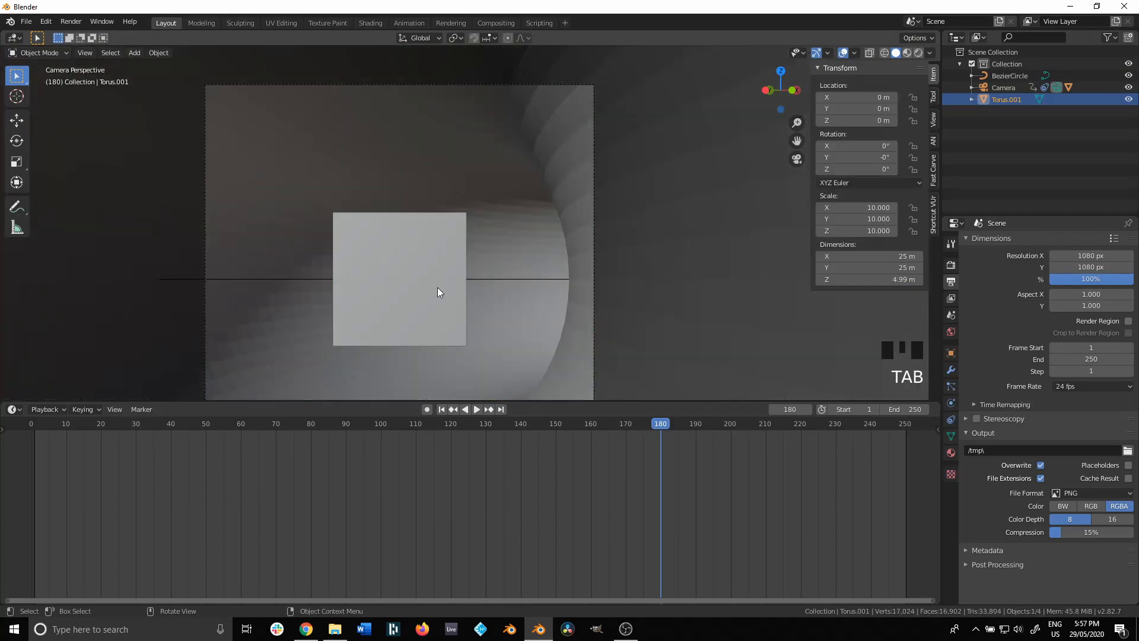
{"action": "middle_click_drag", "start_coordinate": [440, 300], "coordinate": [528, 295], "text": "shift"}
{"action": "scroll", "coordinate": [472, 294], "scroll_direction": "down", "scroll_amount": 1}
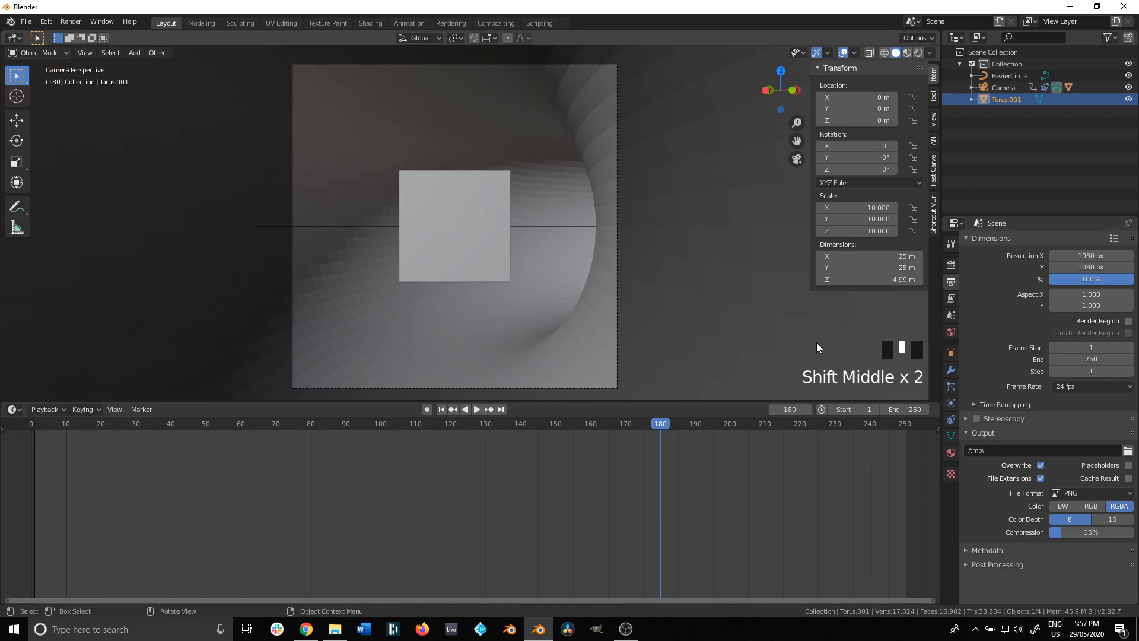
Switch to rendered shading and set the World background Strength to 0
{"action": "left_click", "coordinate": [919, 53]}
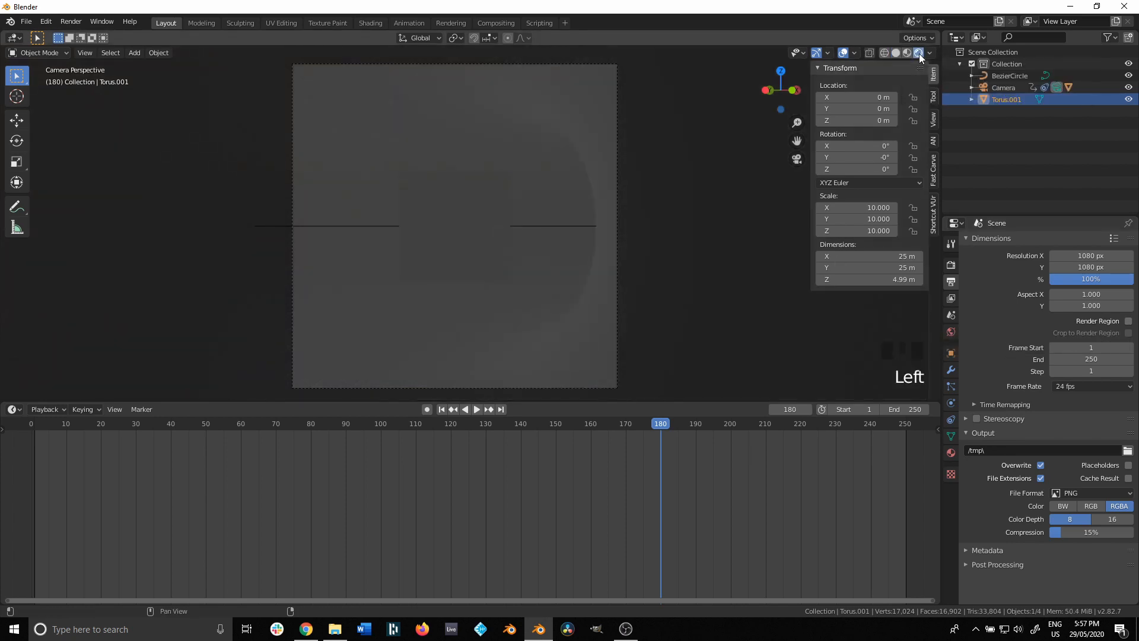
{"action": "left_click", "coordinate": [574, 304]}
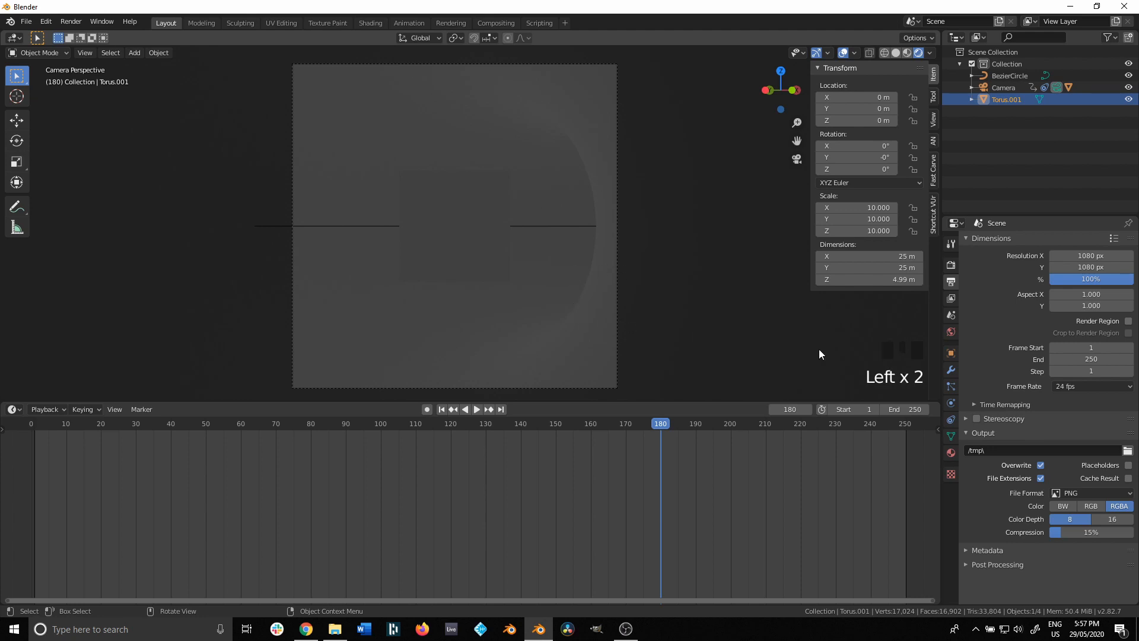
{"action": "left_click", "coordinate": [951, 332]}
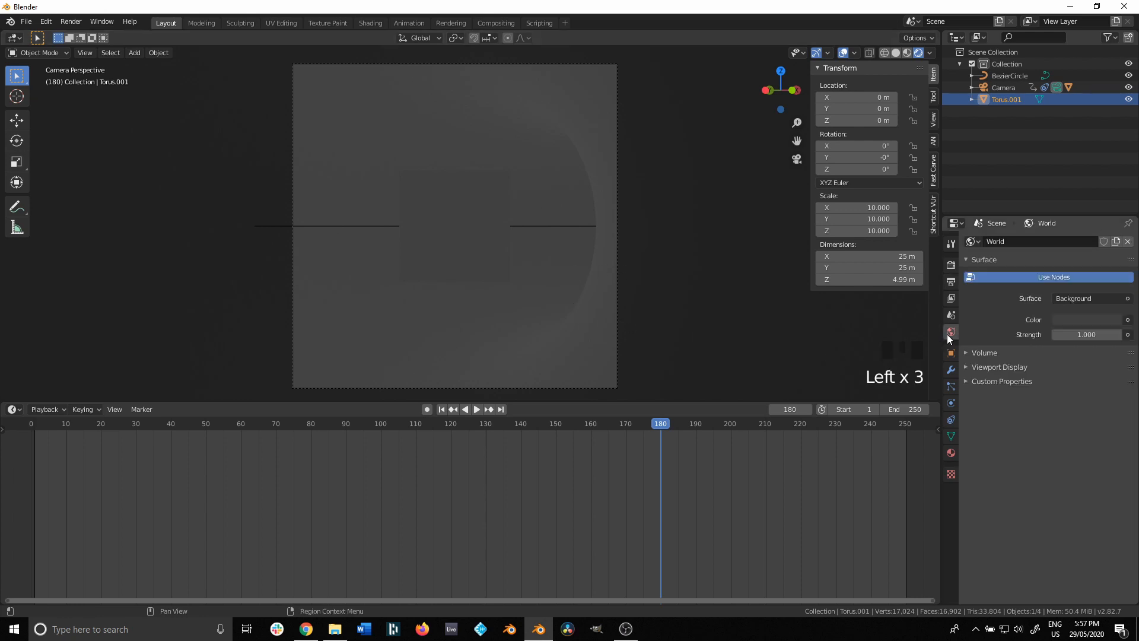
{"action": "left_click", "coordinate": [1087, 335]}
{"action": "left_click_drag", "start_coordinate": [1088, 335], "coordinate": [1087, 334]}
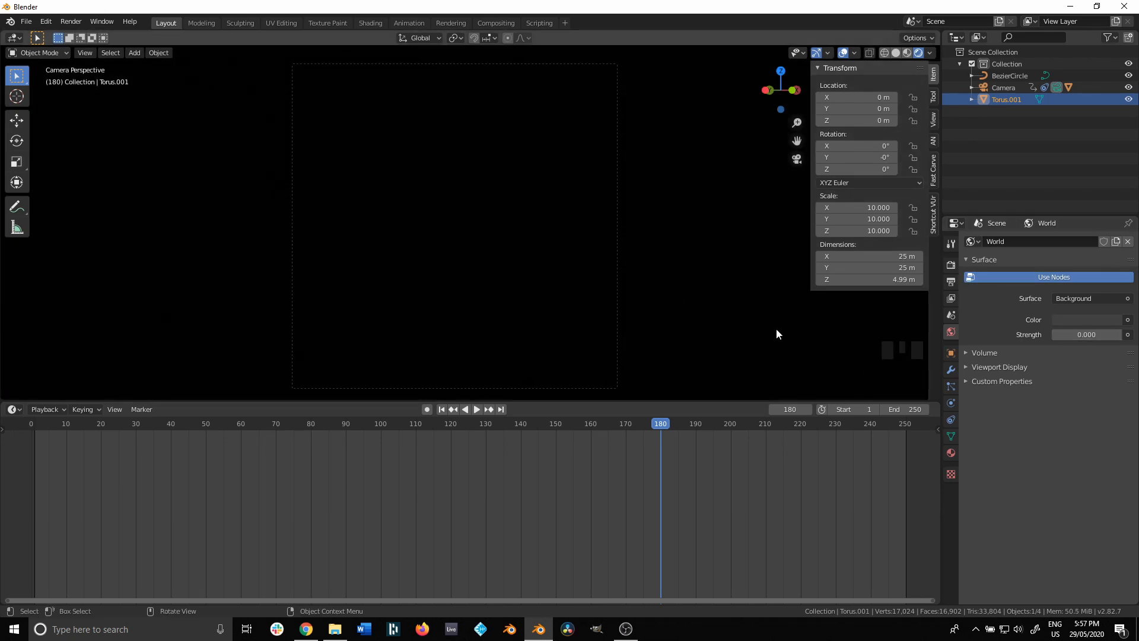
Enable Freestyle in the render settings and set its absolute line thickness to 0.2 px
{"action": "left_click", "coordinate": [952, 281]}
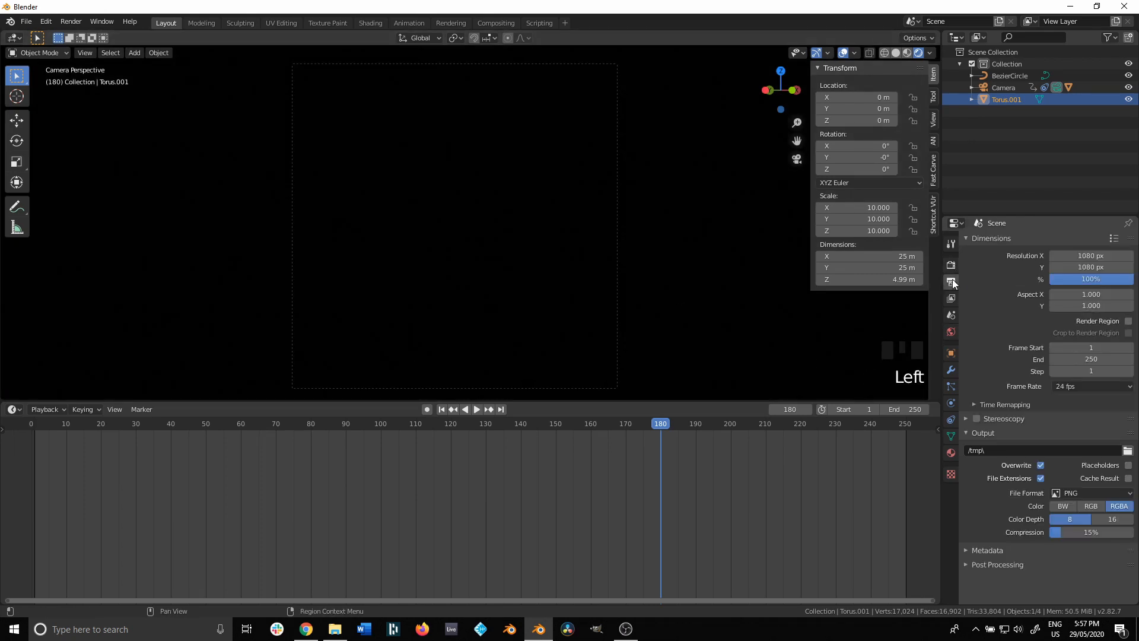
{"action": "left_click", "coordinate": [951, 265]}
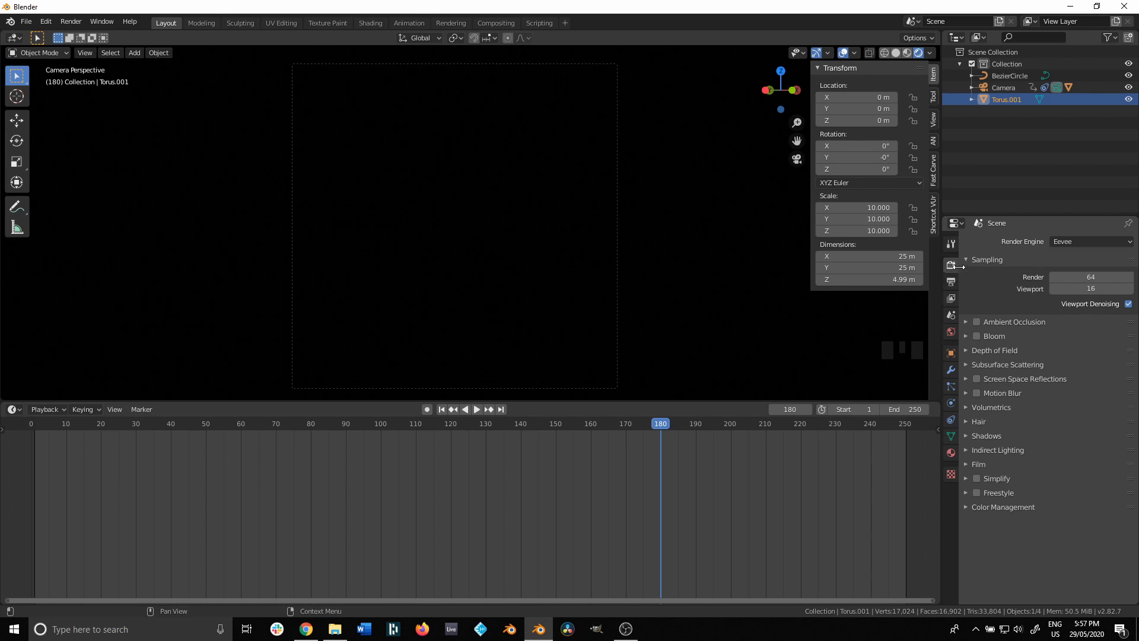
{"action": "left_click", "coordinate": [977, 493]}
{"action": "left_click", "coordinate": [967, 493]}
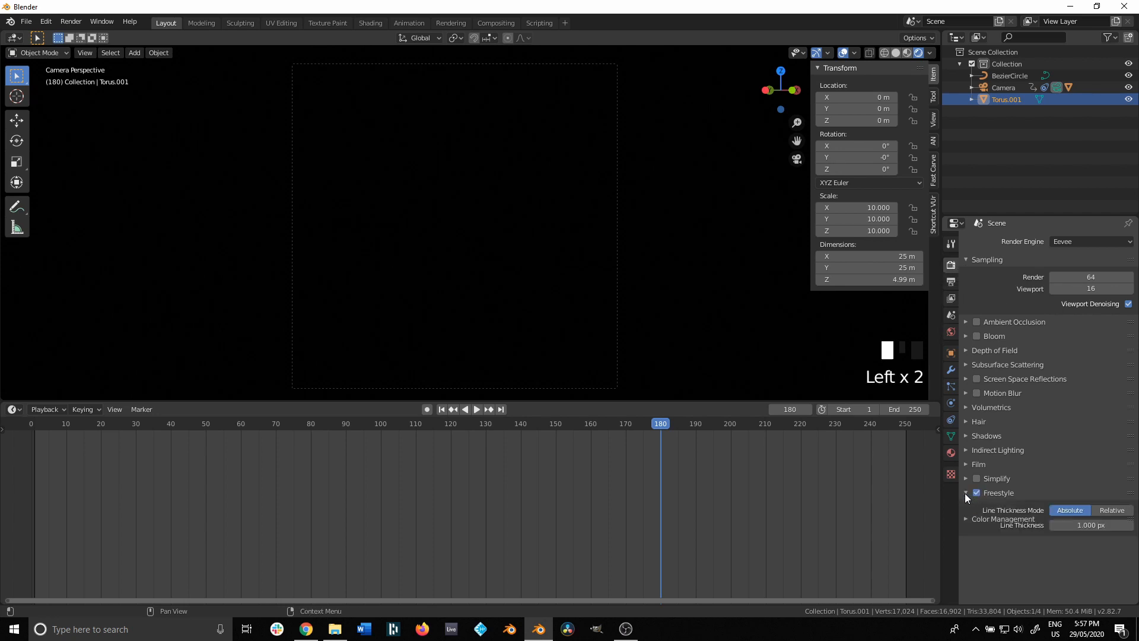
{"action": "left_click", "coordinate": [1090, 525]}
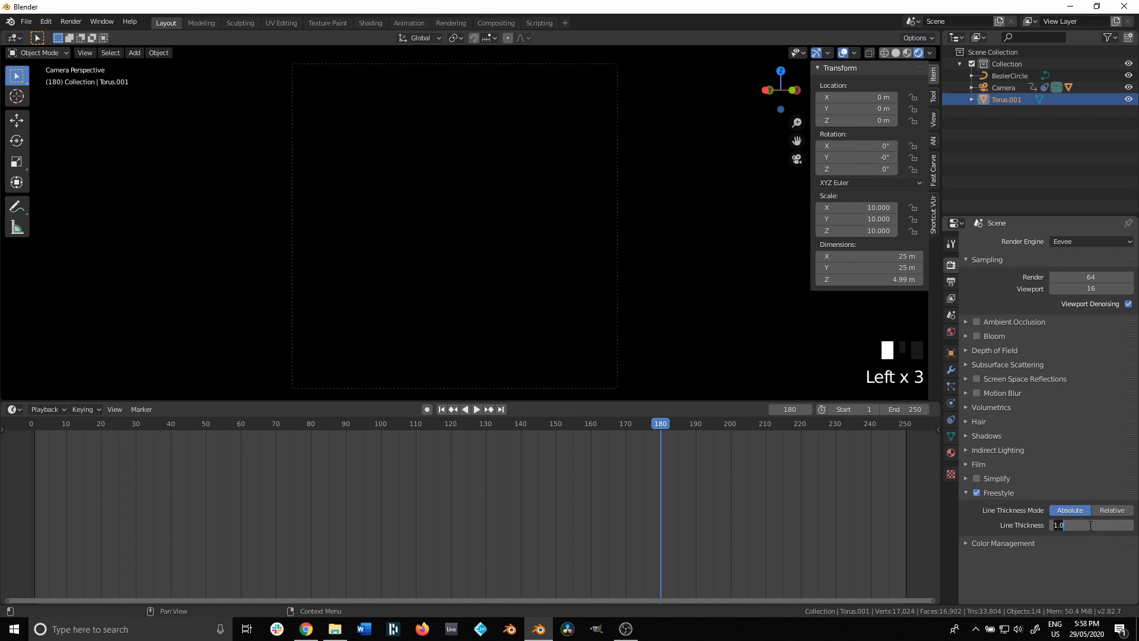
{"action": "type", "text": "0.5"}
{"action": "key", "text": "Return"}
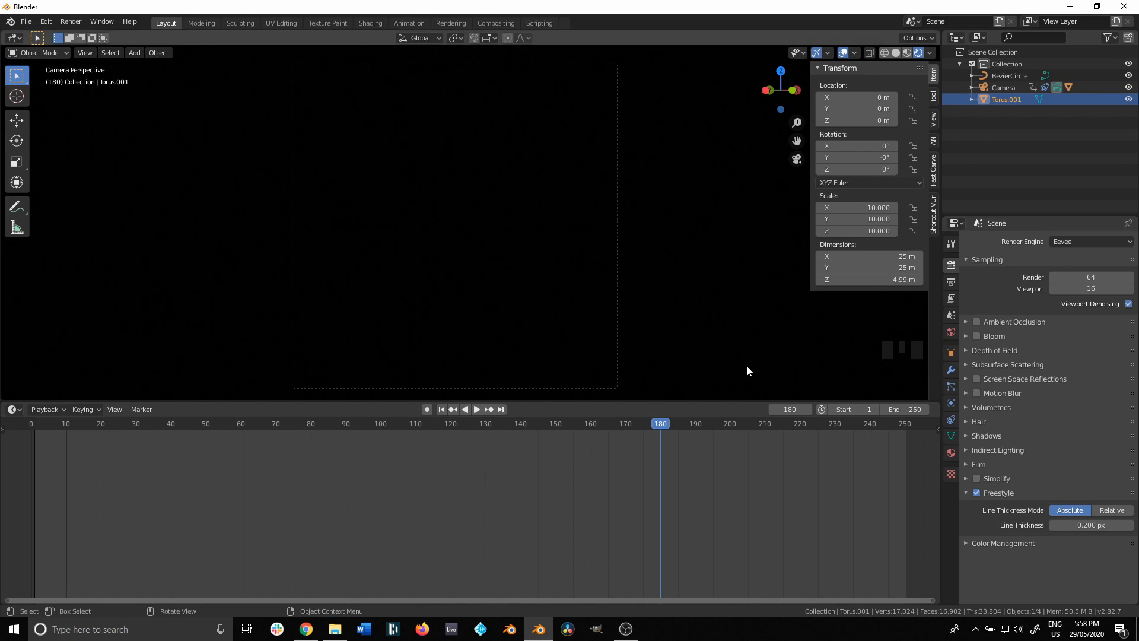
Set the Freestyle line style's base color to white and test-render the current frame
{"action": "left_click", "coordinate": [951, 300]}
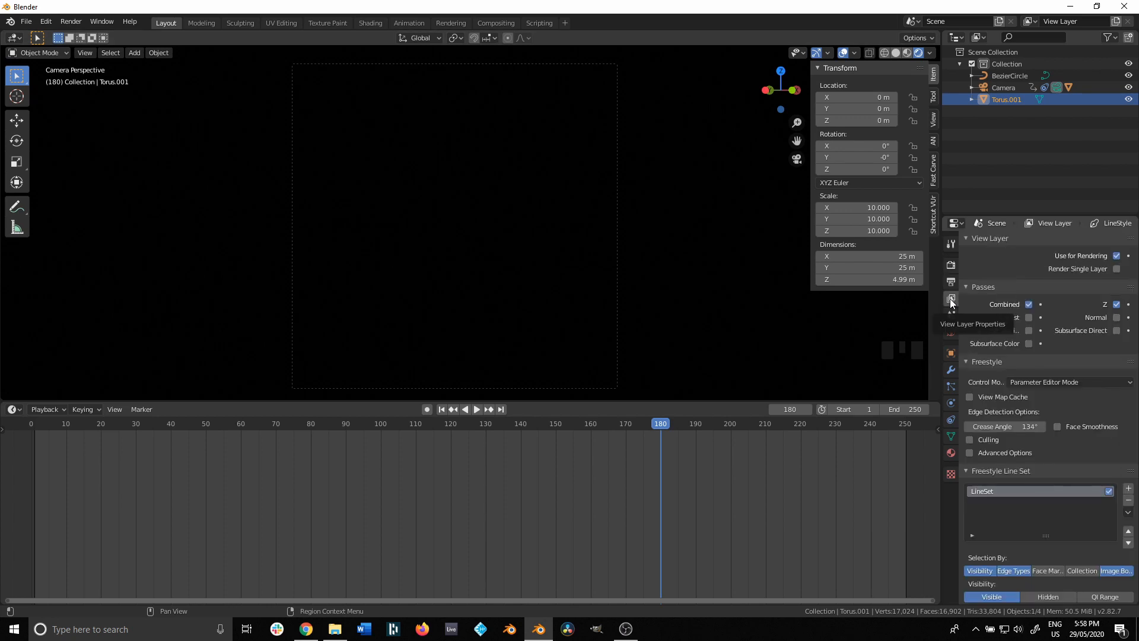
{"action": "scroll", "coordinate": [995, 542], "scroll_direction": "down", "scroll_amount": 8}
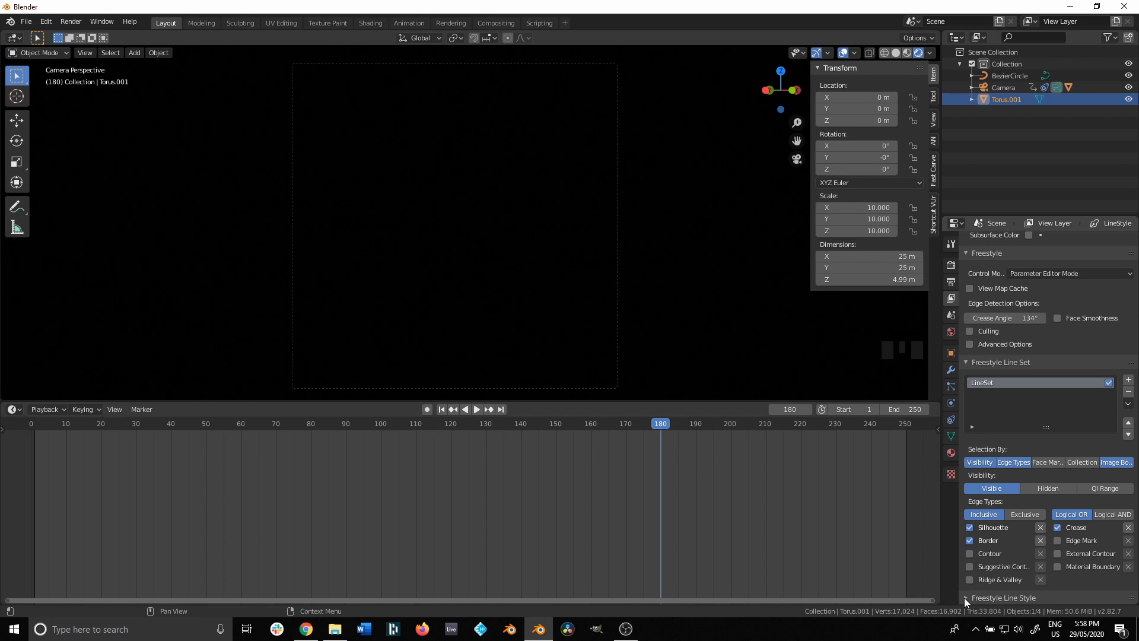
{"action": "left_click", "coordinate": [965, 597]}
{"action": "scroll", "coordinate": [1015, 566], "scroll_direction": "down", "scroll_amount": 3}
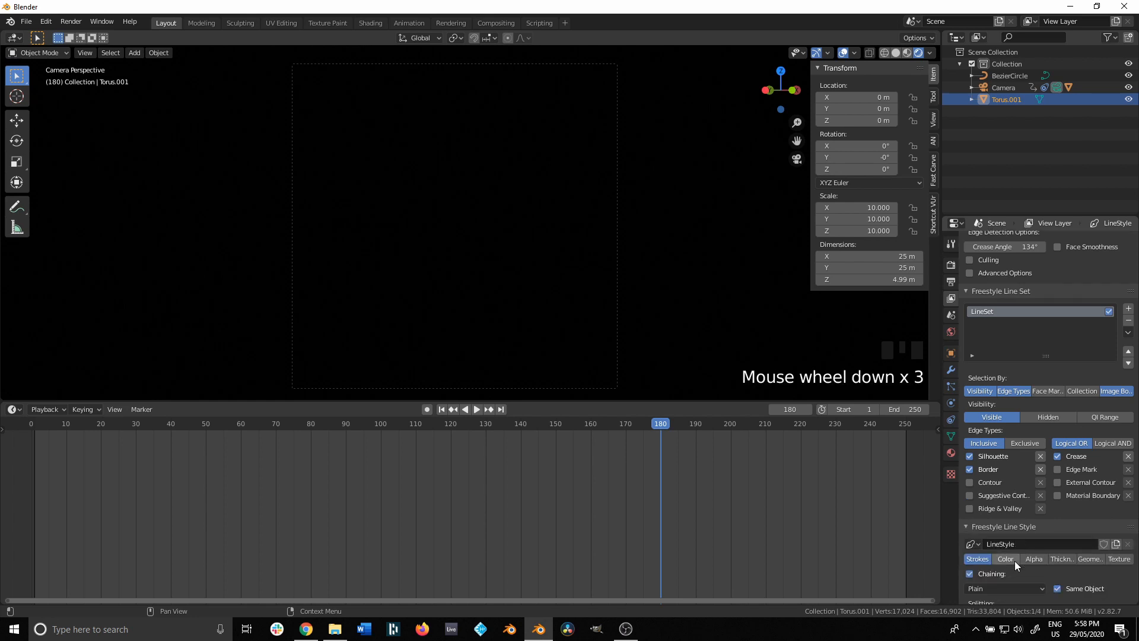
{"action": "left_click", "coordinate": [1006, 561]}
{"action": "scroll", "coordinate": [1065, 558], "scroll_direction": "down", "scroll_amount": 5}
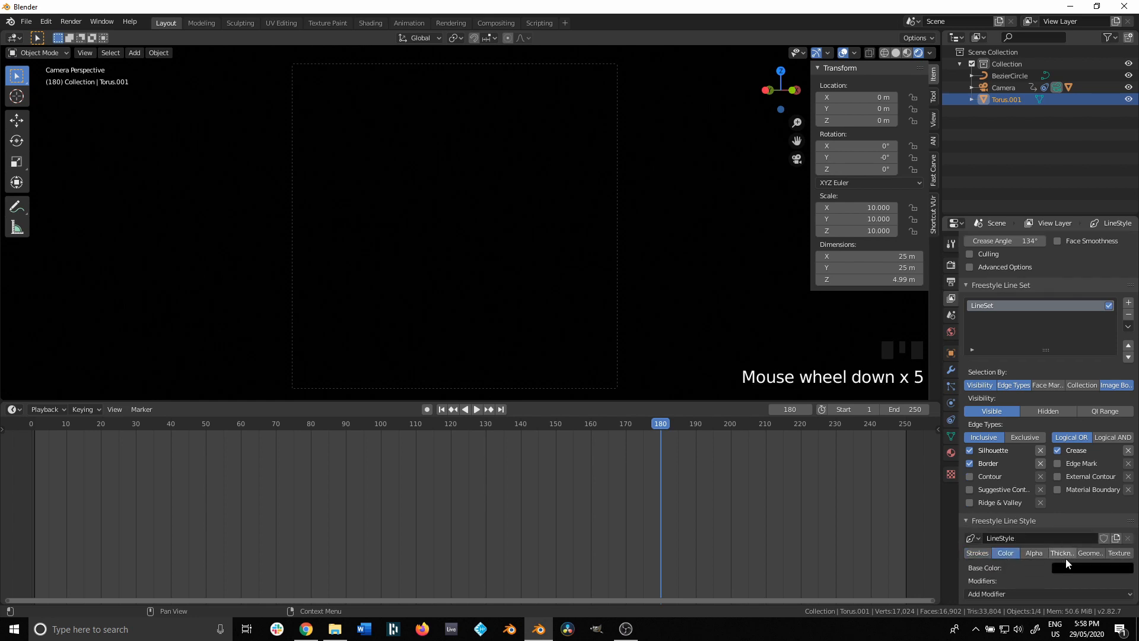
{"action": "left_click", "coordinate": [1070, 569]}
{"action": "left_click_drag", "start_coordinate": [1122, 493], "coordinate": [1122, 411]}
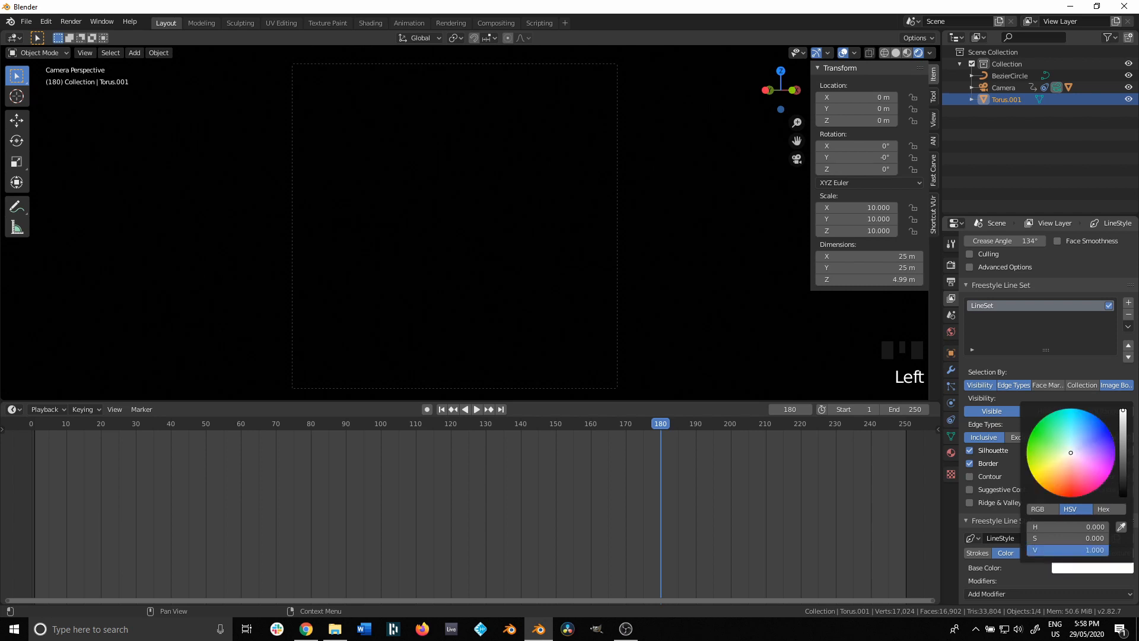
{"action": "scroll", "coordinate": [1017, 574], "scroll_direction": "down", "scroll_amount": 5}
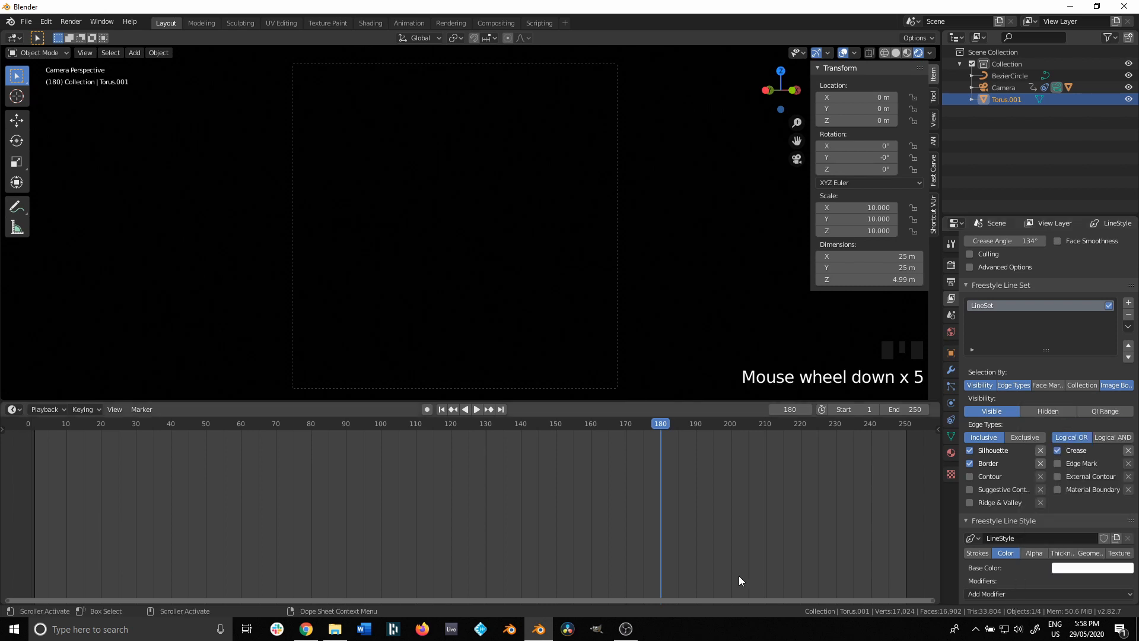
{"action": "key", "text": "F12"}
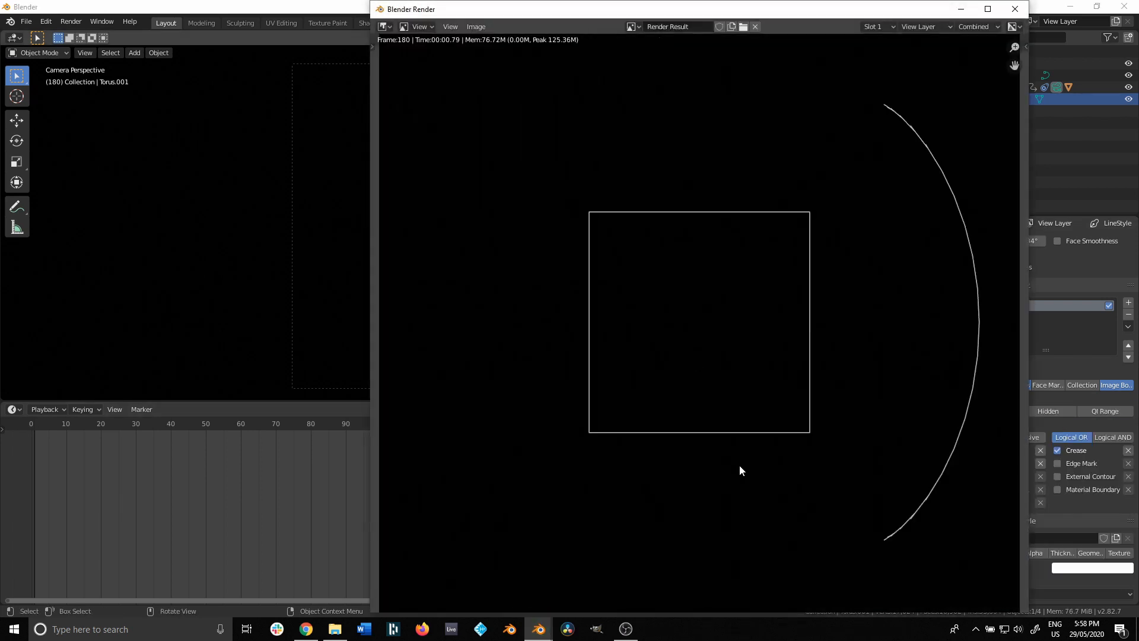
{"action": "left_click", "coordinate": [1014, 9]}
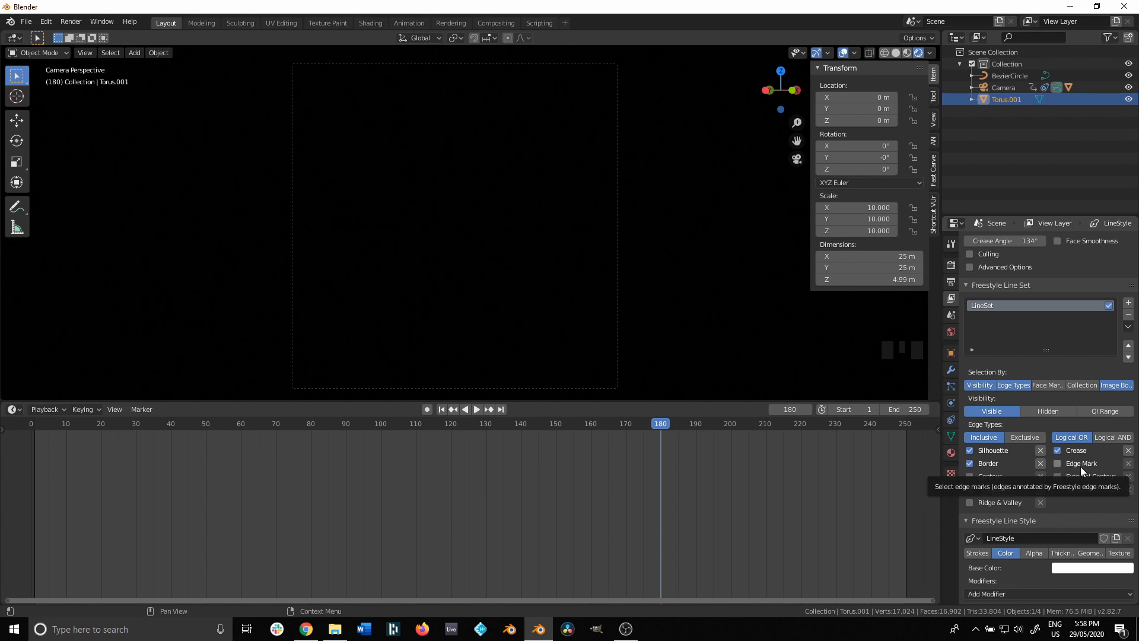
Limit the Freestyle line set to Edge Mark, disabling Crease, Silhouette and Border, and test-render the frame
{"action": "left_click", "coordinate": [1054, 464]}
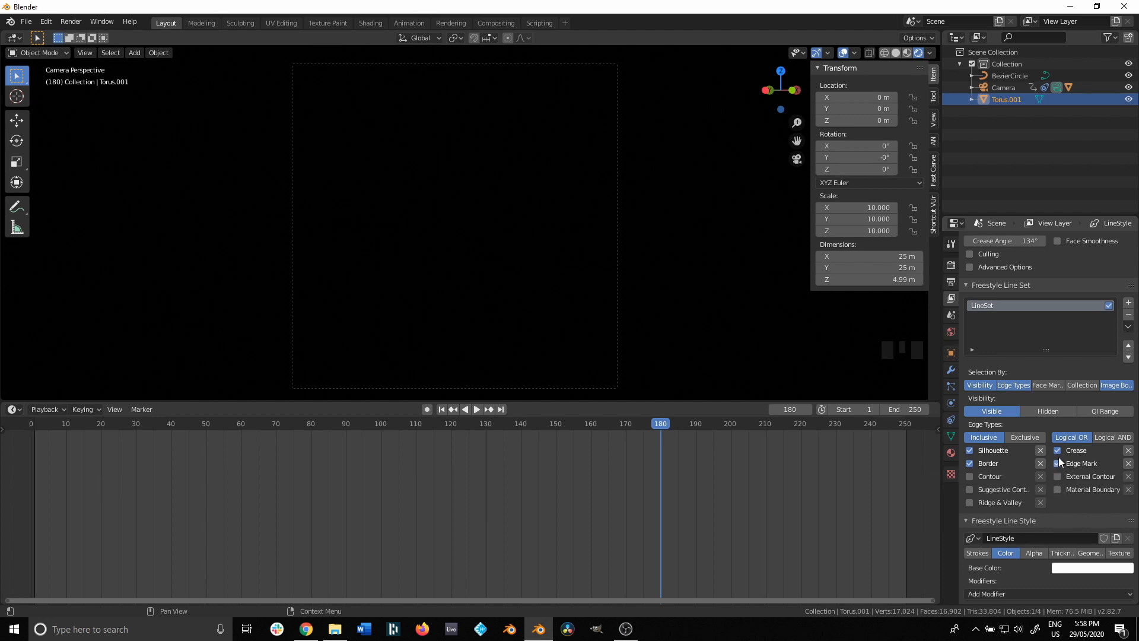
{"action": "left_click", "coordinate": [1056, 451]}
{"action": "left_click", "coordinate": [970, 450]}
{"action": "left_click", "coordinate": [969, 464]}
{"action": "key", "text": "F12"}
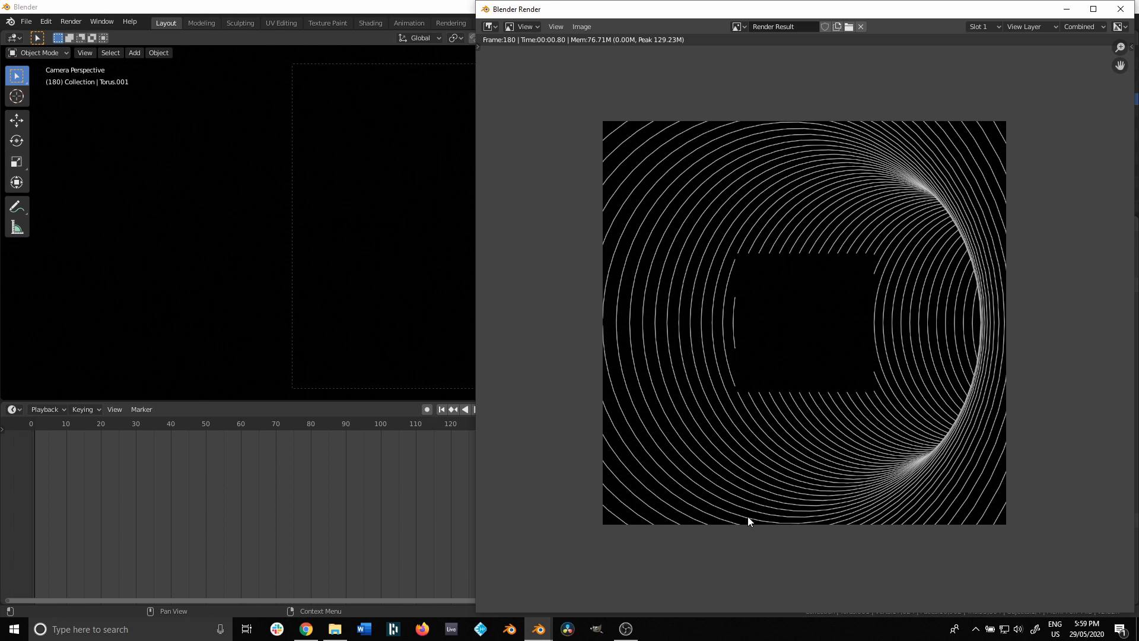
{"action": "left_click", "coordinate": [1121, 10]}
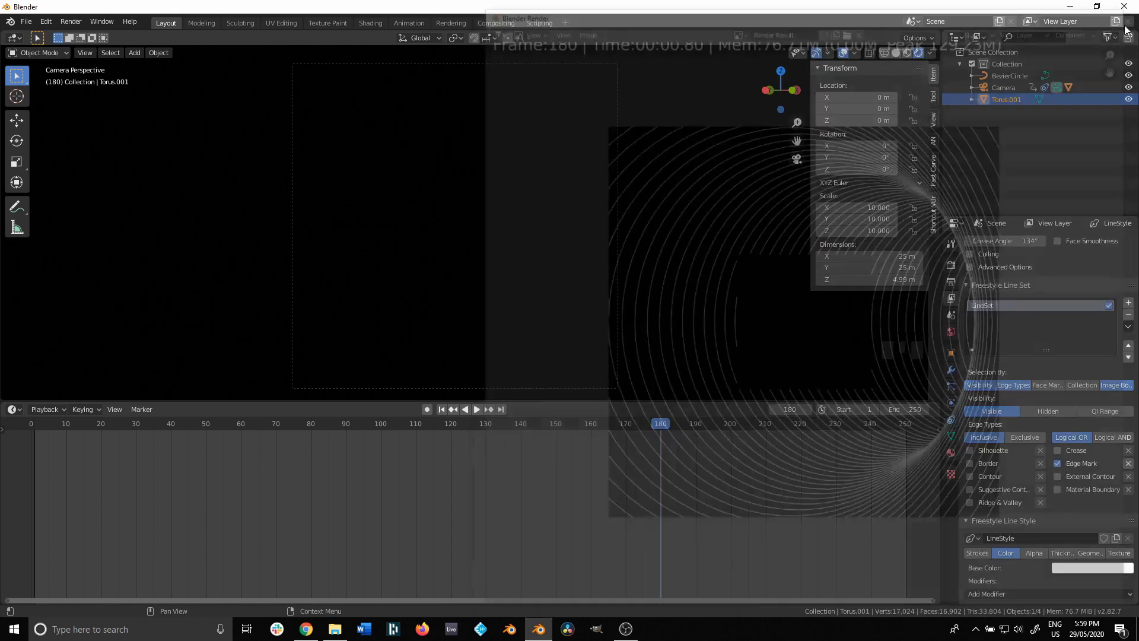
Add a Noise color modifier to the Freestyle line style and set its Influence to 0.5
{"action": "scroll", "coordinate": [1013, 555], "scroll_direction": "down", "scroll_amount": 5}
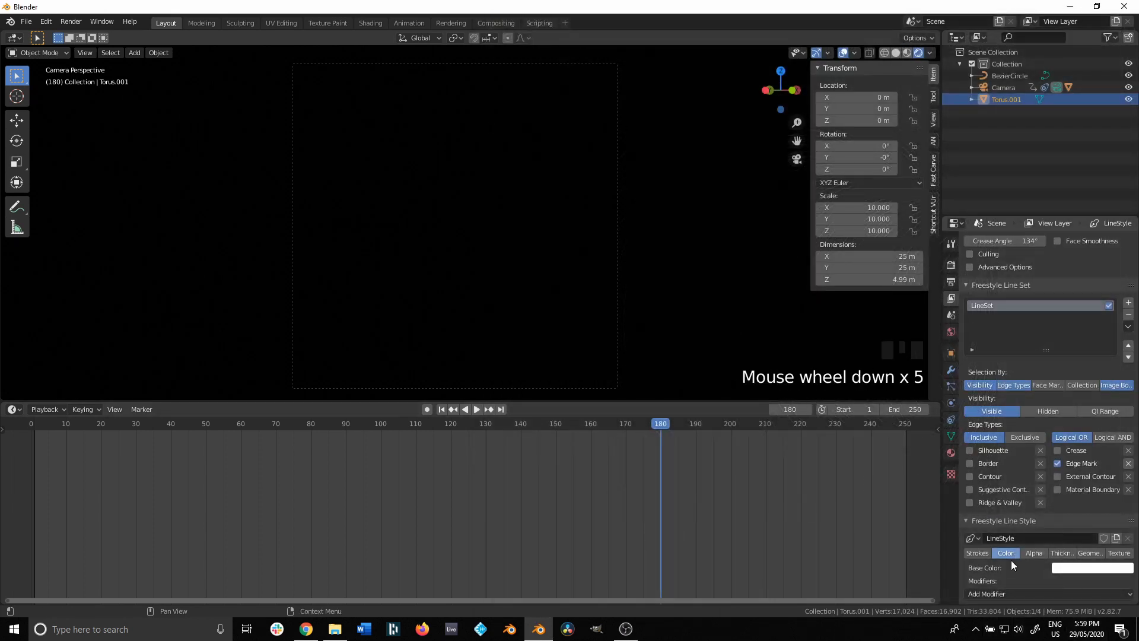
{"action": "left_click", "coordinate": [990, 596]}
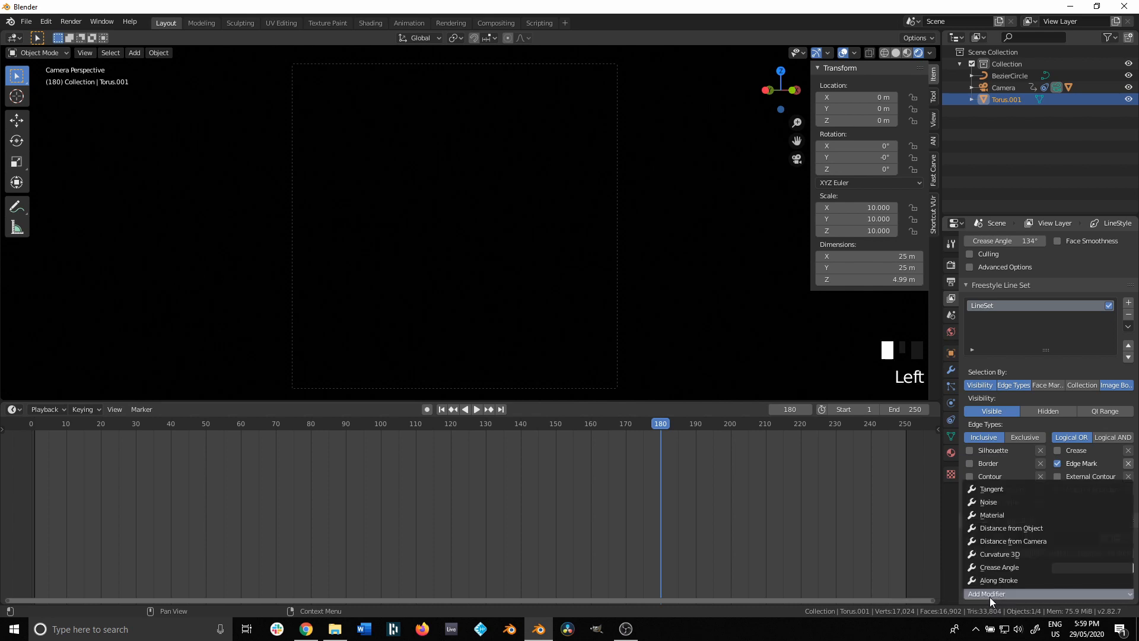
{"action": "left_click", "coordinate": [1011, 503]}
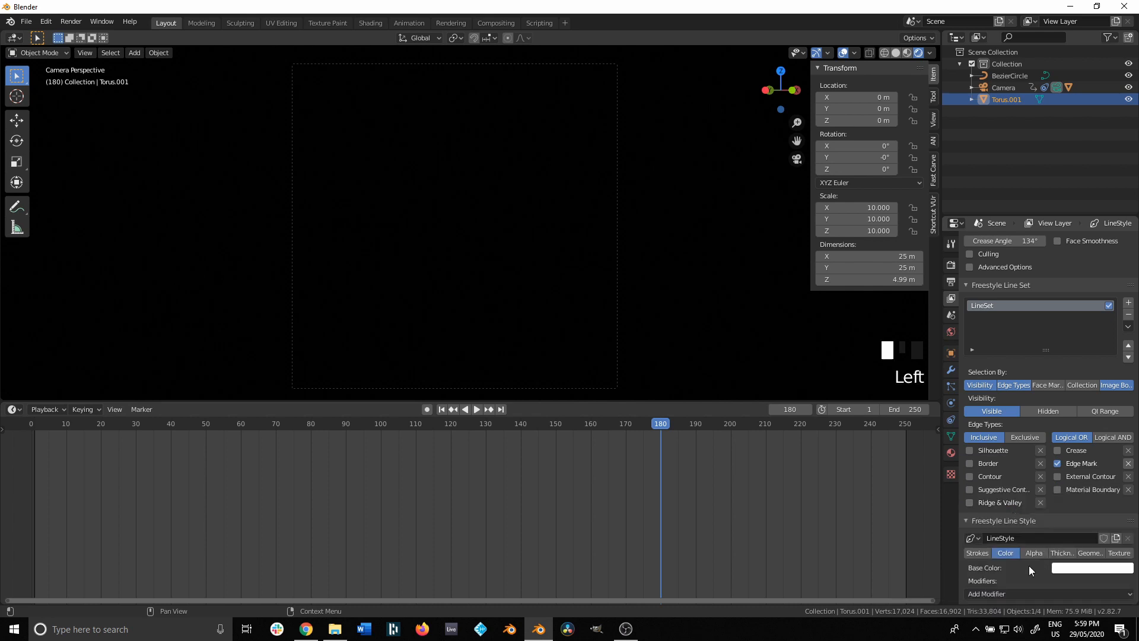
{"action": "scroll", "coordinate": [1028, 568], "scroll_direction": "down", "scroll_amount": 8}
{"action": "left_click", "coordinate": [1080, 515]}
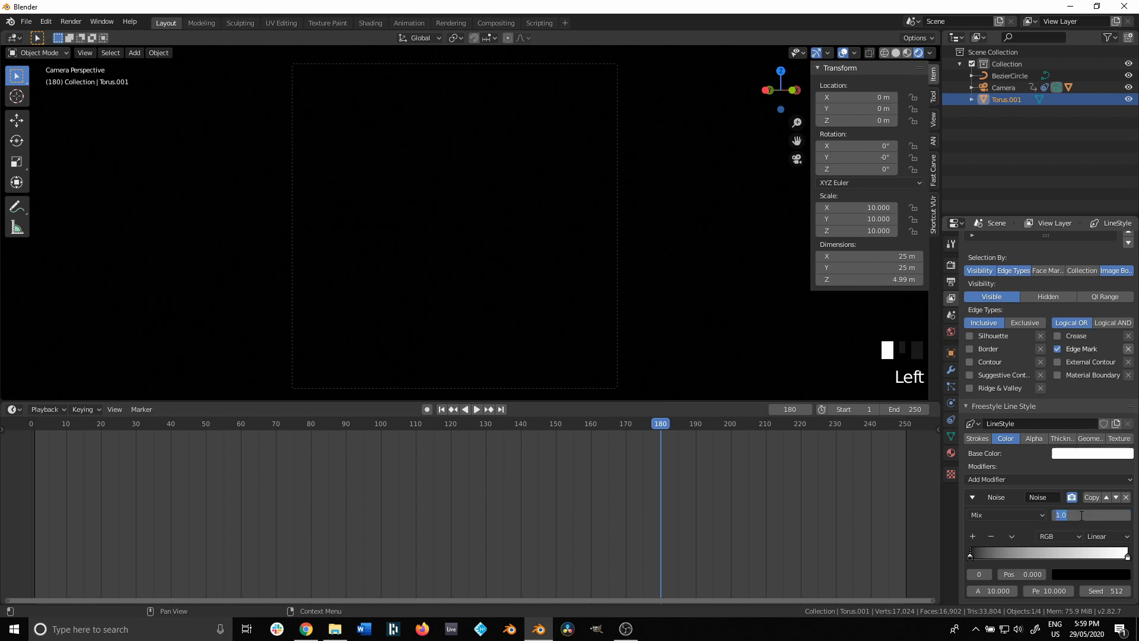
{"action": "type", "text": "0.5"}
{"action": "key", "text": "Return"}
Render the current frame to check the line colors with the Noise modifier
{"action": "key", "text": "F12"}
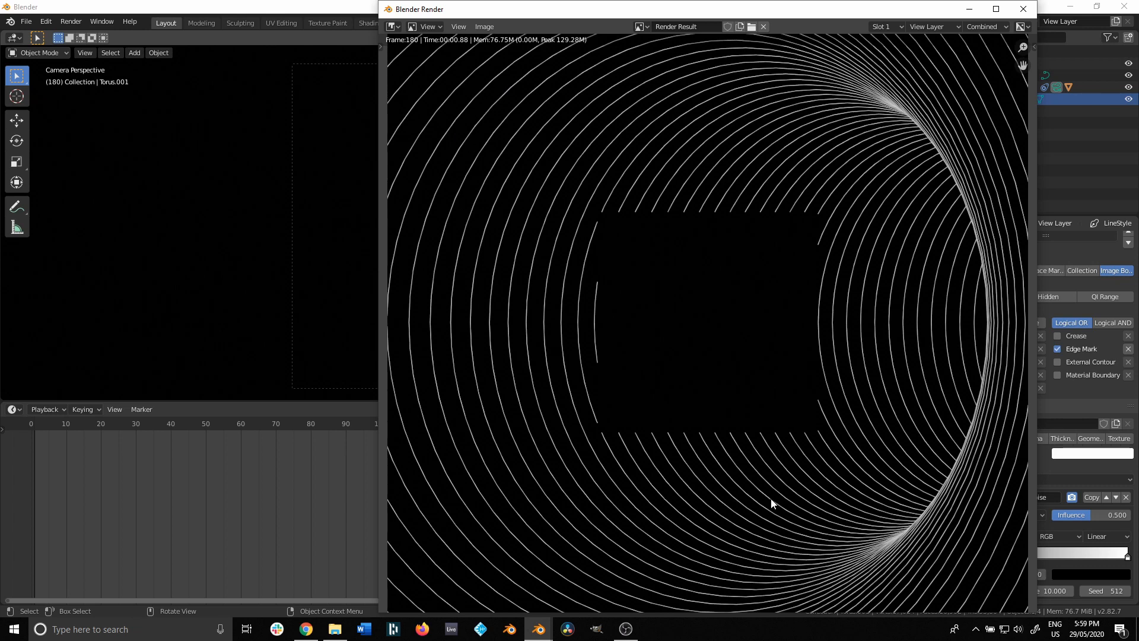
{"action": "scroll", "coordinate": [770, 498], "scroll_direction": "down", "scroll_amount": 1}
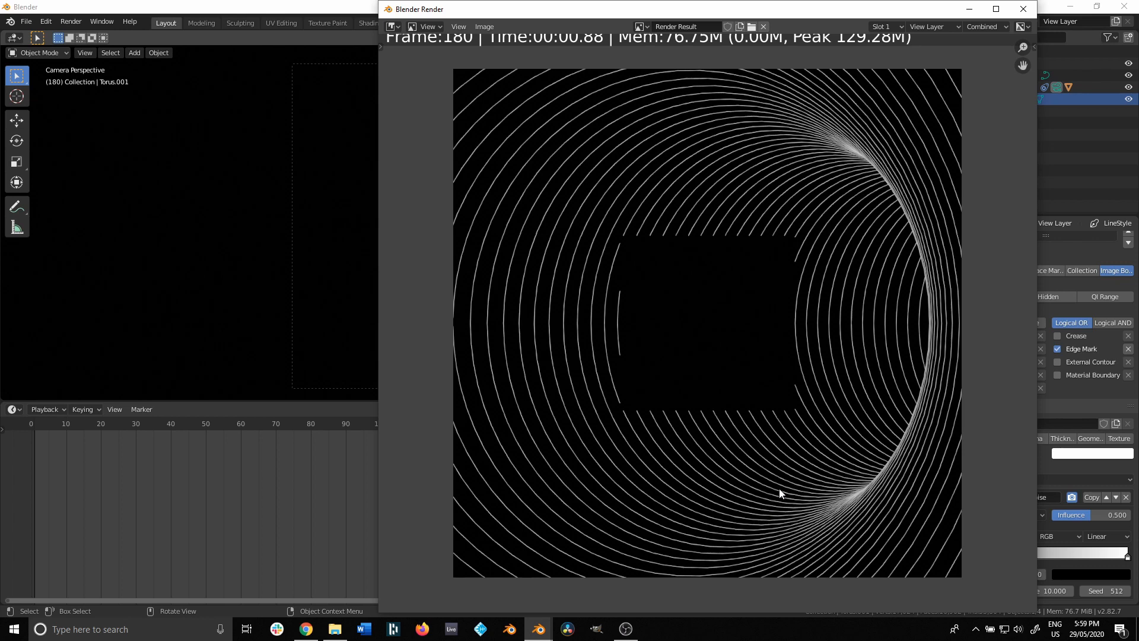
{"action": "left_click", "coordinate": [1023, 9]}
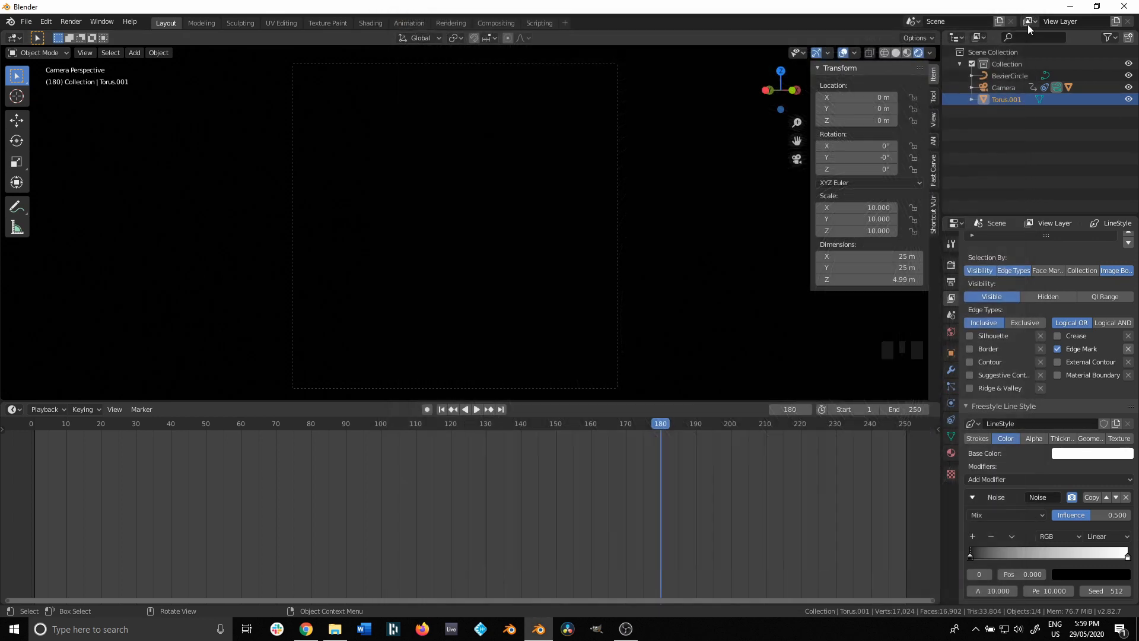
Switch the viewport to Material Preview shading and briefly play the animation through the camera
{"action": "left_click", "coordinate": [907, 52]}
{"action": "scroll", "coordinate": [508, 324], "scroll_direction": "up", "scroll_amount": 1}
{"action": "middle_click_drag", "start_coordinate": [509, 325], "coordinate": [528, 312], "text": "shift"}
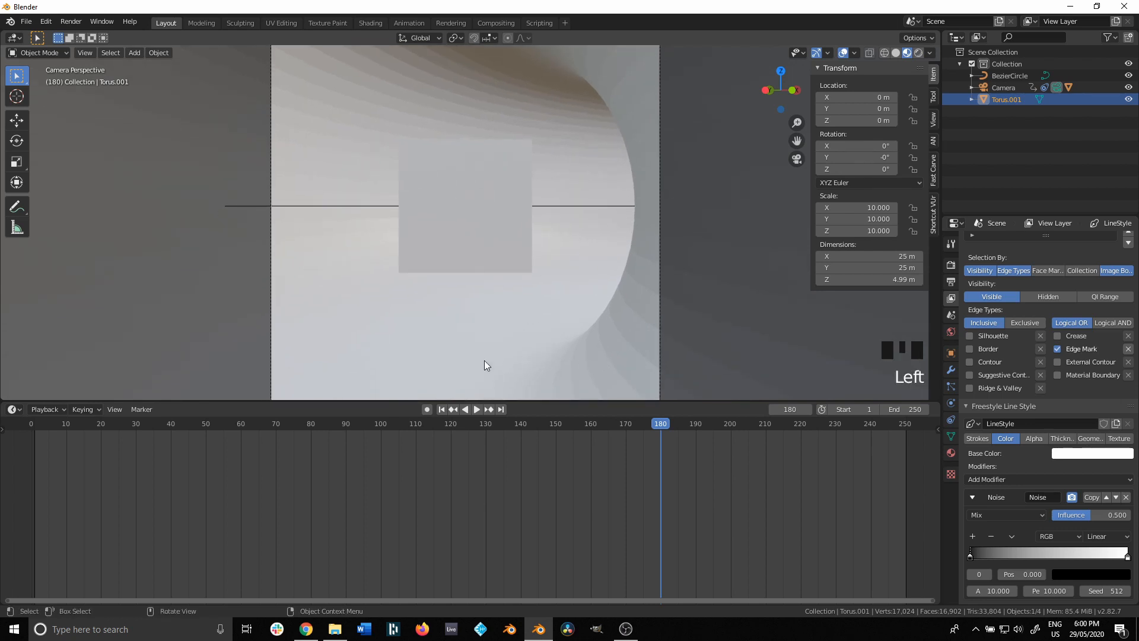
{"action": "key", "text": "space"}
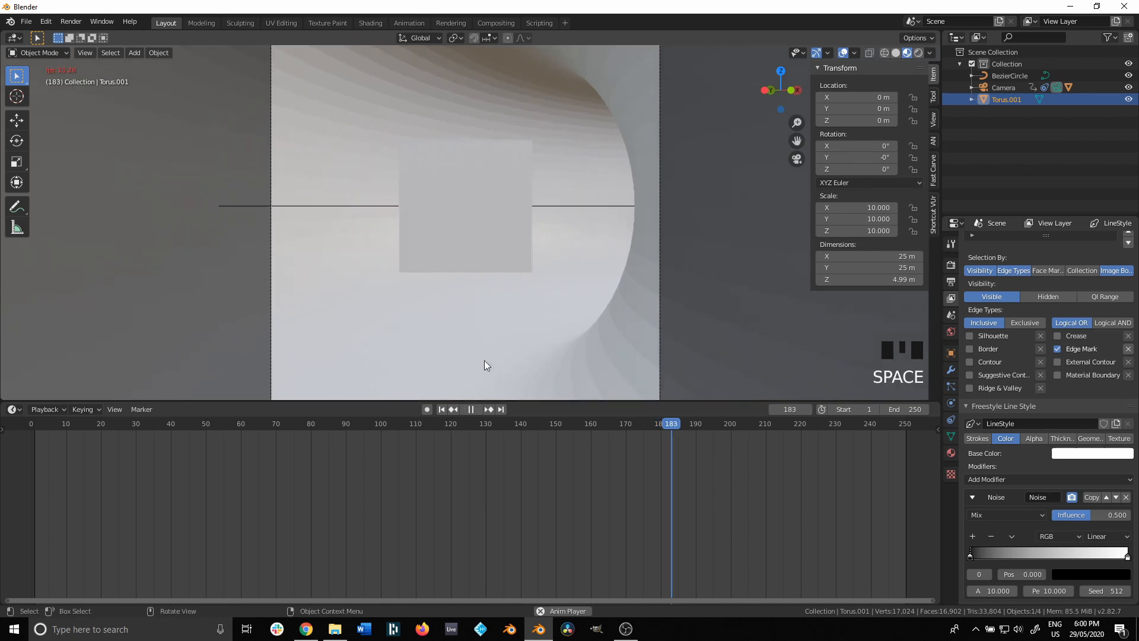
{"action": "key", "text": "space"}
Give the cube a new material with a black base color
{"action": "left_click", "coordinate": [472, 209]}
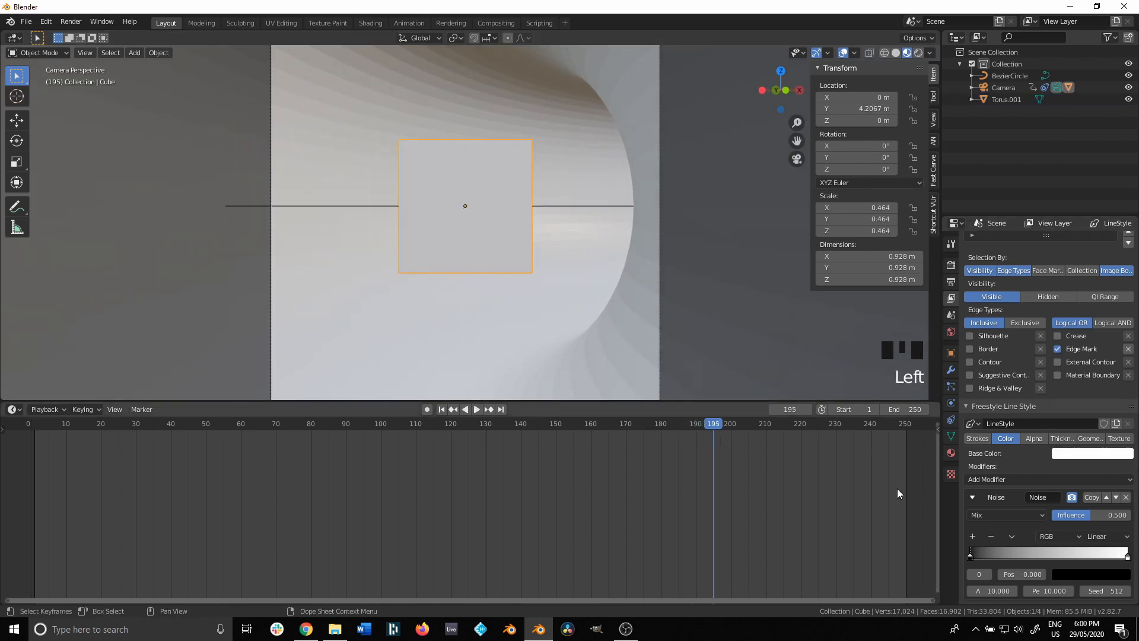
{"action": "left_click", "coordinate": [951, 453]}
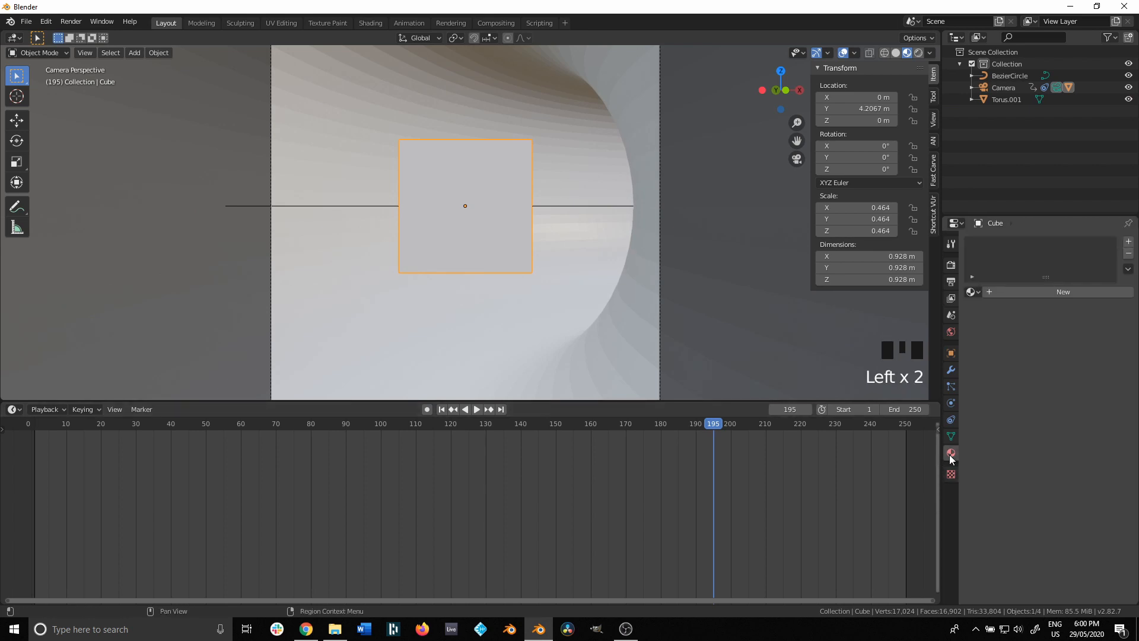
{"action": "left_click", "coordinate": [1032, 293]}
{"action": "left_click", "coordinate": [1081, 410]}
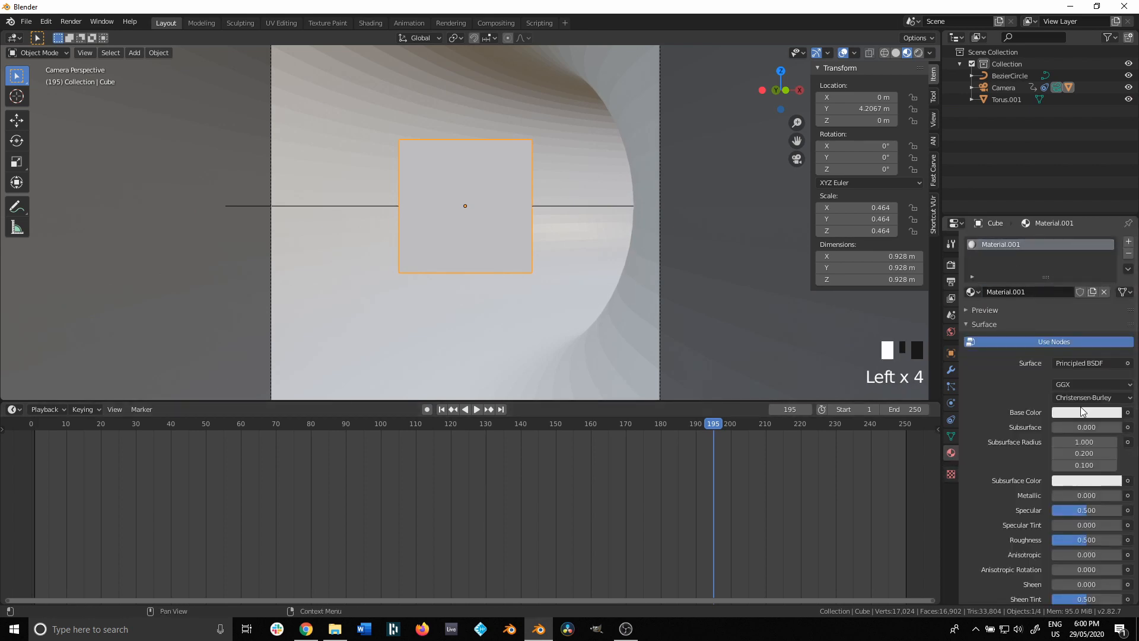
{"action": "left_click_drag", "start_coordinate": [1112, 260], "coordinate": [1112, 327]}
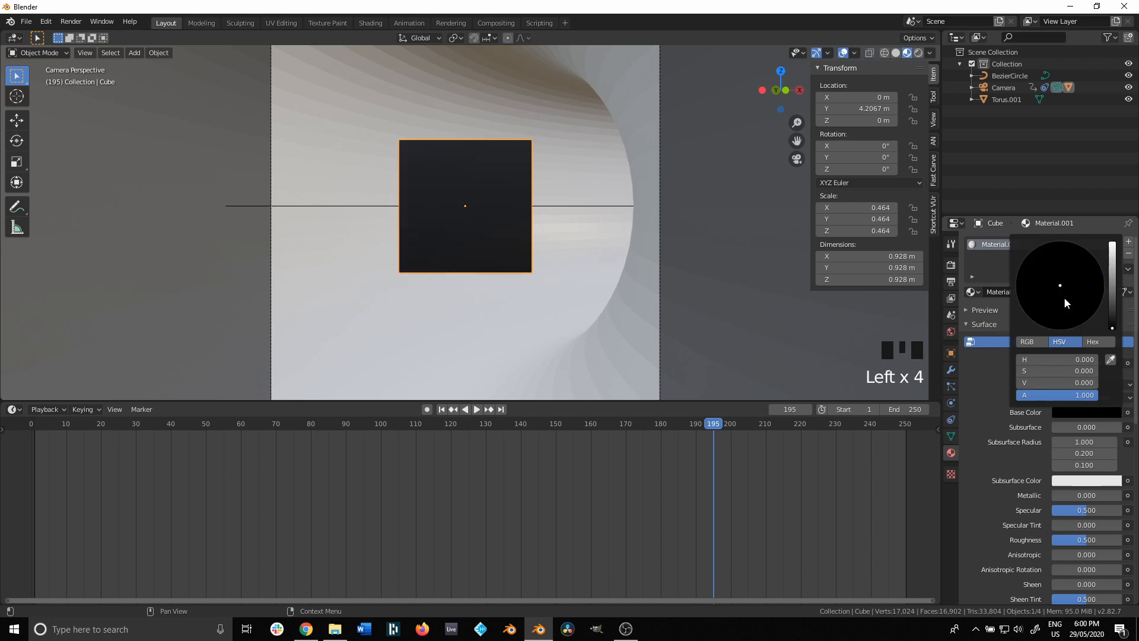
Add a second material slot to the cube with a white Emission material of Strength 5
{"action": "left_click", "coordinate": [1129, 243]}
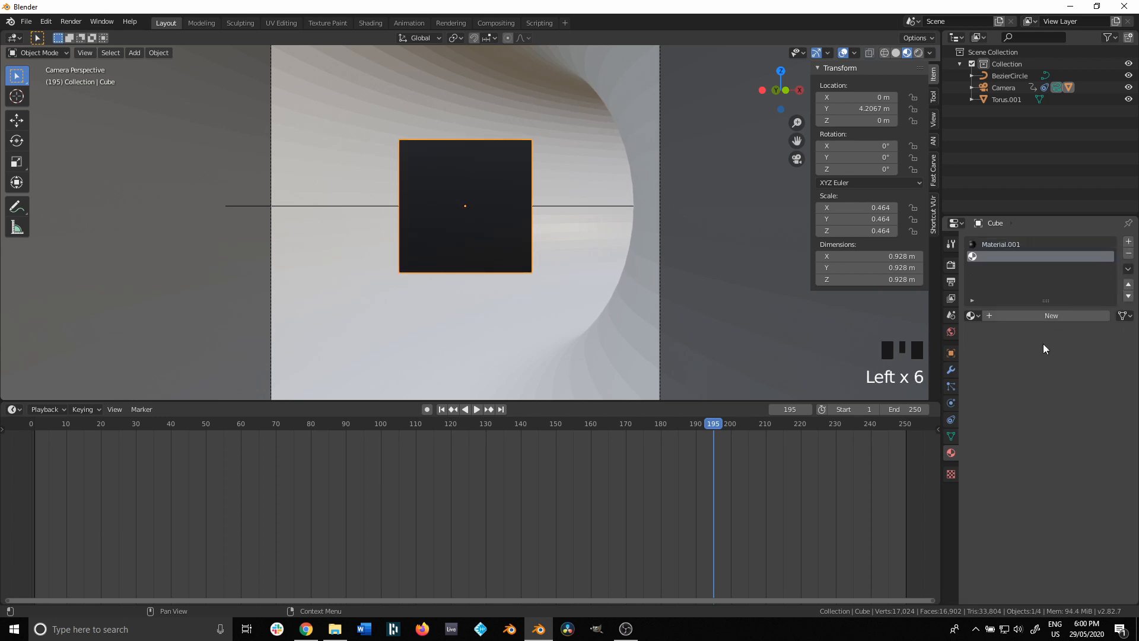
{"action": "left_click", "coordinate": [1044, 316]}
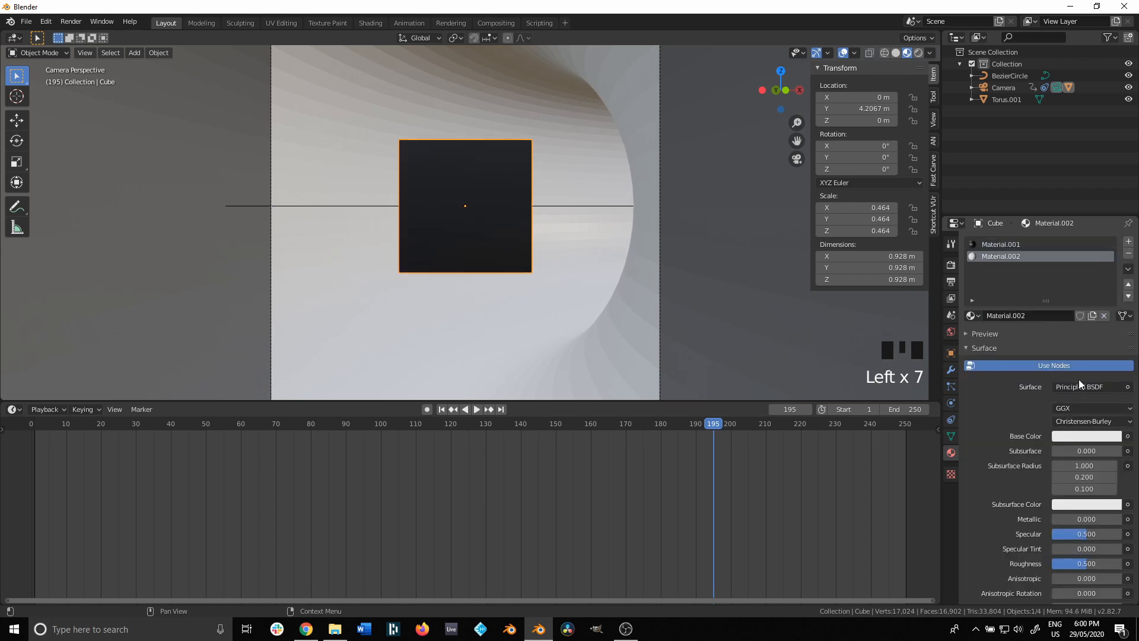
{"action": "left_click_drag", "start_coordinate": [1079, 382], "coordinate": [997, 153]}
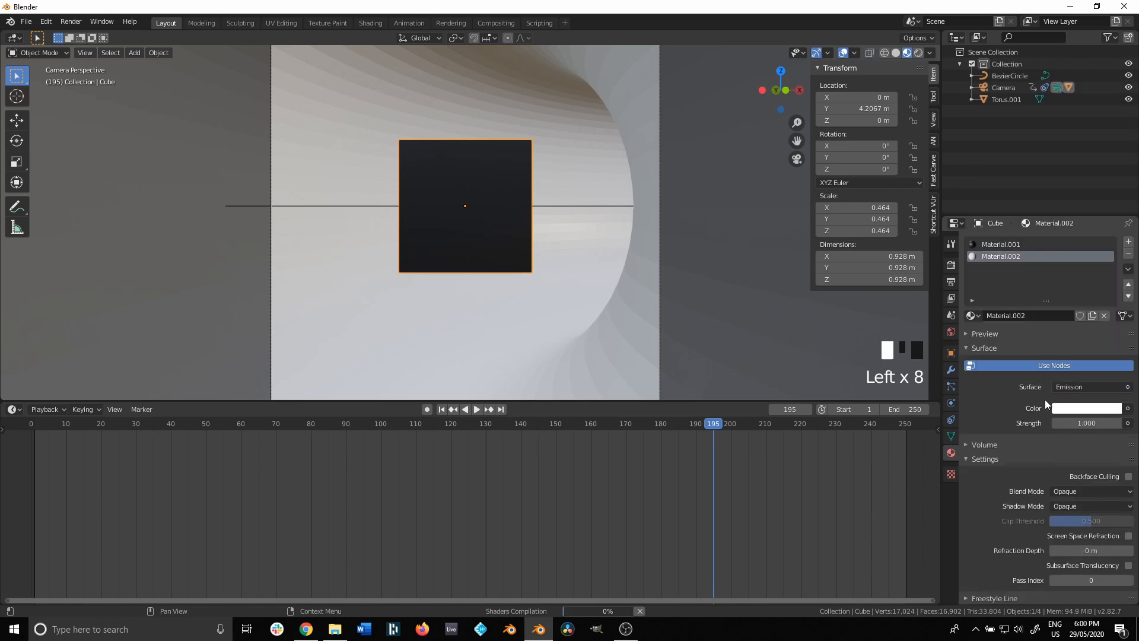
{"action": "left_click", "coordinate": [1081, 423]}
{"action": "type", "text": "5"}
{"action": "key", "text": "Return"}
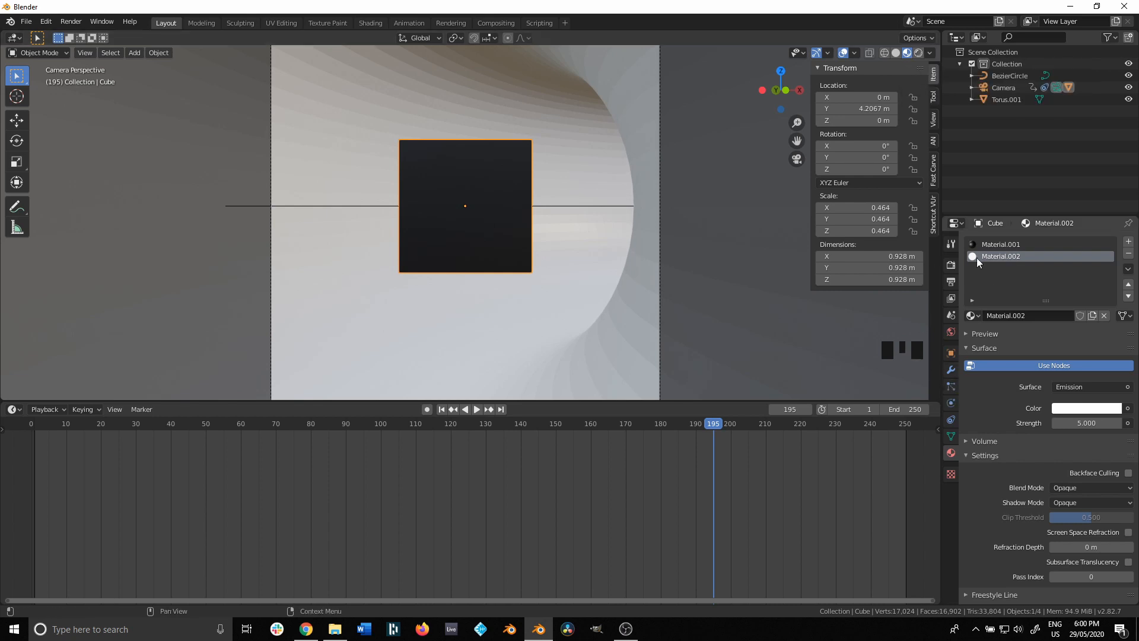
Add a Wireframe modifier to the cube
{"action": "left_click", "coordinate": [952, 371]}
{"action": "left_click", "coordinate": [1023, 240]}
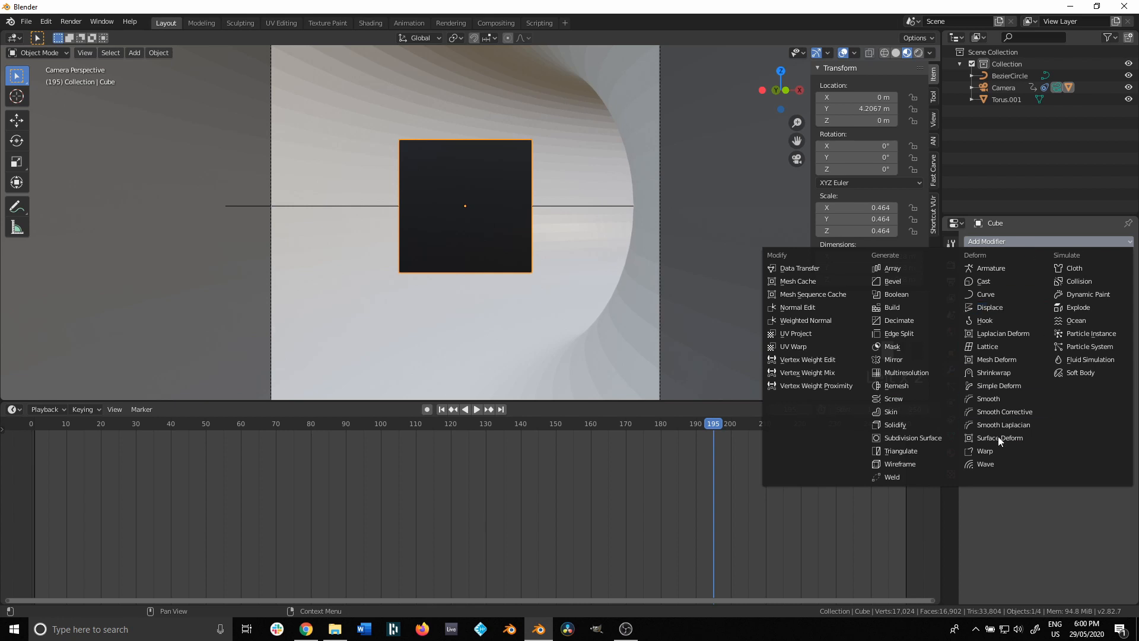
{"action": "left_click", "coordinate": [906, 462]}
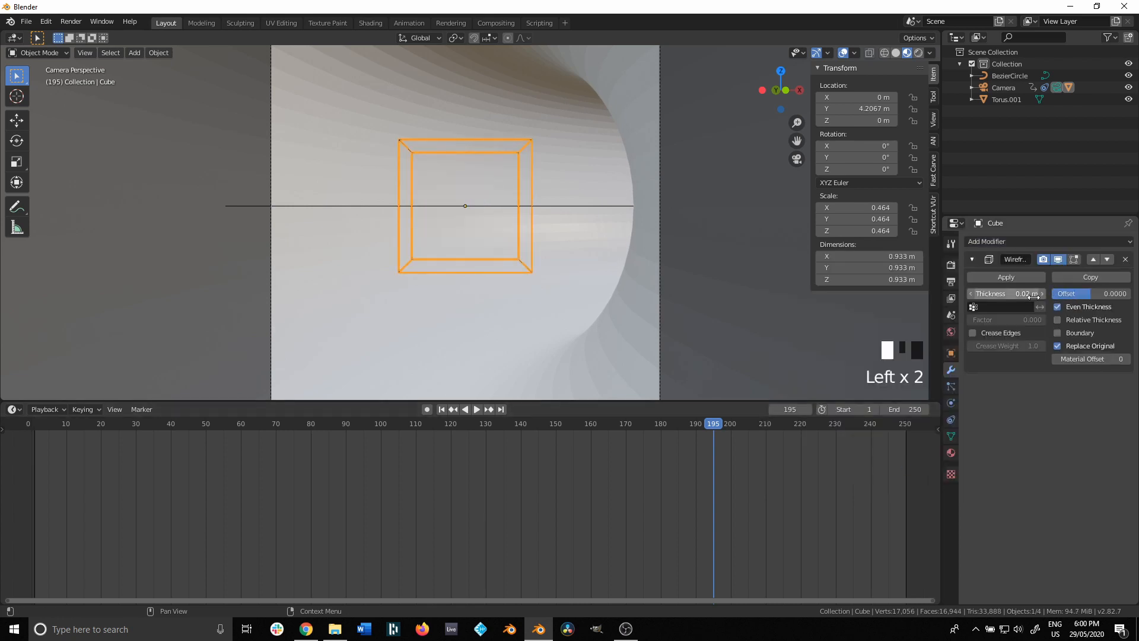
Turn off Replace Original and set Material Offset to 1 in the cube's Wireframe modifier, and check it in Rendered shading
{"action": "left_click", "coordinate": [1057, 346]}
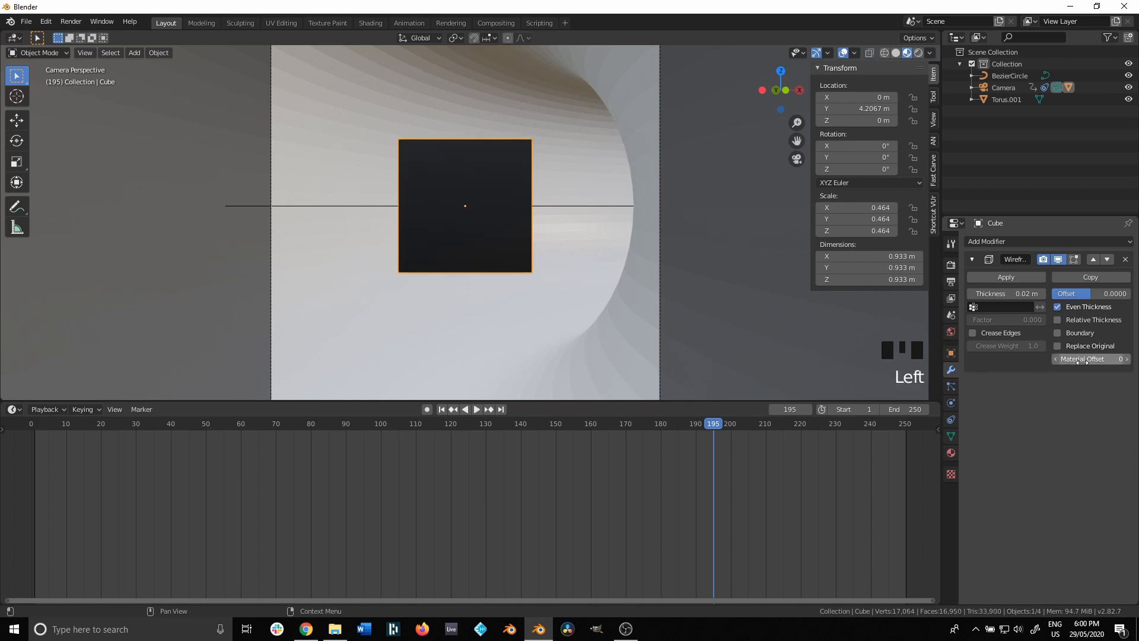
{"action": "left_click", "coordinate": [1119, 359]}
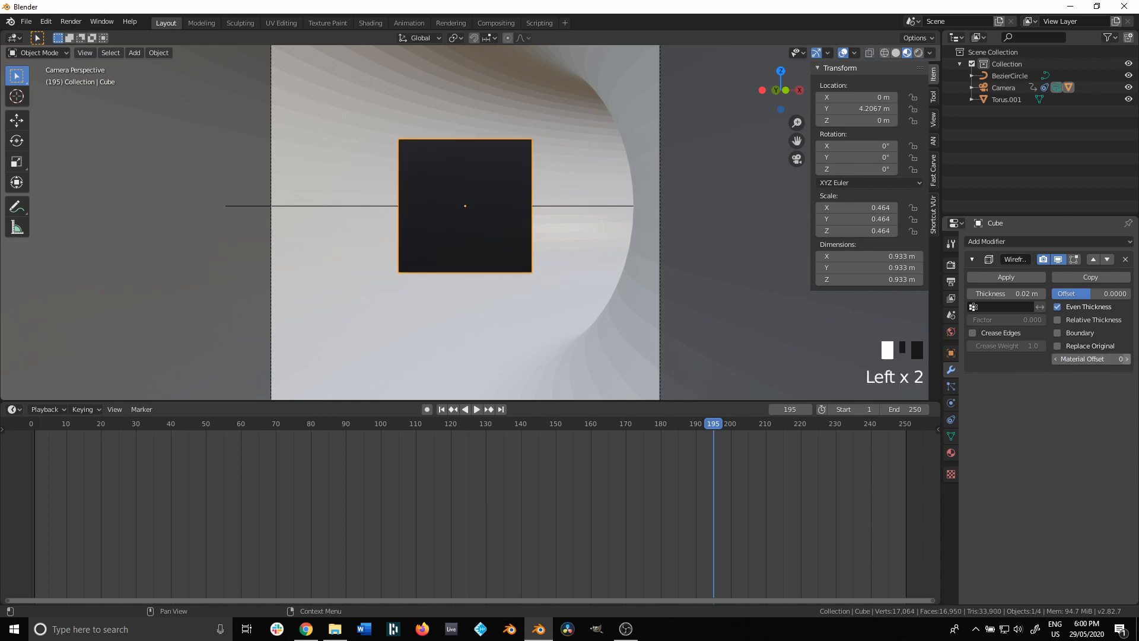
{"action": "left_click", "coordinate": [918, 53]}
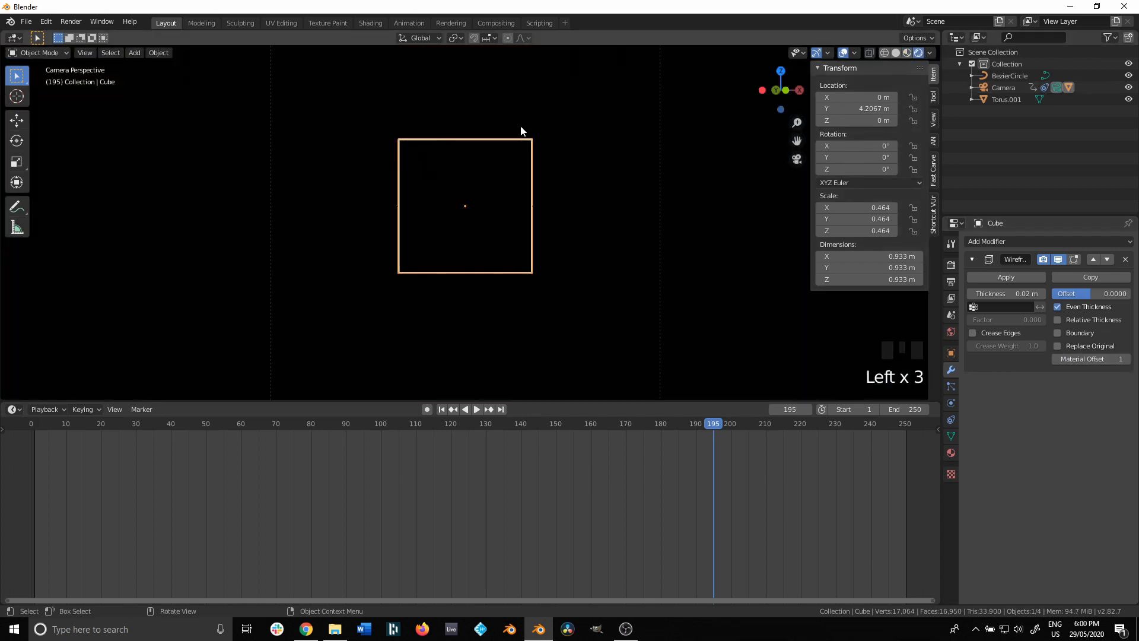
{"action": "middle_click_drag", "start_coordinate": [478, 227], "coordinate": [442, 49]}
{"action": "scroll", "coordinate": [394, 69], "scroll_direction": "up", "scroll_amount": 7}
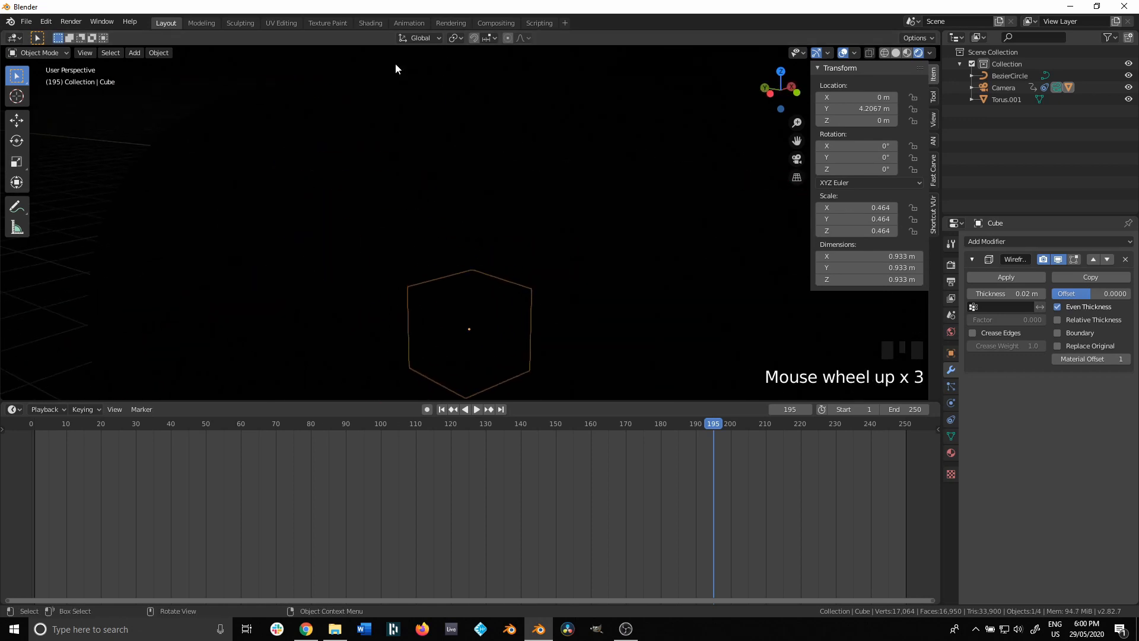
{"action": "middle_click_drag", "start_coordinate": [436, 290], "coordinate": [397, 190], "text": "shift"}
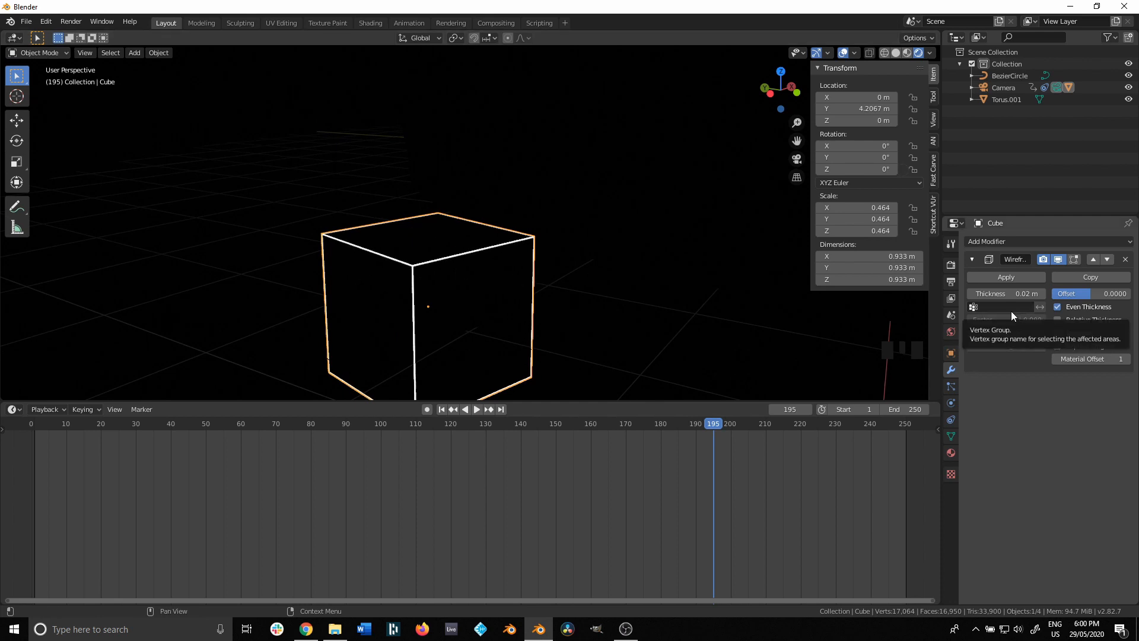
Enable Bloom in the Eevee render settings and test-render the current frame through the camera
{"action": "left_click", "coordinate": [951, 265]}
{"action": "left_click", "coordinate": [977, 335]}
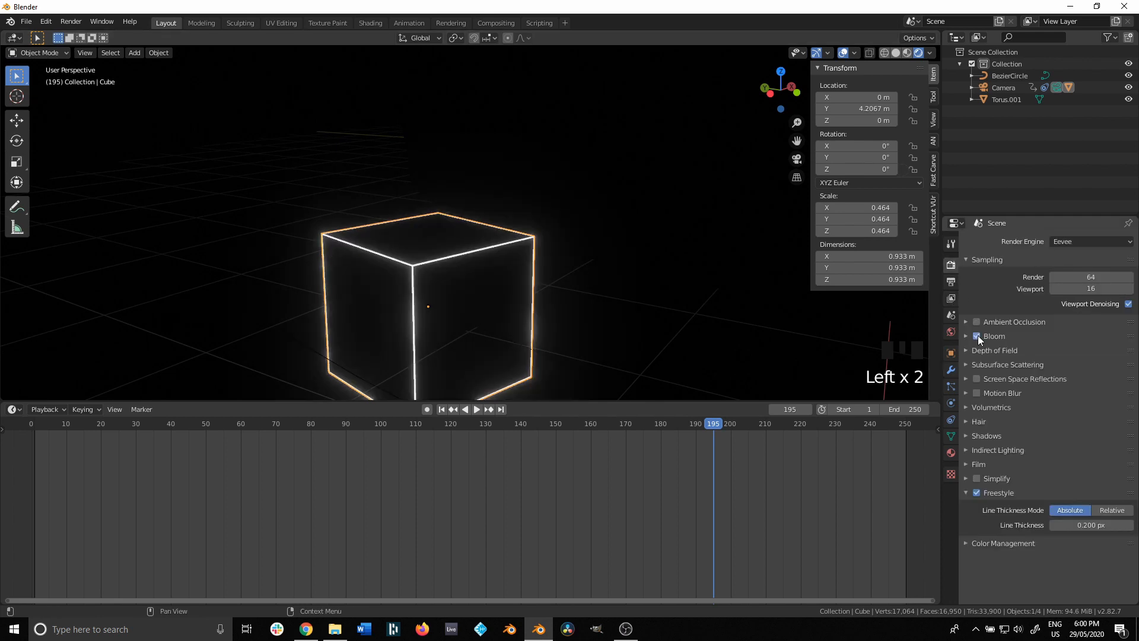
{"action": "key", "text": "KP_0"}
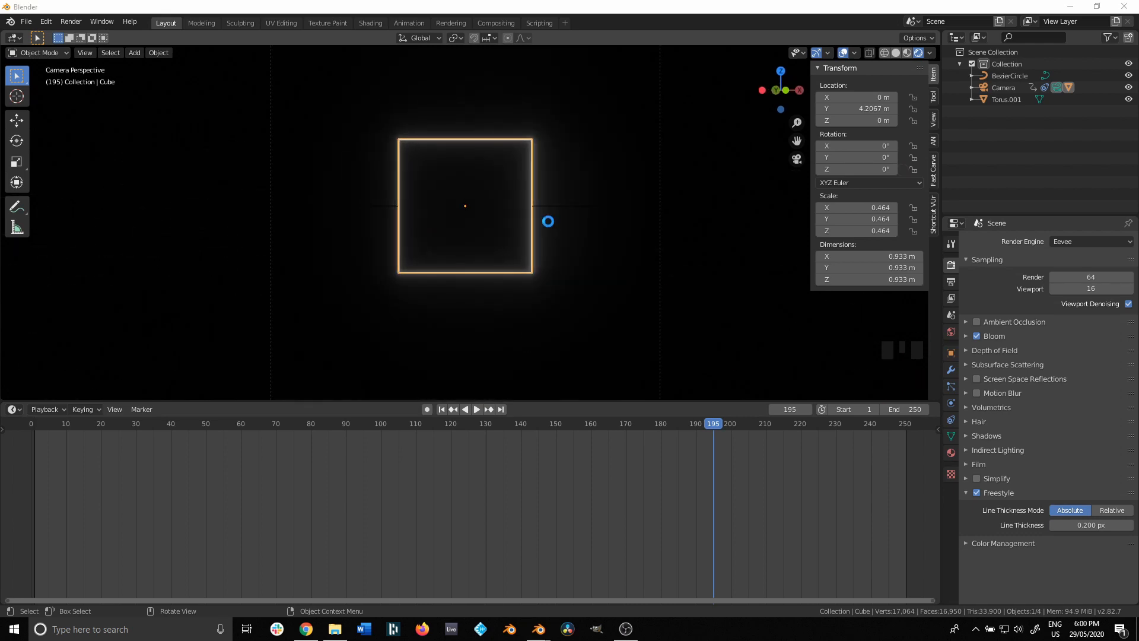
{"action": "key", "text": "F12"}
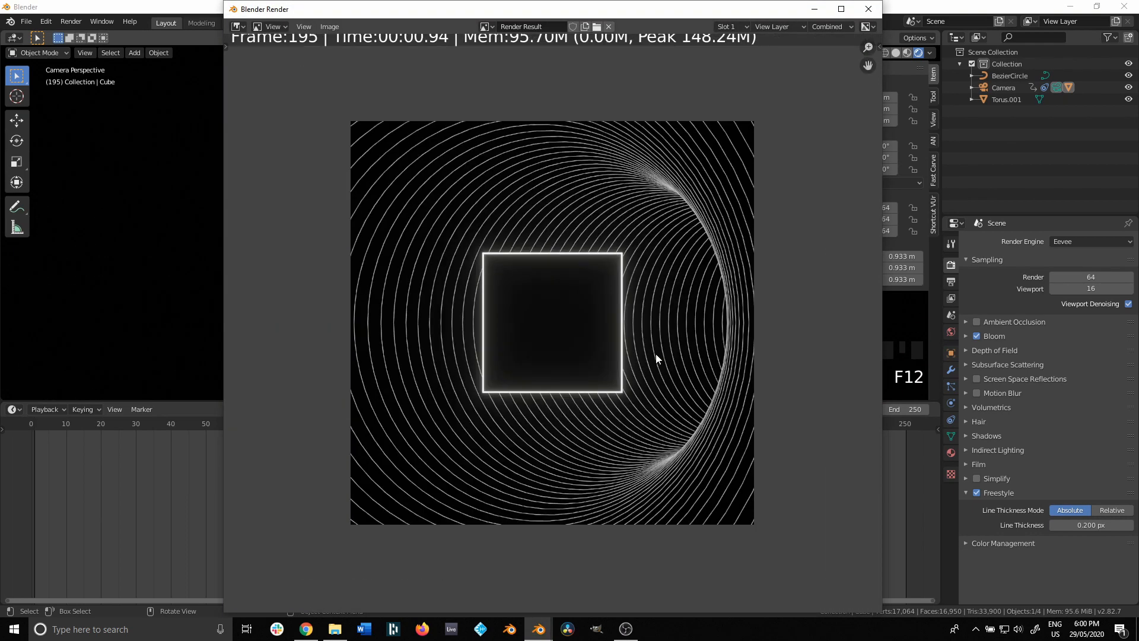
{"action": "scroll", "coordinate": [614, 347], "scroll_direction": "up", "scroll_amount": 1}
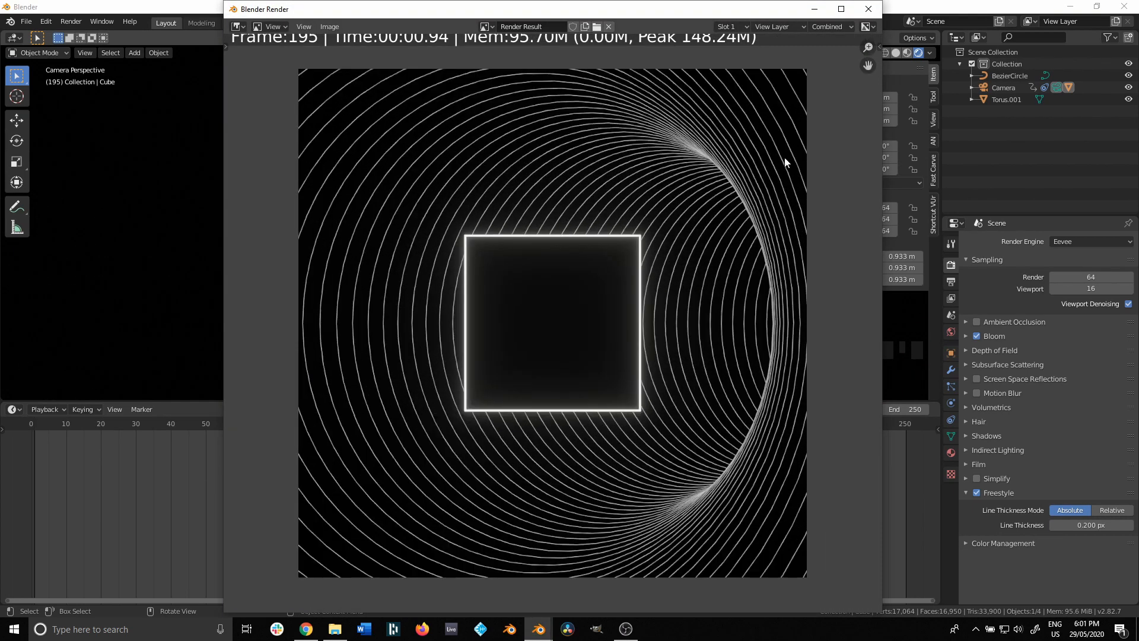
{"action": "left_click", "coordinate": [868, 8]}
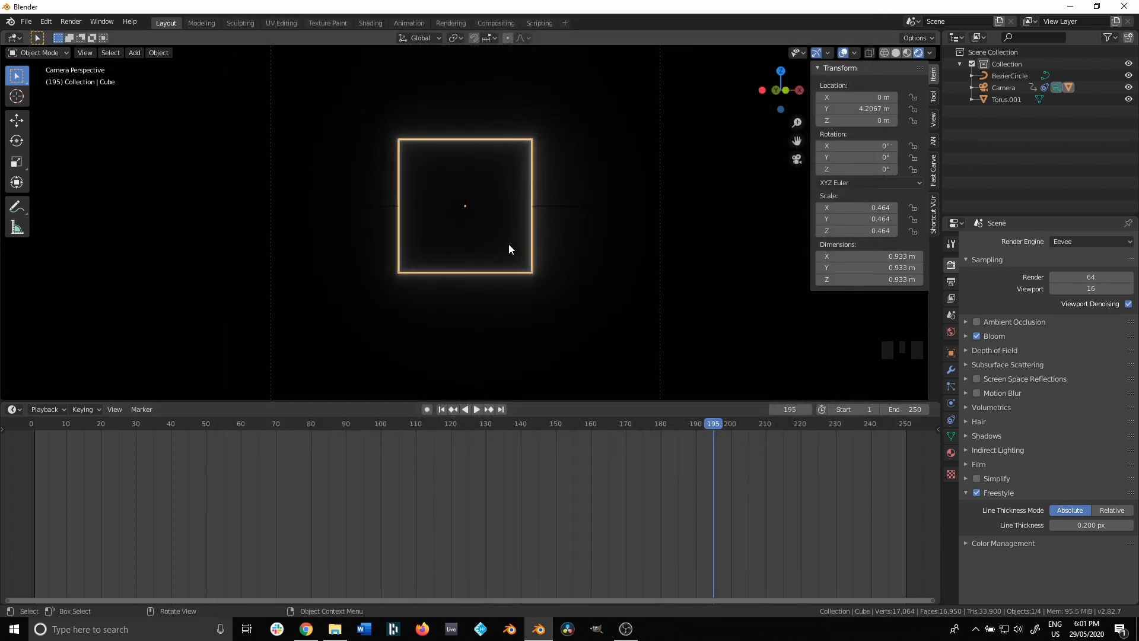
Return the viewport to Material Preview shading and add a Displace modifier to the torus
{"action": "left_click", "coordinate": [907, 52]}
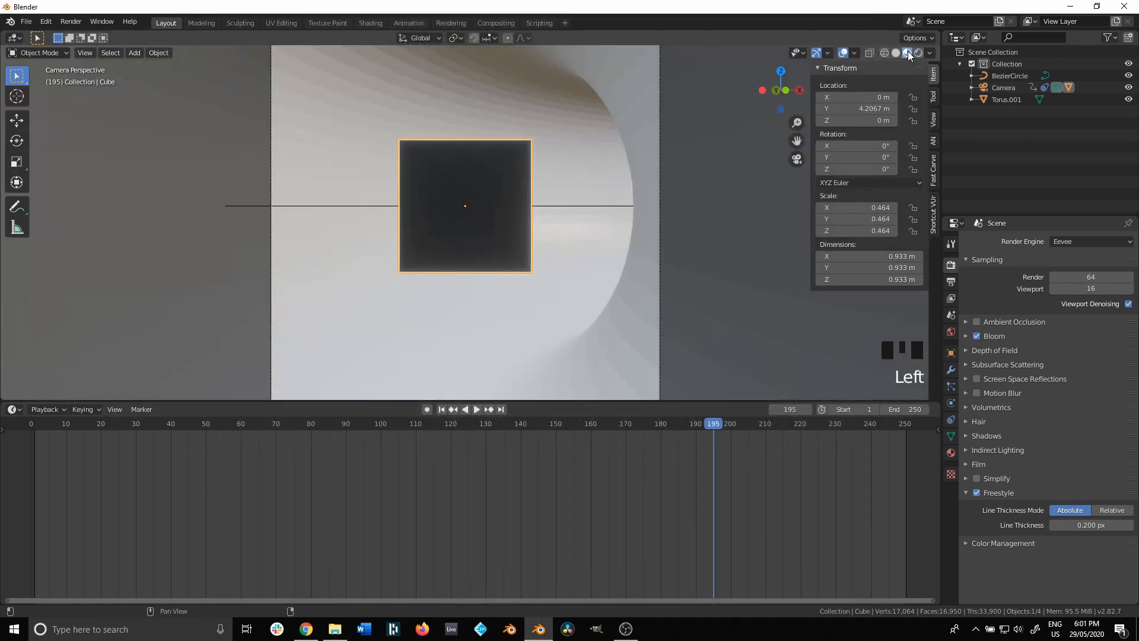
{"action": "middle_click_drag", "start_coordinate": [471, 325], "coordinate": [687, 324], "text": "shift"}
{"action": "left_click", "coordinate": [598, 380]}
{"action": "scroll", "coordinate": [633, 373], "scroll_direction": "down", "scroll_amount": 3}
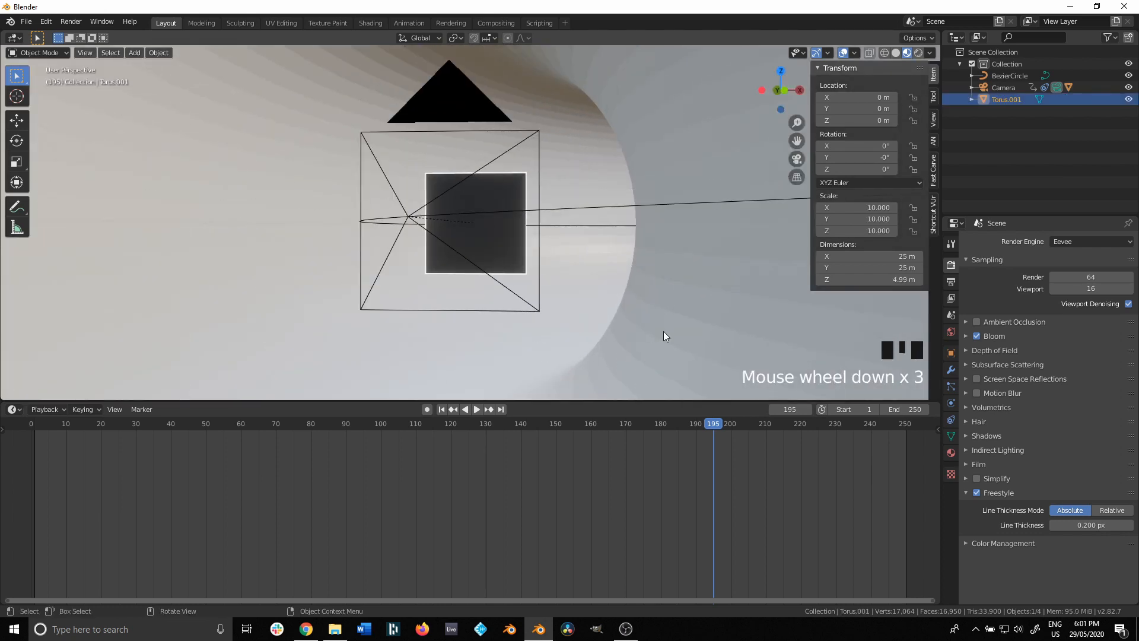
{"action": "left_click", "coordinate": [951, 369]}
{"action": "left_click", "coordinate": [1020, 242]}
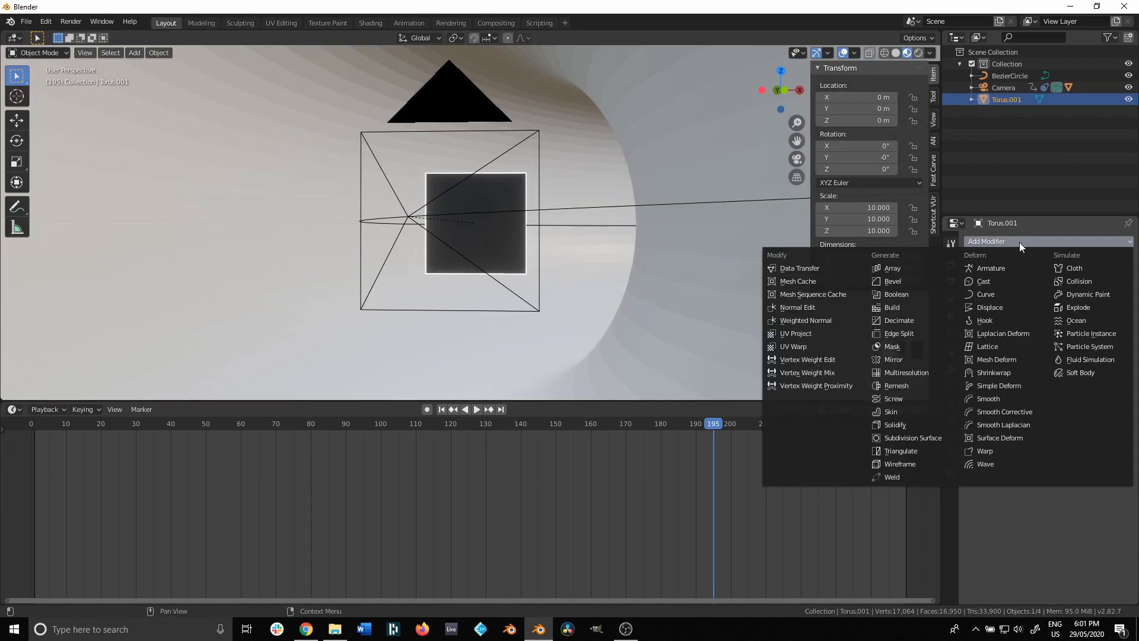
{"action": "left_click", "coordinate": [979, 308]}
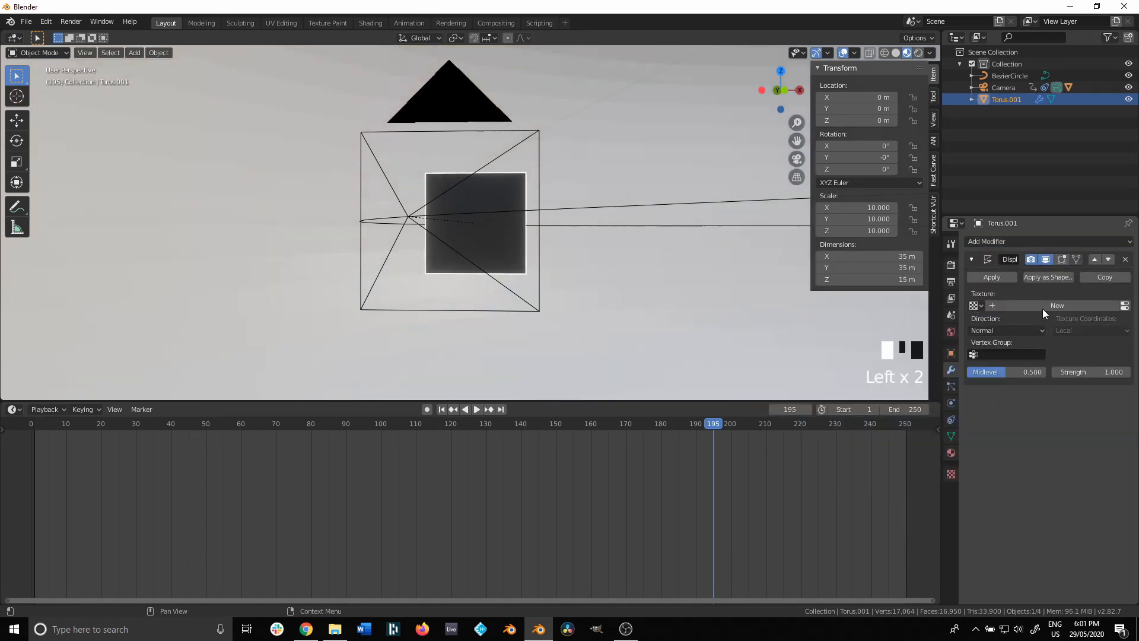
Give the torus's Displace modifier a new Clouds texture and view it through the camera
{"action": "left_click", "coordinate": [1069, 306]}
{"action": "left_click", "coordinate": [1125, 305]}
{"action": "left_click", "coordinate": [1033, 278]}
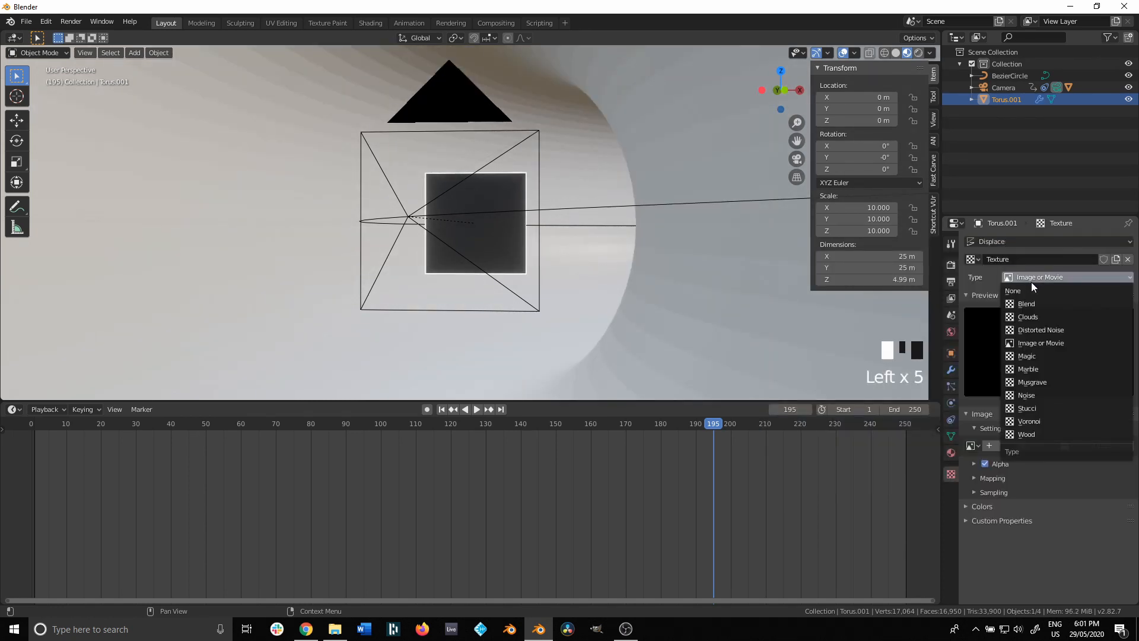
{"action": "left_click", "coordinate": [1031, 316]}
{"action": "scroll", "coordinate": [668, 294], "scroll_direction": "down", "scroll_amount": 5}
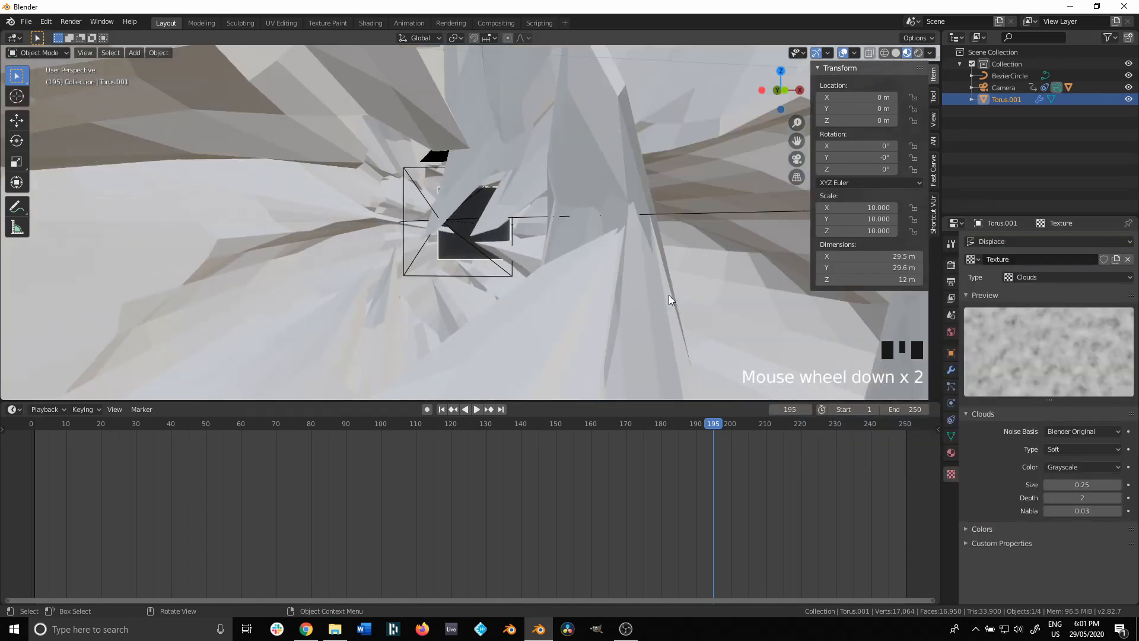
{"action": "scroll", "coordinate": [624, 284], "scroll_direction": "down", "scroll_amount": 3}
{"action": "key", "text": "KP_0"}
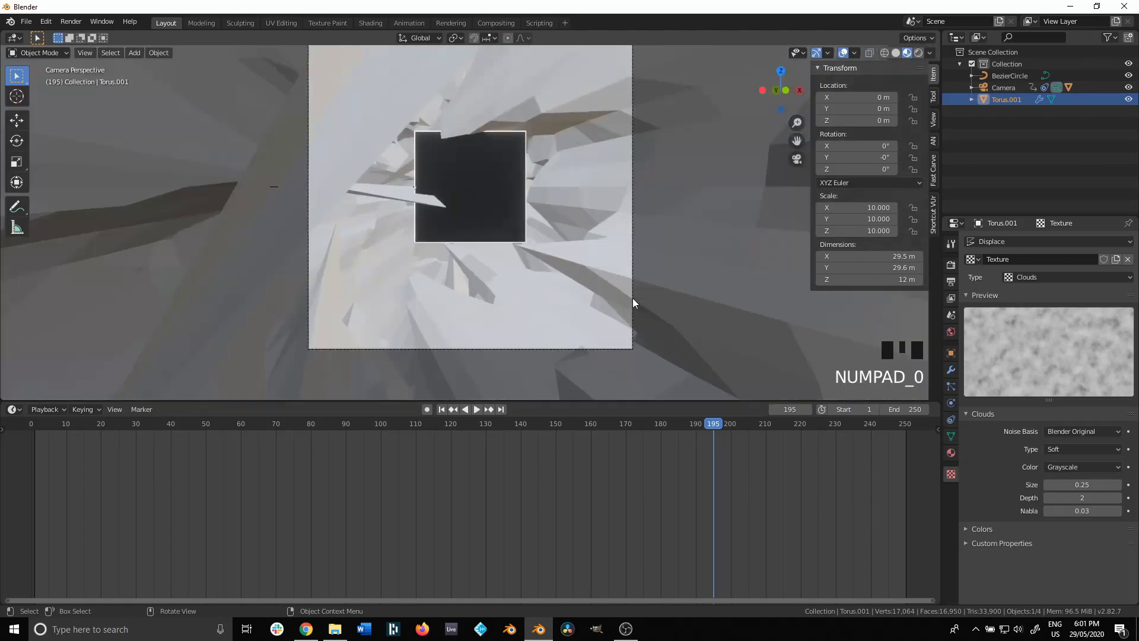
Set the Clouds texture's Depth to 5 and Size to 1
{"action": "left_click", "coordinate": [1098, 497]}
{"action": "type", "text": "5"}
{"action": "key", "text": "Return"}
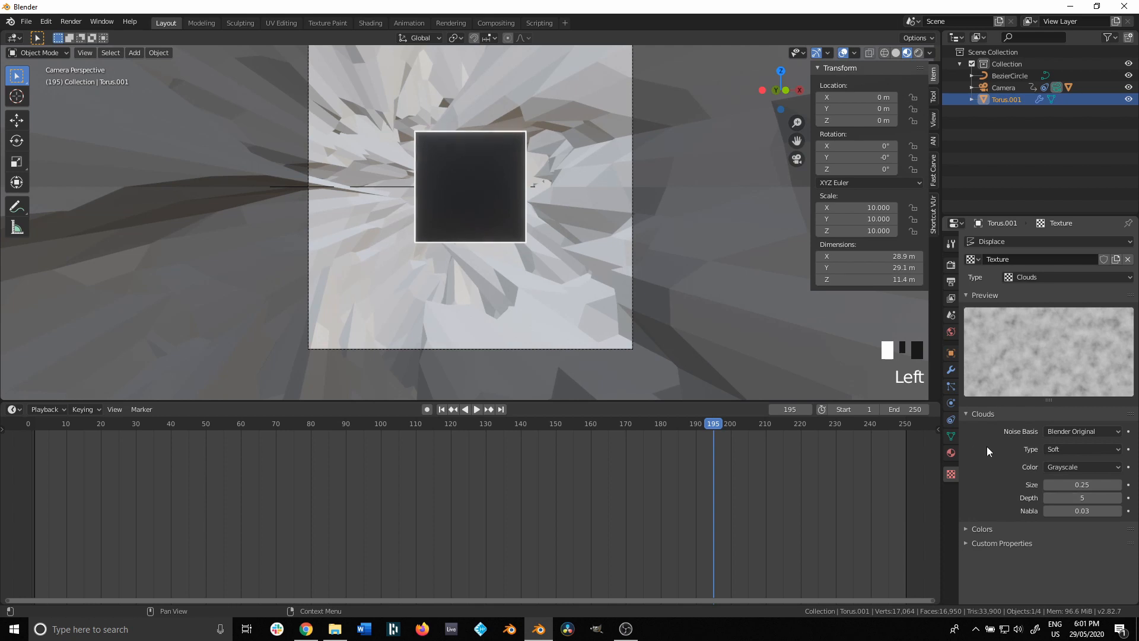
{"action": "left_click_drag", "start_coordinate": [1066, 484], "coordinate": [1083, 484]}
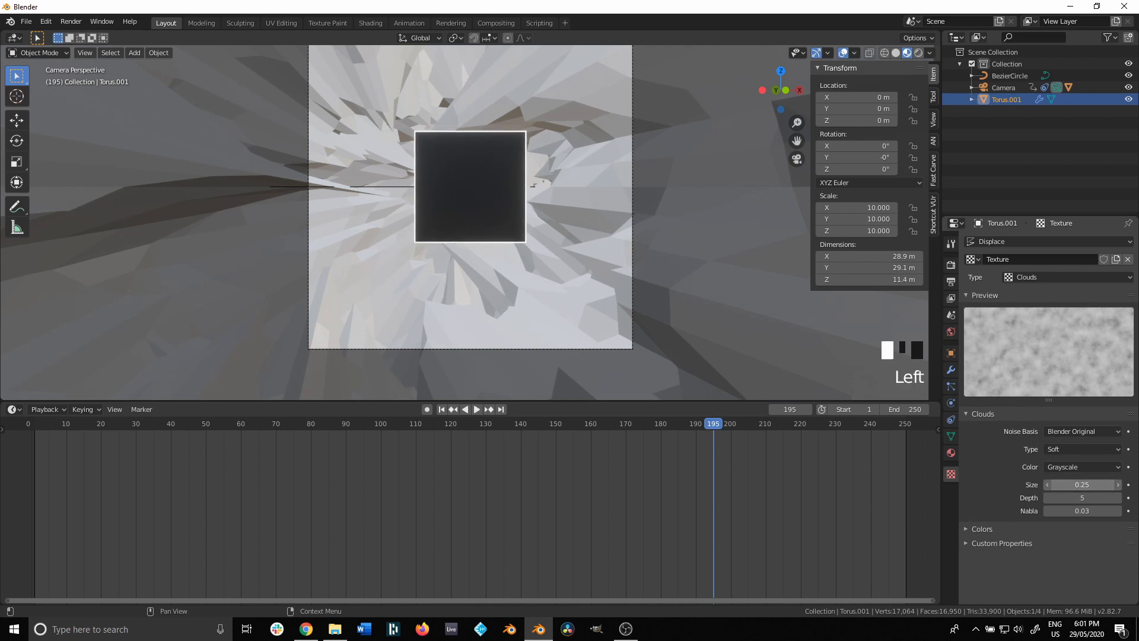
{"action": "left_click", "coordinate": [1083, 483]}
{"action": "type", "text": "1"}
{"action": "key", "text": "Return"}
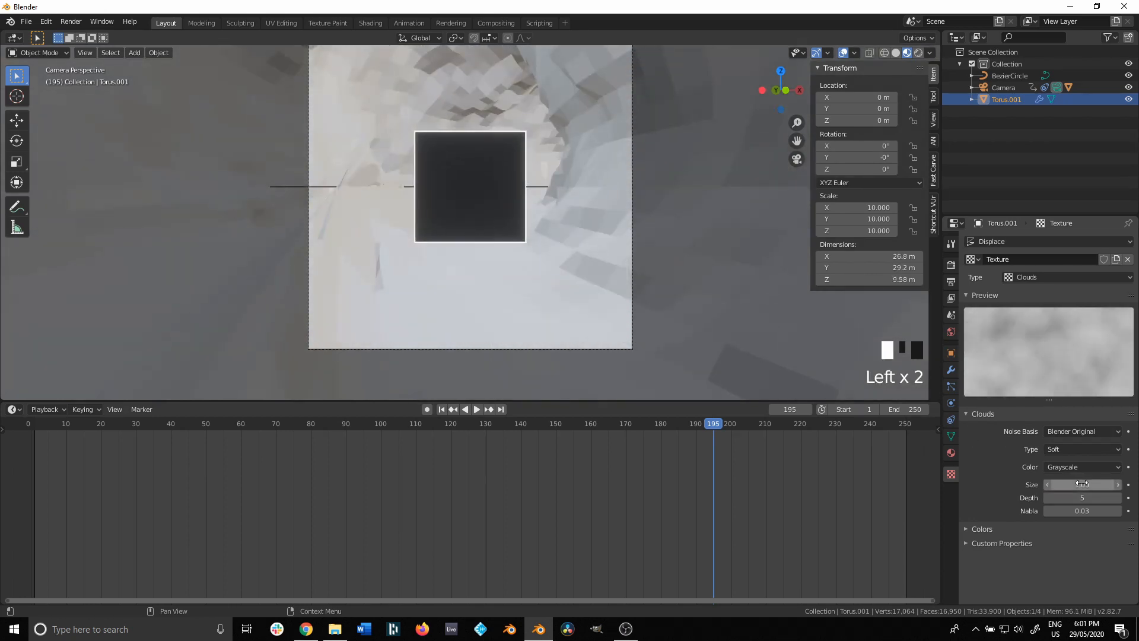
{"action": "scroll", "coordinate": [581, 331], "scroll_direction": "up", "scroll_amount": 1}
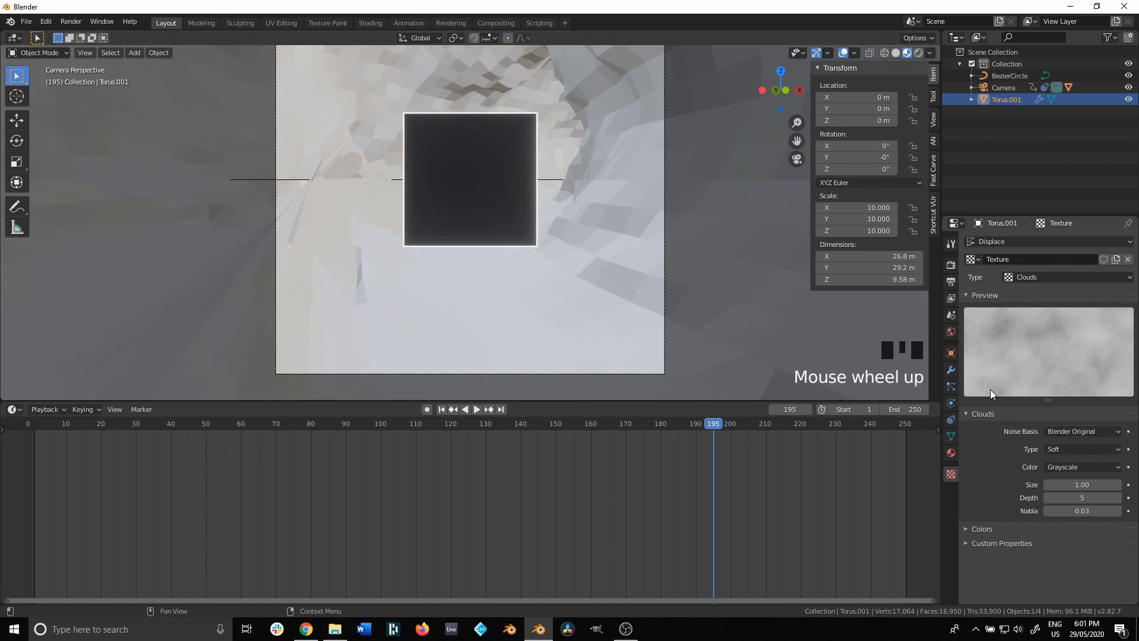
Set the Displace modifier's Strength to 0.1
{"action": "left_click", "coordinate": [951, 370]}
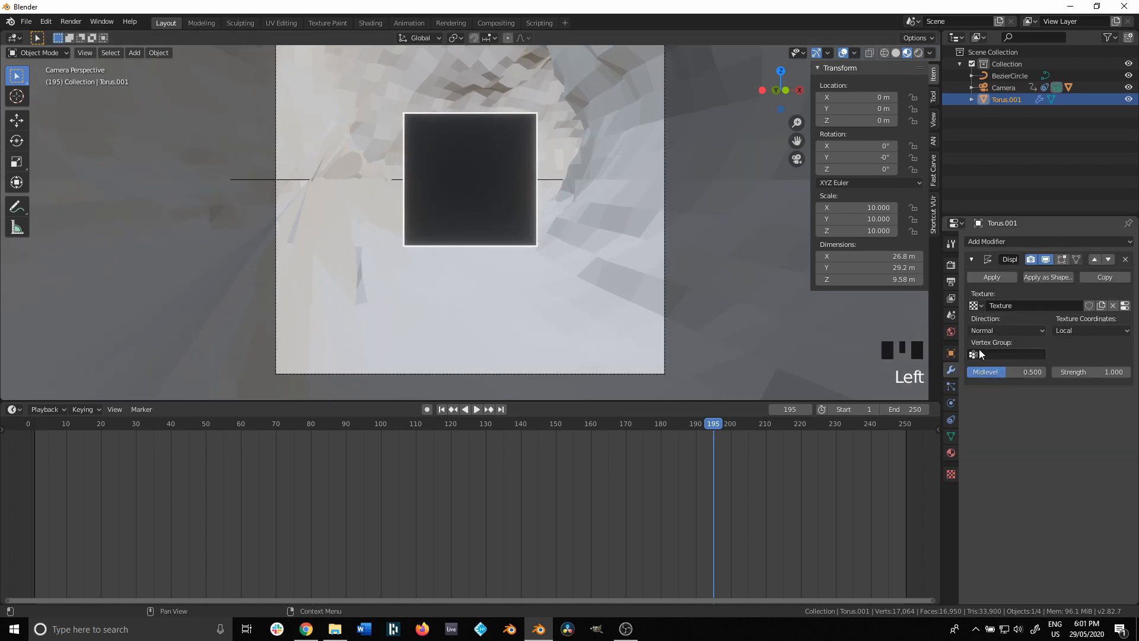
{"action": "double_click", "coordinate": [1113, 371]}
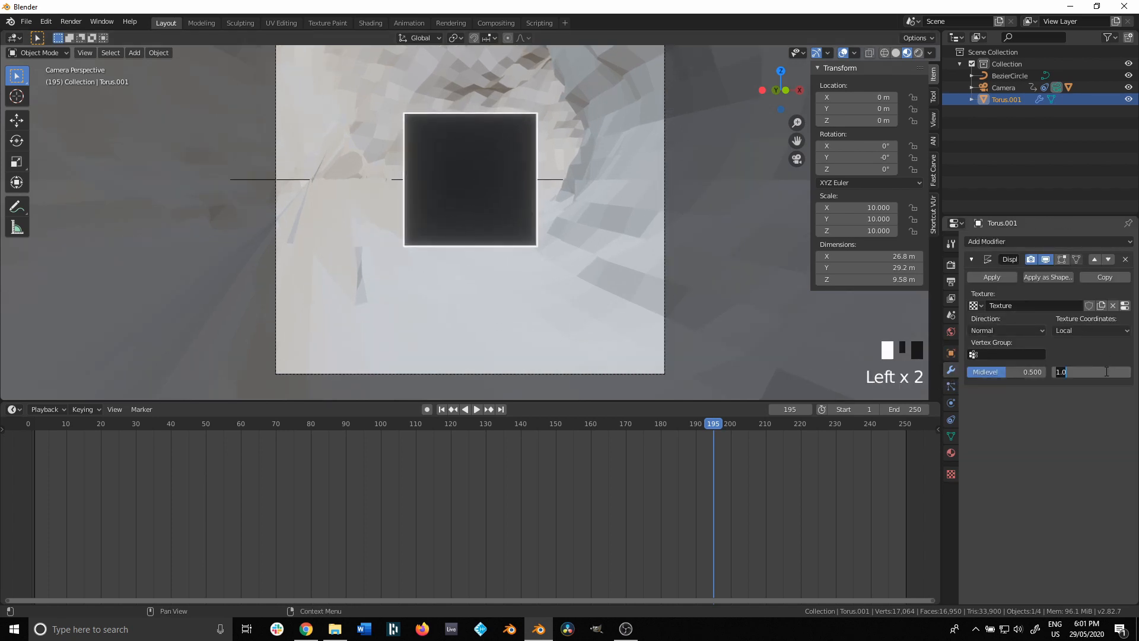
{"action": "type", "text": "0.1"}
{"action": "key", "text": "Return"}
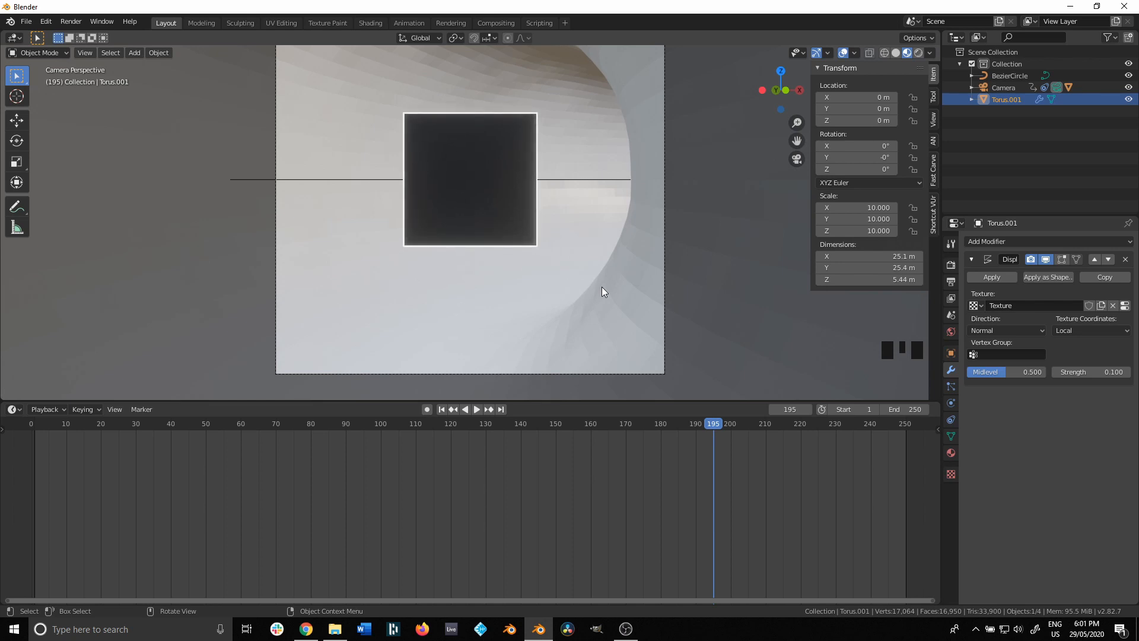
Test-render the current frame and examine how the displacement affects the tunnel's ring lines
{"action": "key", "text": "F12"}
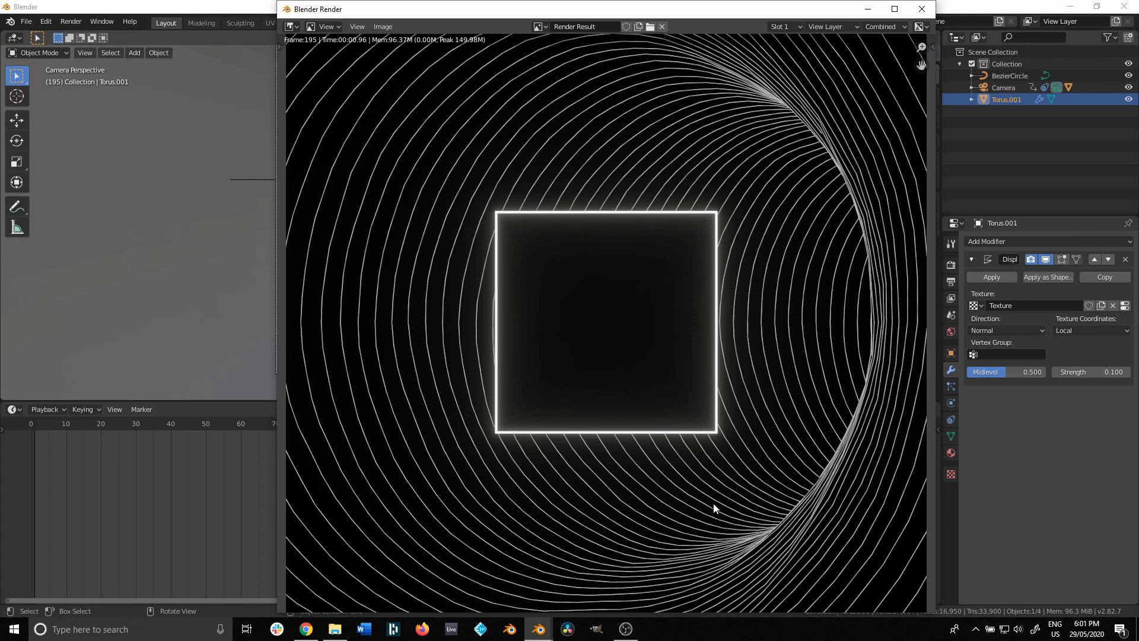
{"action": "scroll", "coordinate": [714, 508], "scroll_direction": "down", "scroll_amount": 2}
{"action": "scroll", "coordinate": [715, 513], "scroll_direction": "up", "scroll_amount": 2}
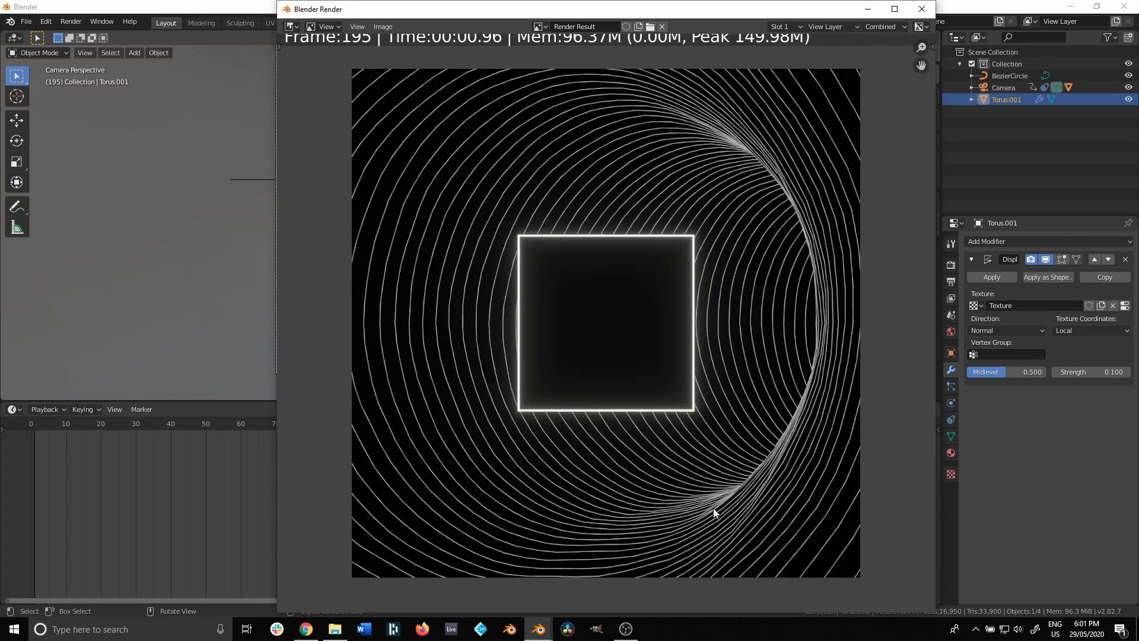
{"action": "scroll", "coordinate": [714, 512], "scroll_direction": "down", "scroll_amount": 1}
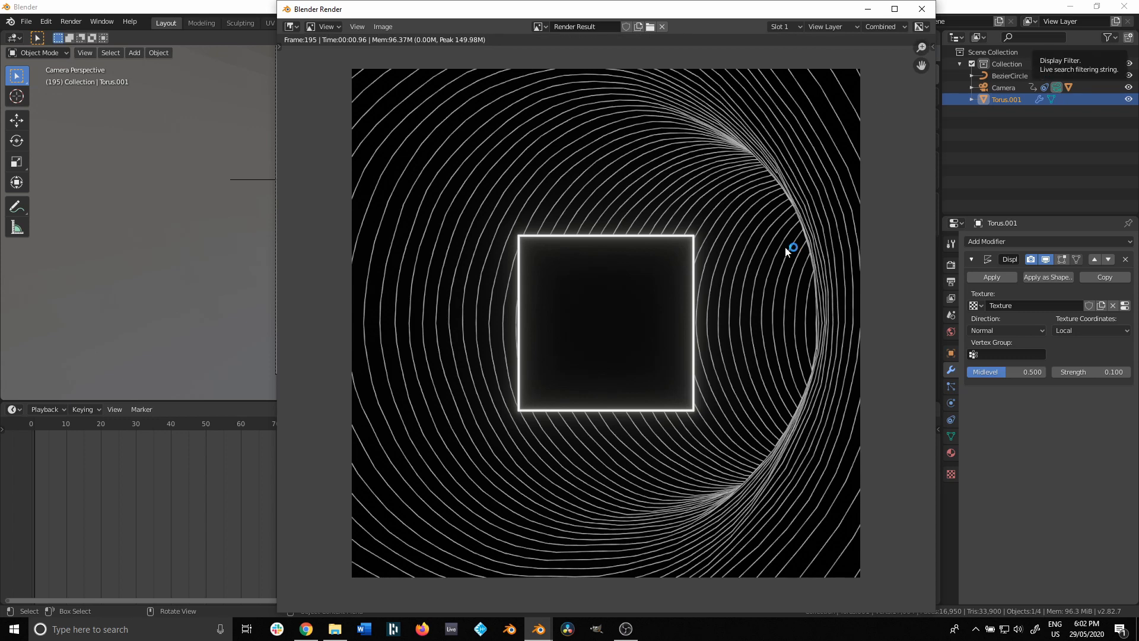
{"action": "left_click", "coordinate": [921, 8]}
Add a Subdivision Surface modifier to the torus, place it above the Displace modifier, and test-render the frame
{"action": "left_click", "coordinate": [991, 238]}
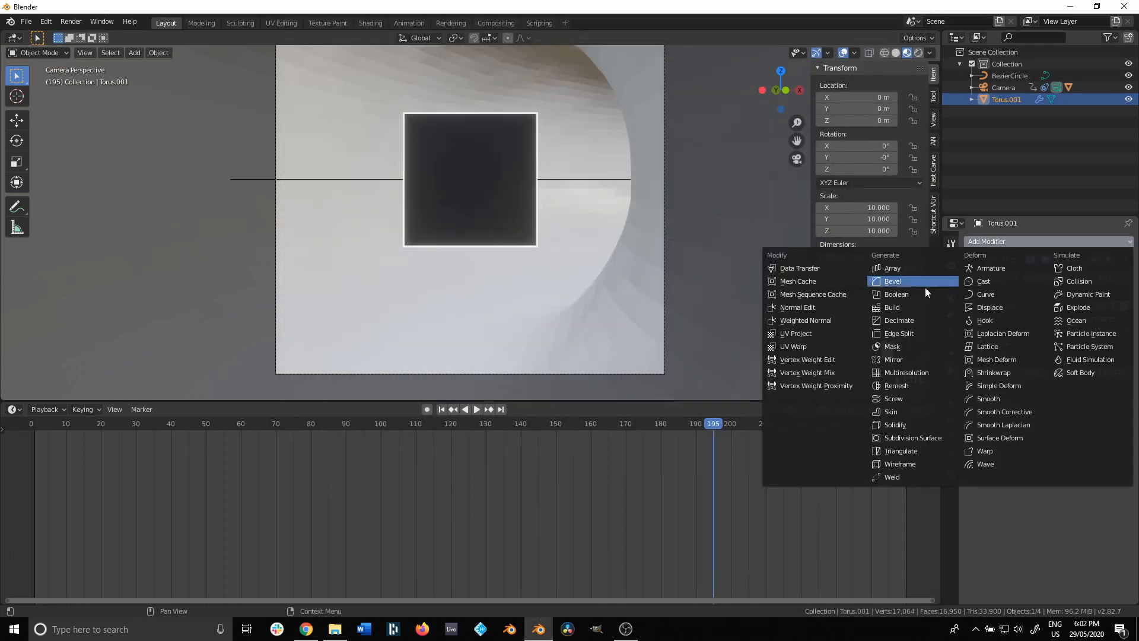
{"action": "left_click", "coordinate": [898, 439]}
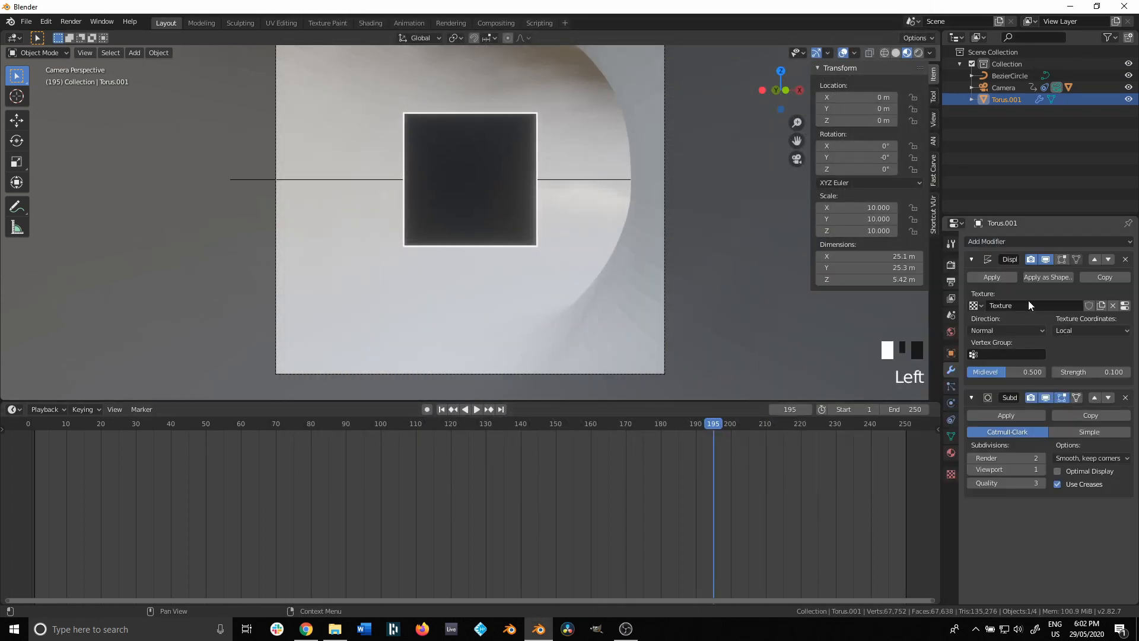
{"action": "left_click", "coordinate": [1095, 397]}
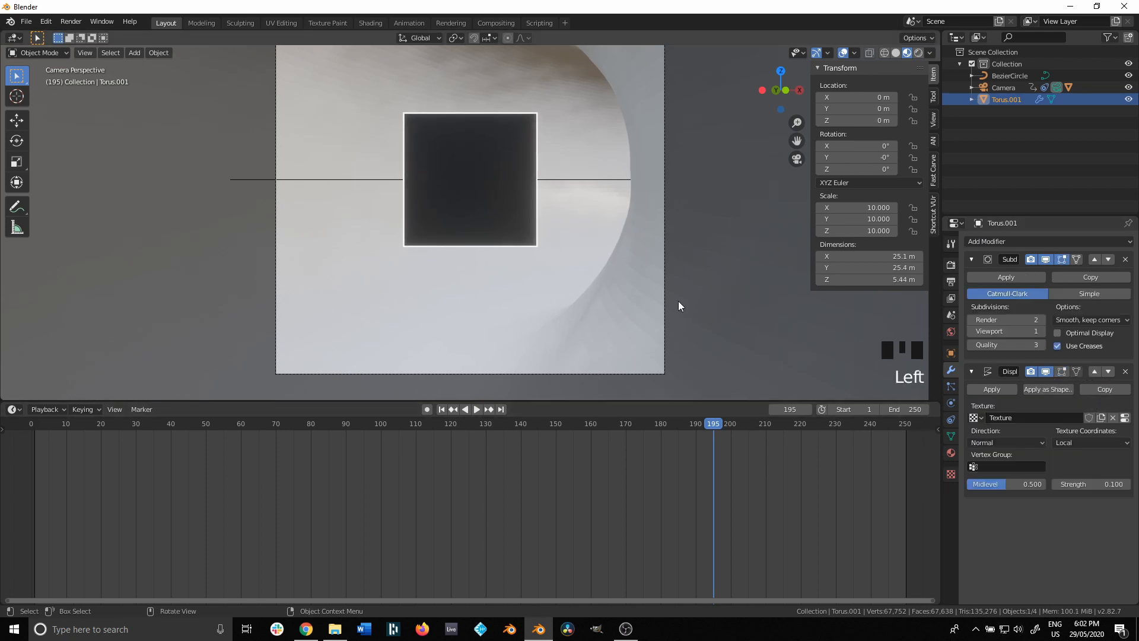
{"action": "key", "text": "F12"}
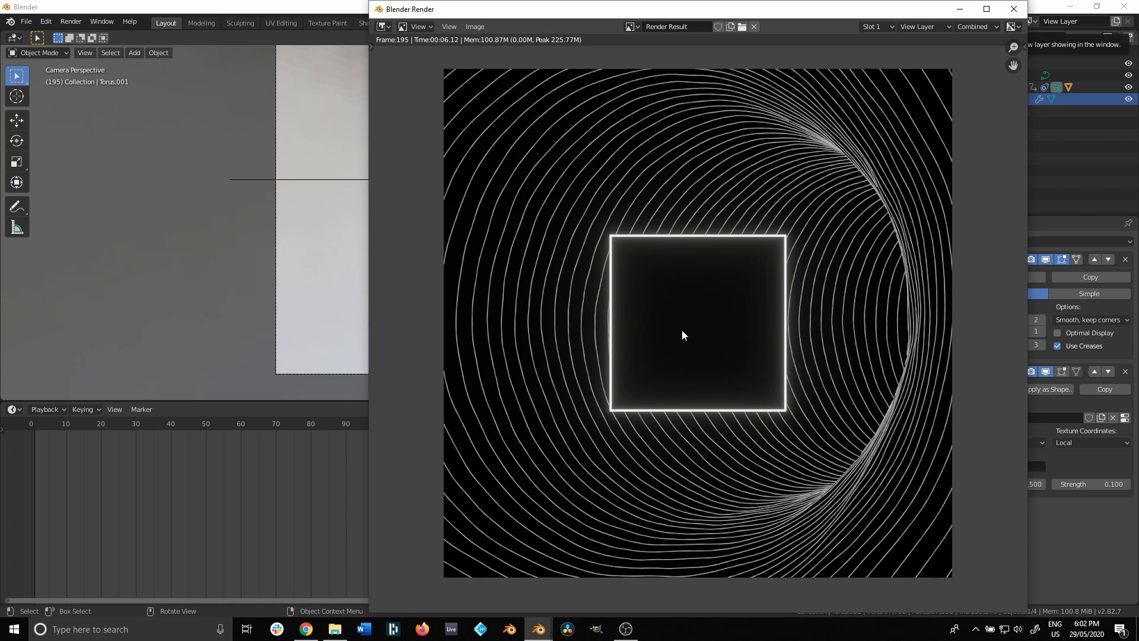
{"action": "left_click", "coordinate": [1014, 9]}
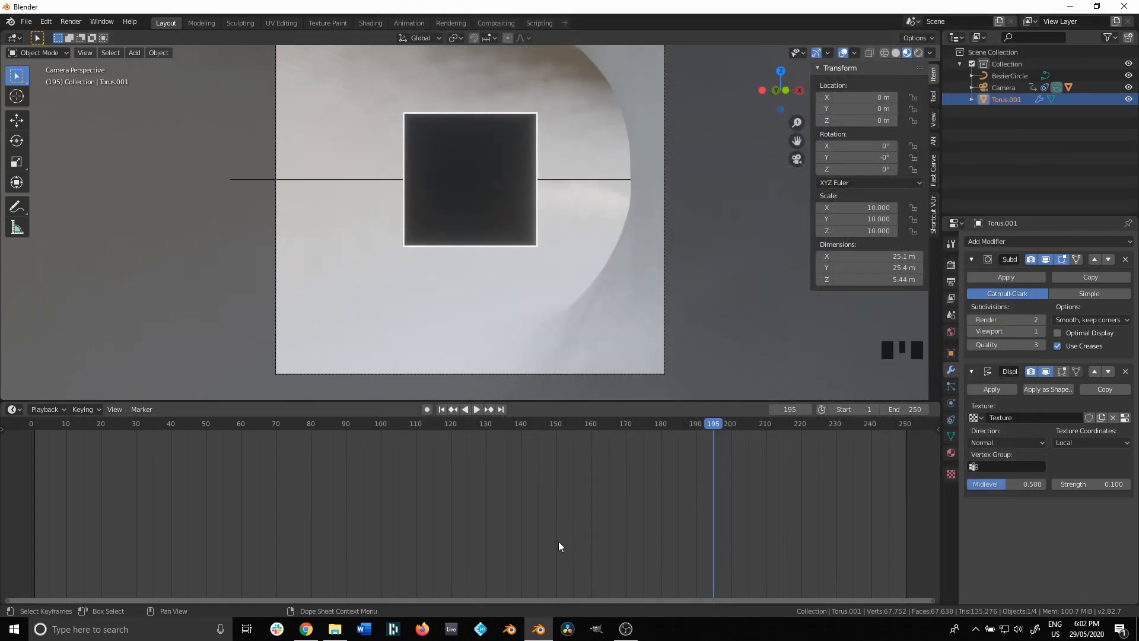
Insert location keyframes for the torus at frame 1
{"action": "key", "text": "shift+Left"}
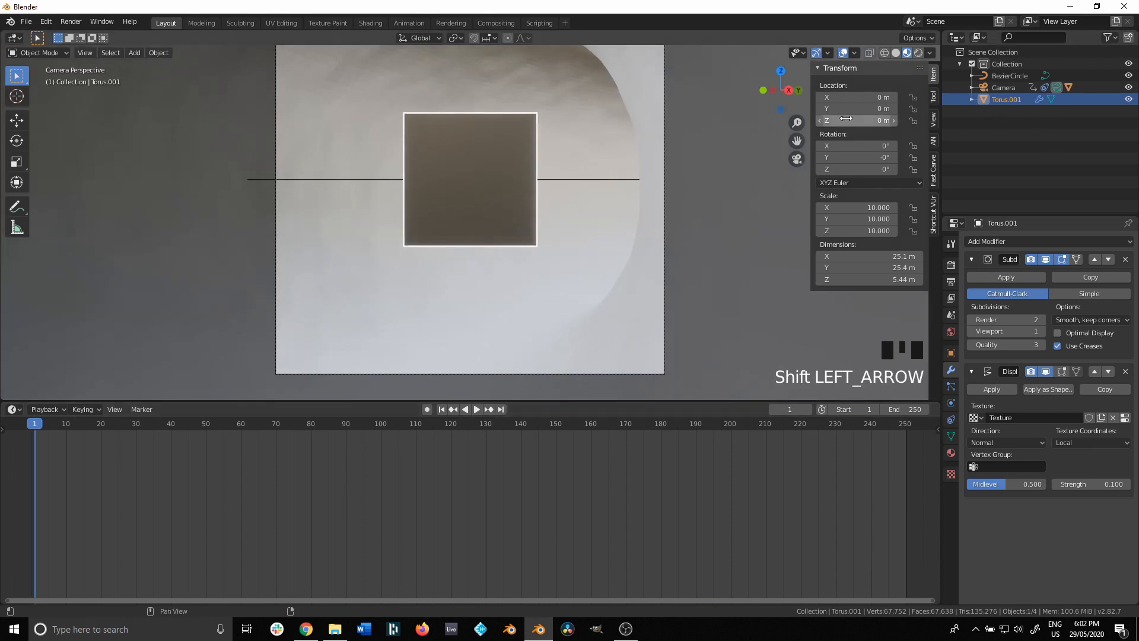
{"action": "right_click", "coordinate": [857, 97]}
{"action": "left_click", "coordinate": [858, 97]}
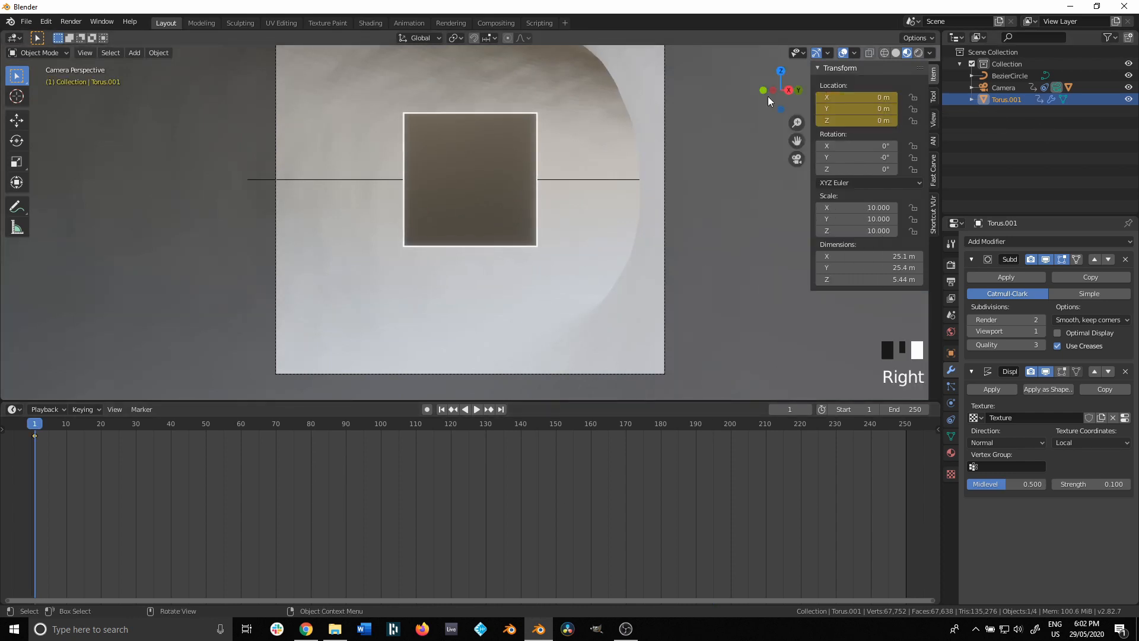
Switch the timeline area to the Graph Editor, preview the cube's animation and return to frame 1
{"action": "left_click", "coordinate": [13, 409]}
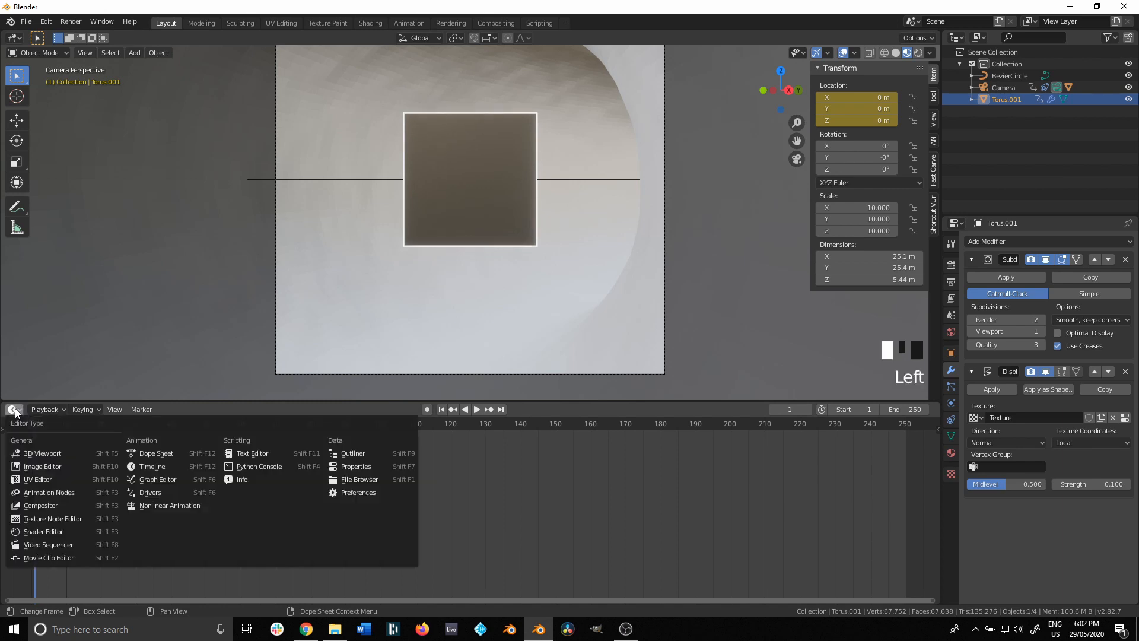
{"action": "left_click", "coordinate": [13, 409]}
{"action": "left_click", "coordinate": [145, 478]}
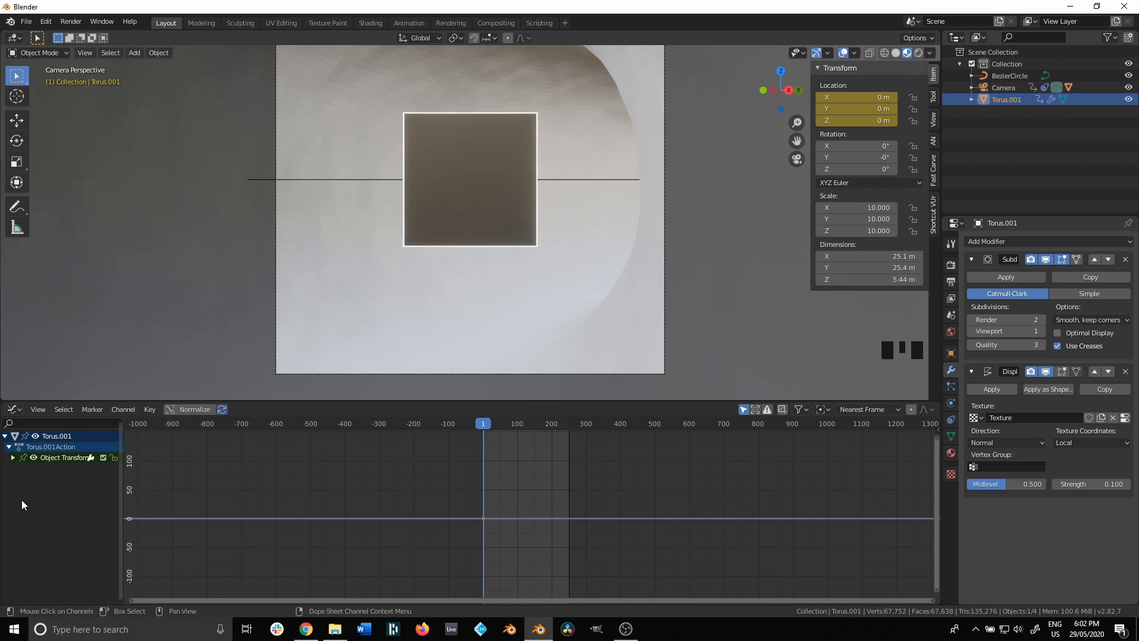
{"action": "key", "text": "space"}
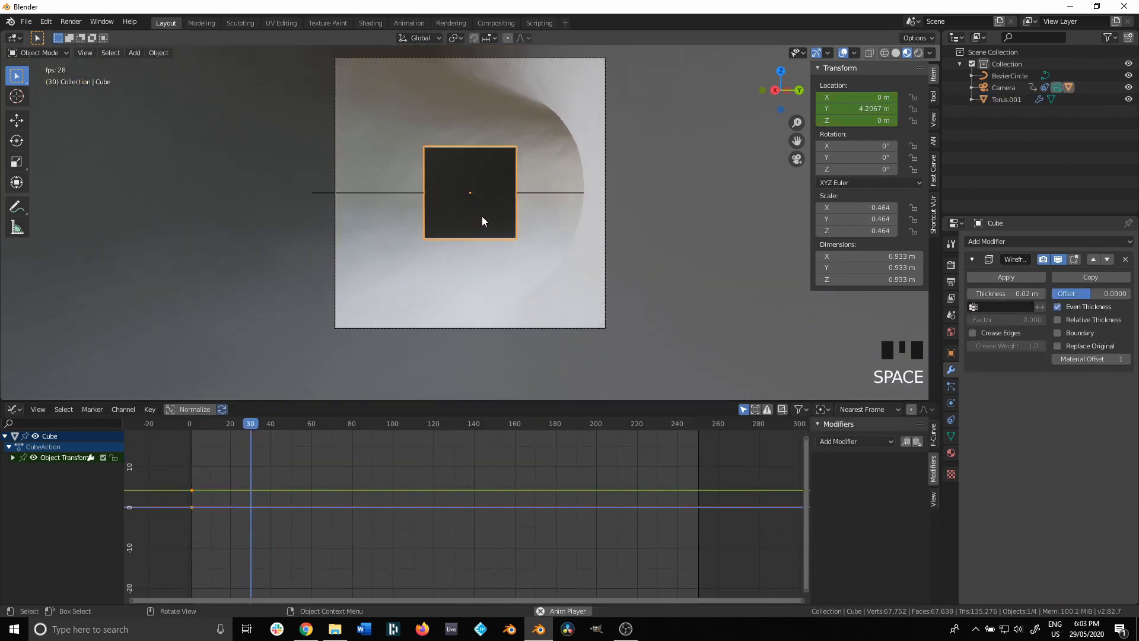
{"action": "key", "text": "space"}
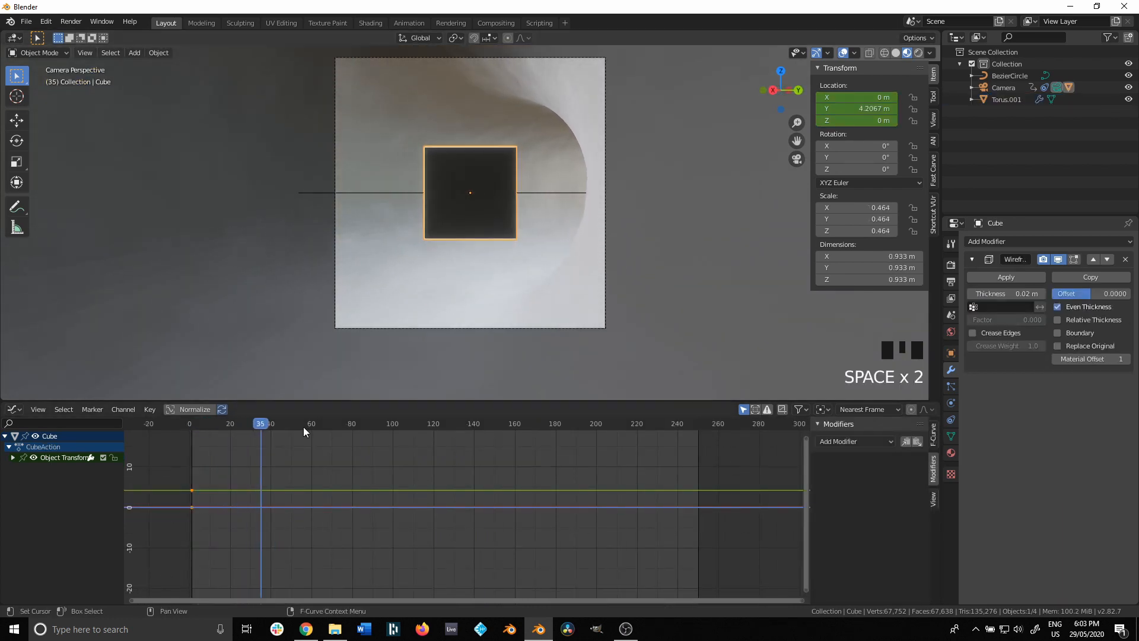
{"action": "key", "text": "shift+Left"}
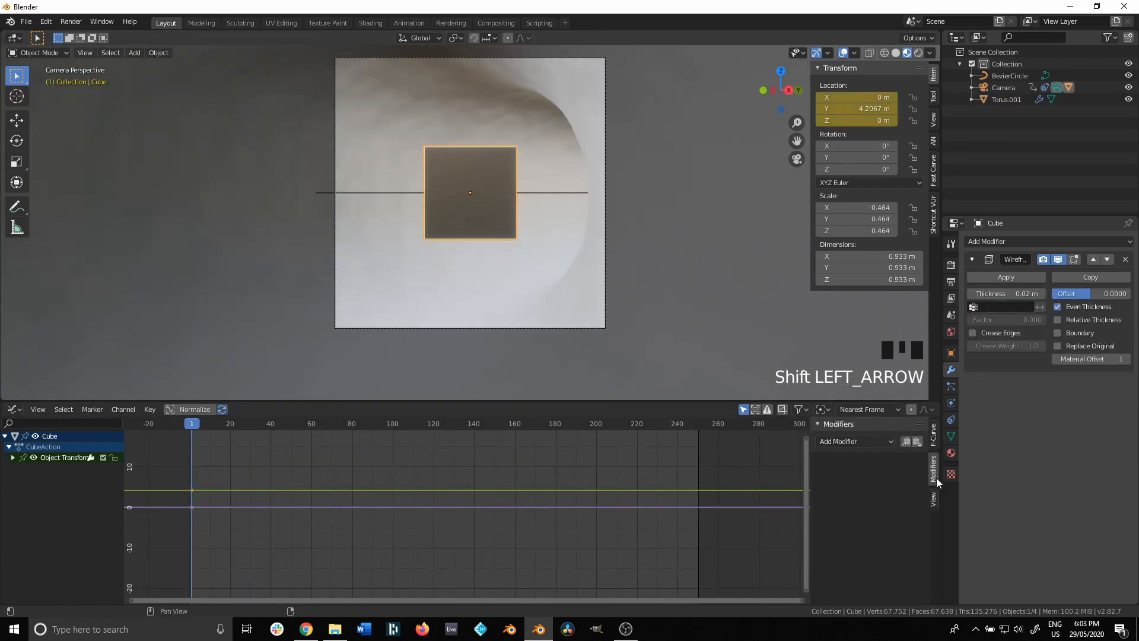
Add a Noise modifier to the cube's X Location curve and play the animation to preview the shake
{"action": "left_click", "coordinate": [13, 459]}
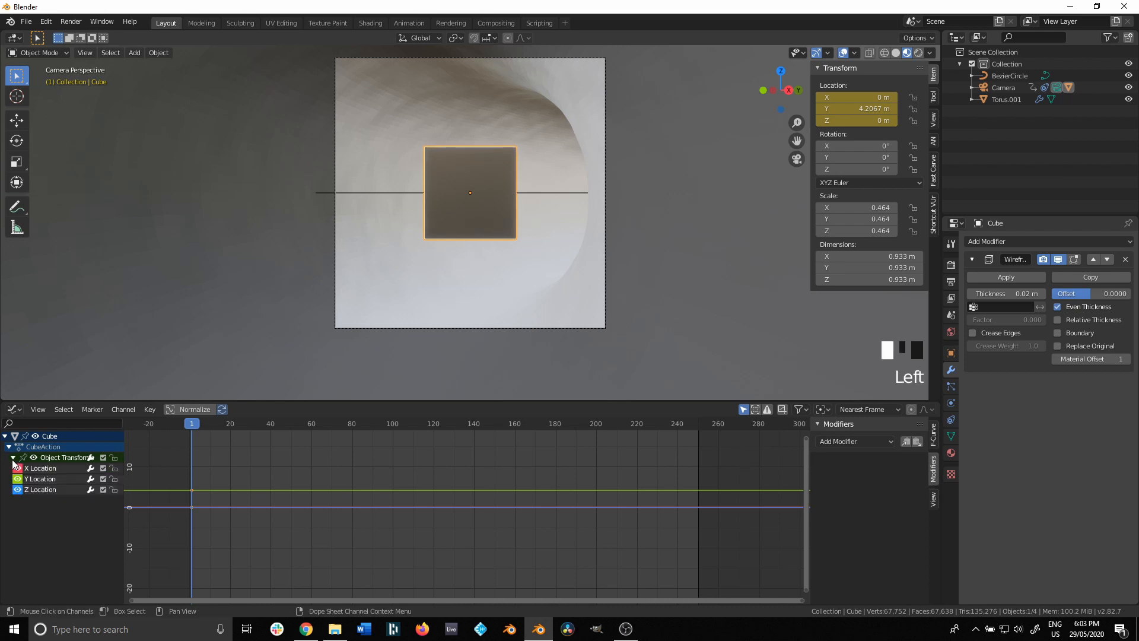
{"action": "left_click", "coordinate": [46, 471]}
{"action": "left_click", "coordinate": [849, 442]}
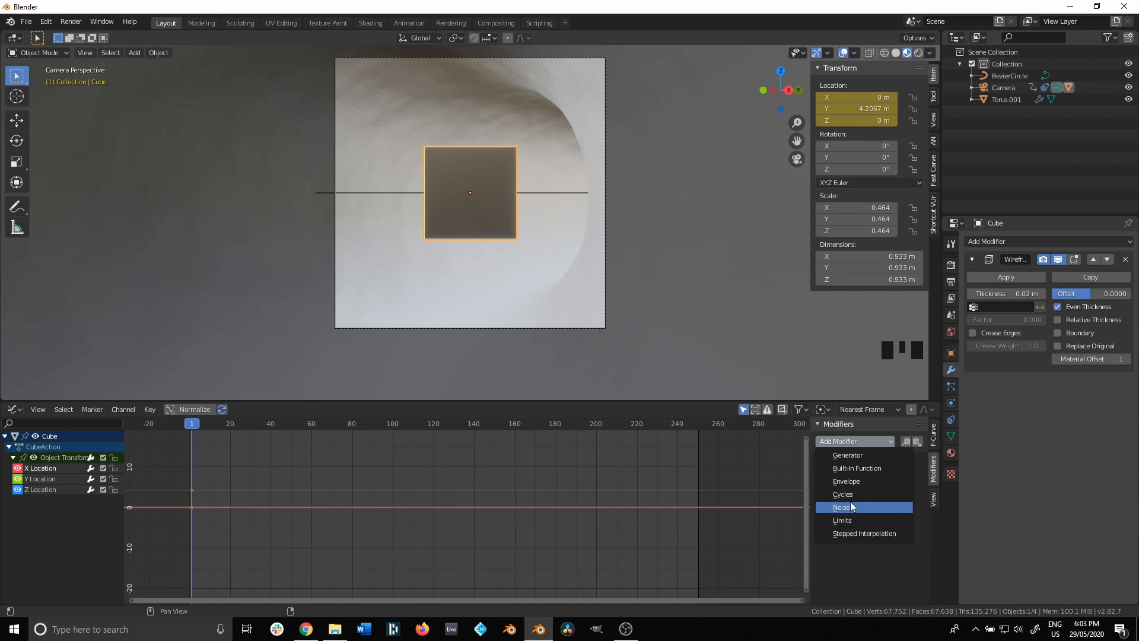
{"action": "left_click", "coordinate": [849, 505]}
{"action": "key", "text": "space"}
{"action": "scroll", "coordinate": [483, 292], "scroll_direction": "up", "scroll_amount": 4}
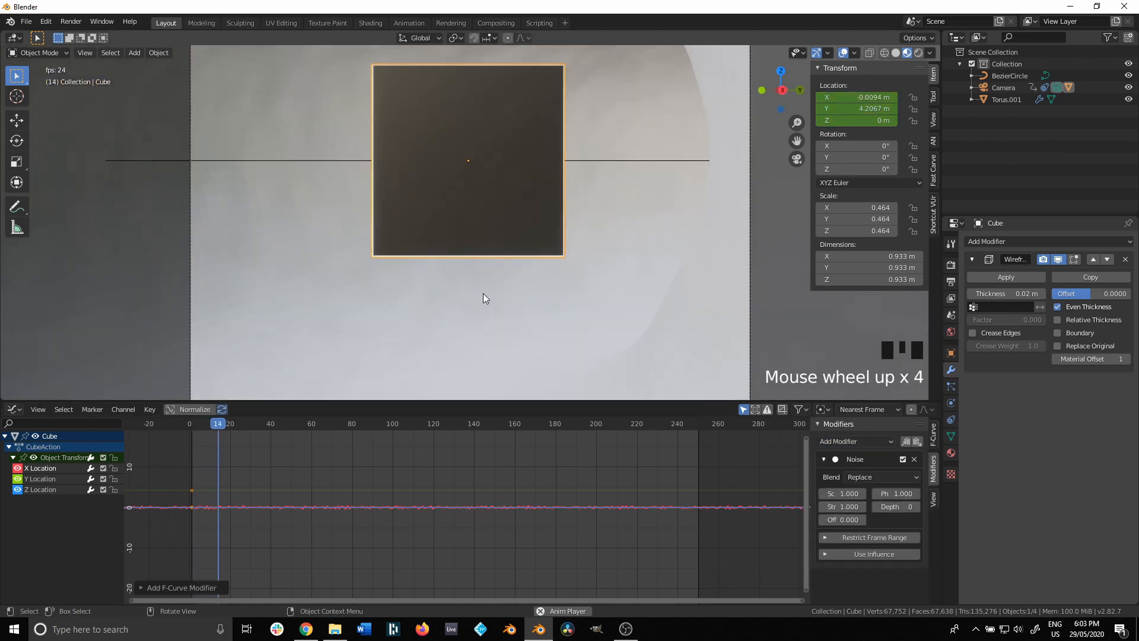
{"action": "scroll", "coordinate": [490, 205], "scroll_direction": "down", "scroll_amount": 3}
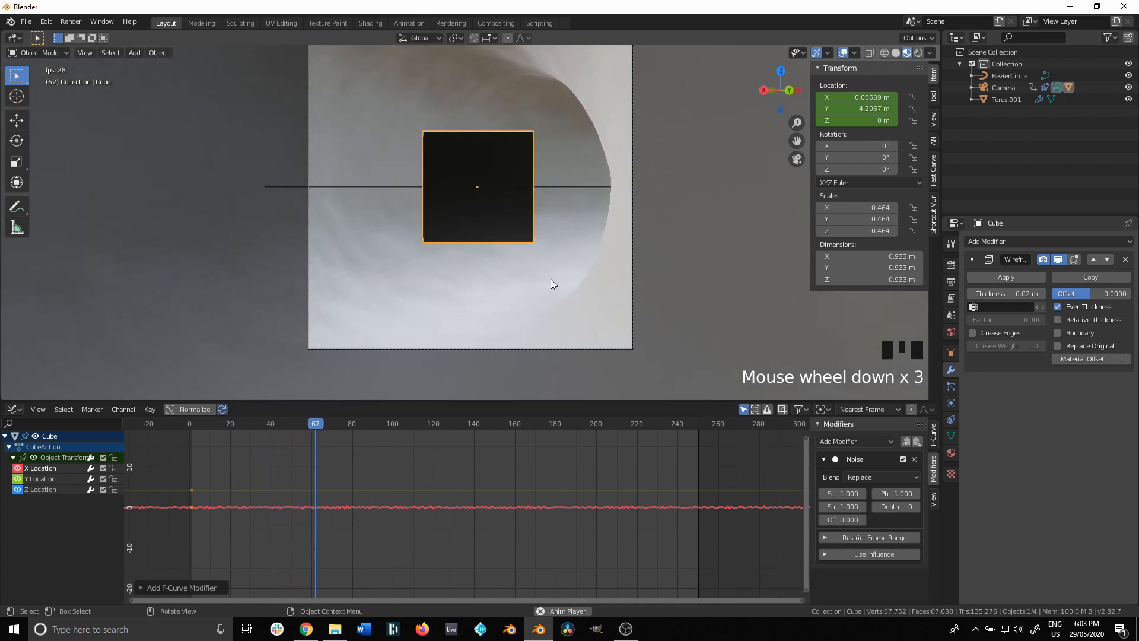
{"action": "middle_click_drag", "start_coordinate": [551, 278], "coordinate": [547, 286], "text": "shift"}
{"action": "key", "text": "space"}
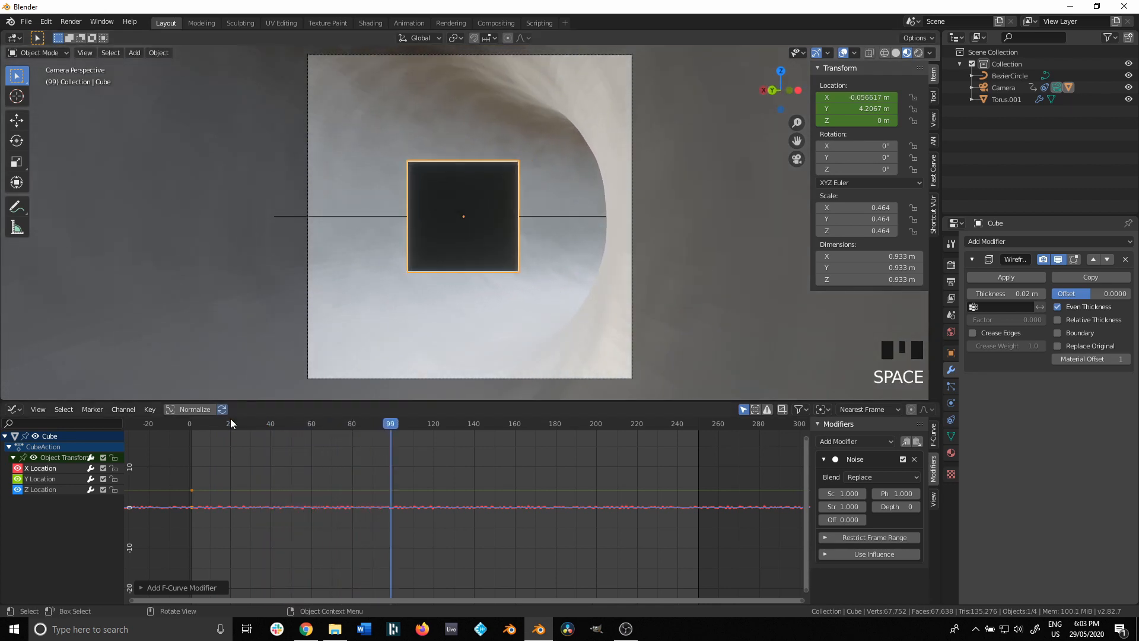
Add a Noise modifier to the cube's Z Location curve and preview the combined motion
{"action": "left_click", "coordinate": [29, 494]}
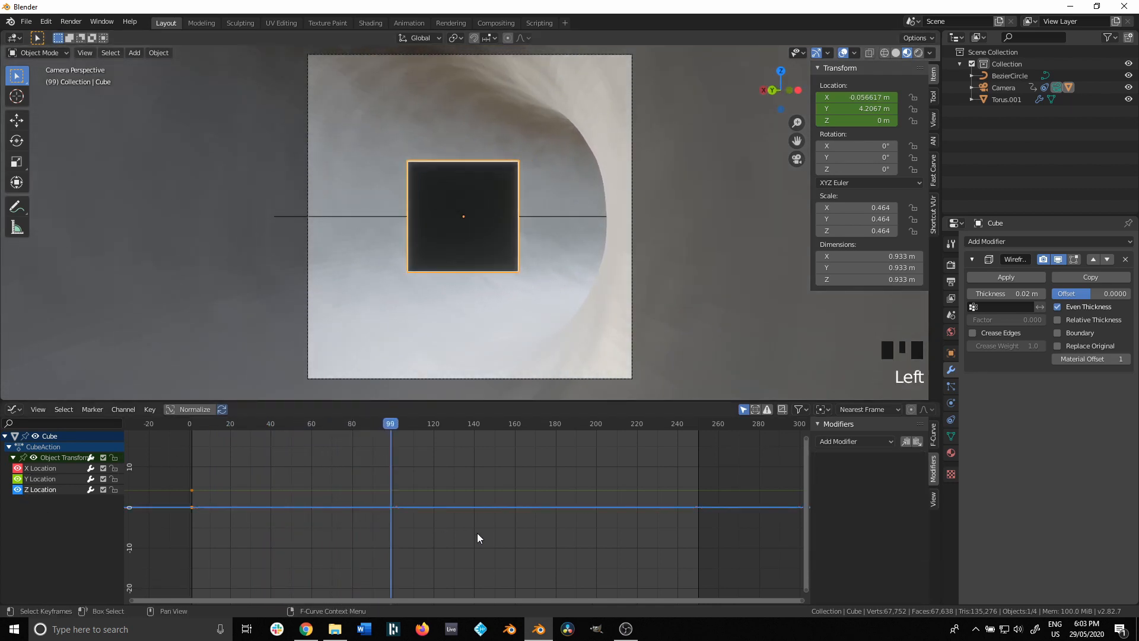
{"action": "left_click", "coordinate": [853, 442]}
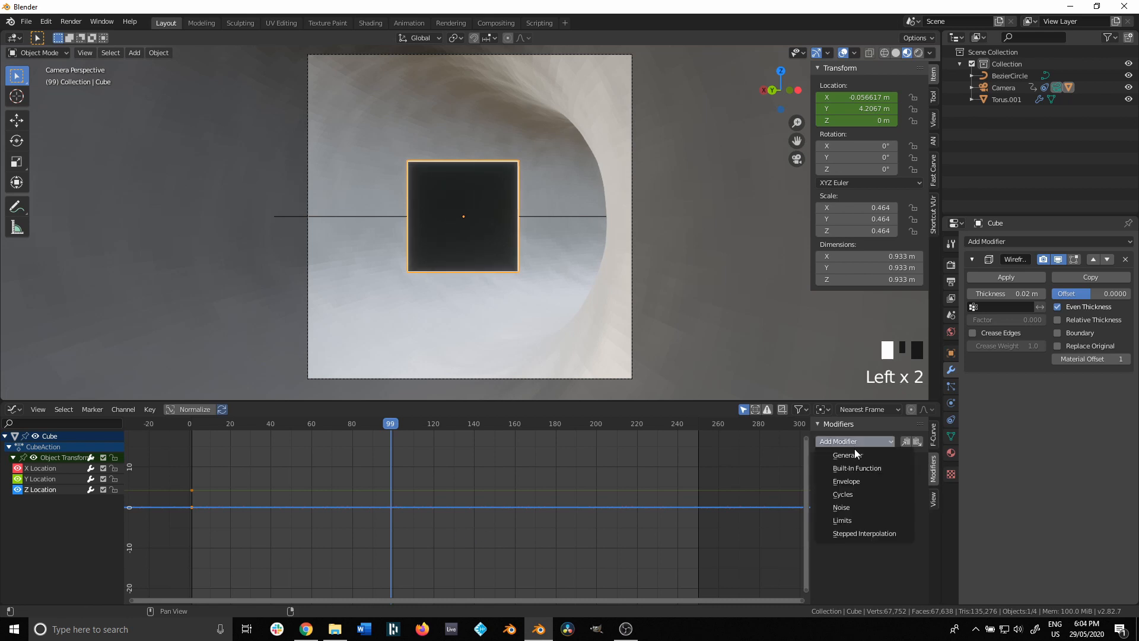
{"action": "left_click", "coordinate": [853, 507]}
{"action": "key", "text": "space"}
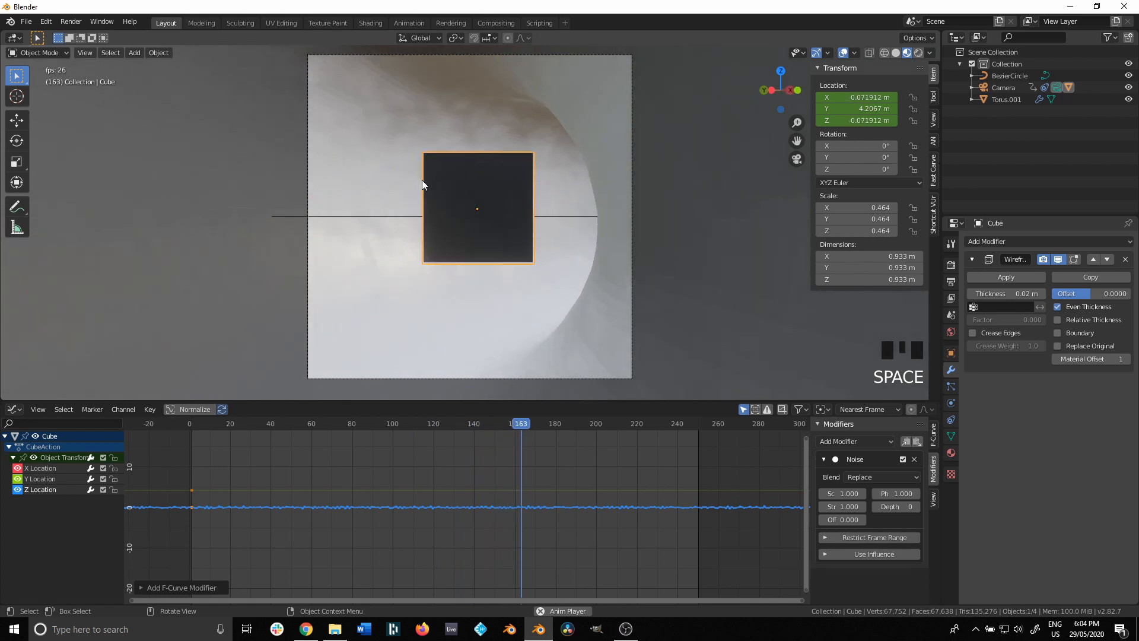
{"action": "key", "text": "space"}
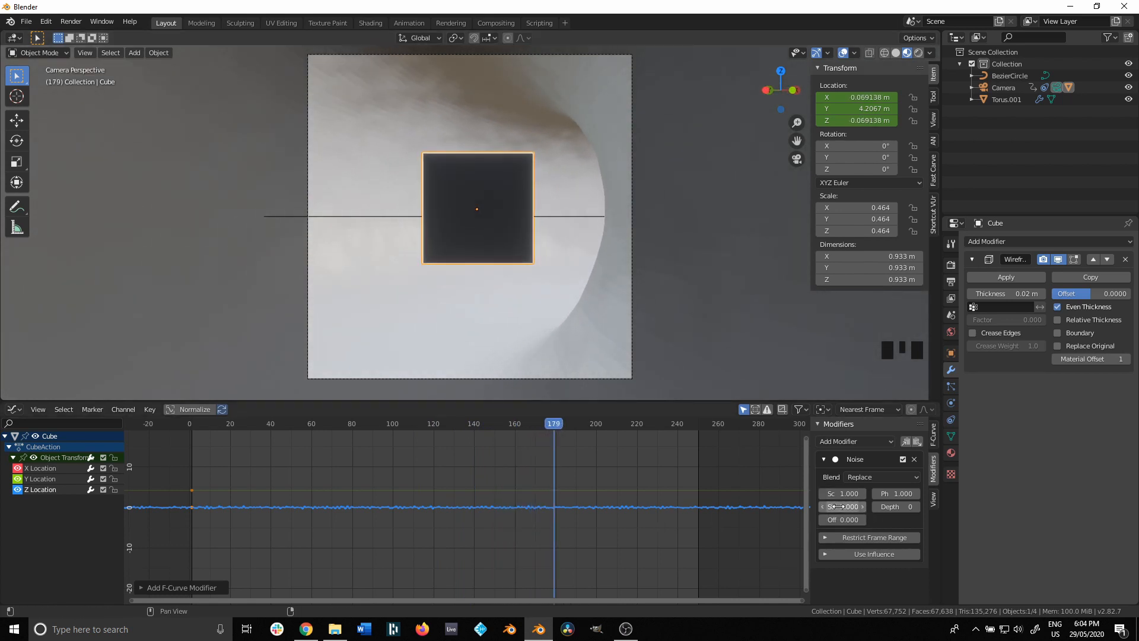
Widen the modifier settings area, set the Z Location noise's Strength to 6.4 and Scale to 15, and preview the motion
{"action": "left_click_drag", "start_coordinate": [811, 489], "coordinate": [704, 488]}
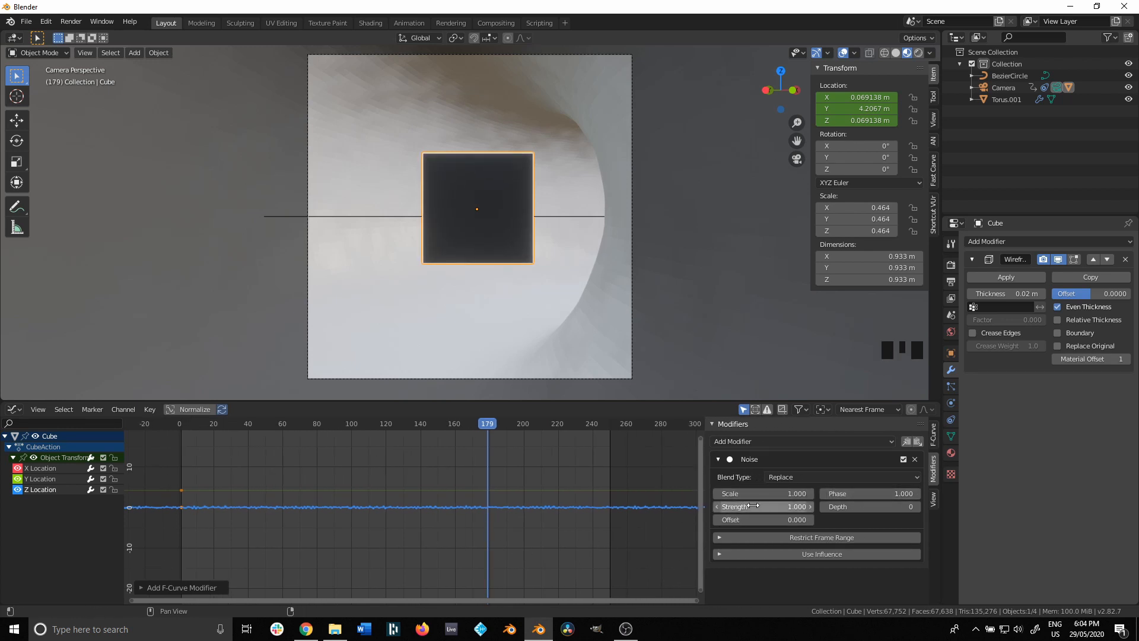
{"action": "left_click_drag", "start_coordinate": [766, 507], "coordinate": [836, 494]}
{"action": "key", "text": "space"}
{"action": "key", "text": "space"}
{"action": "key", "text": "space"}
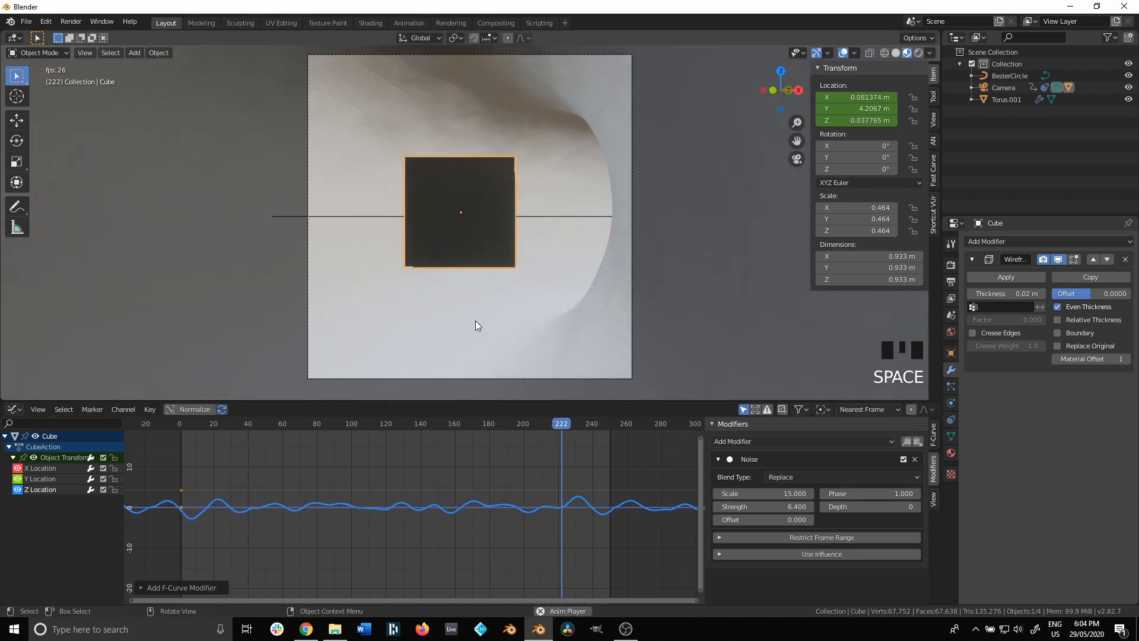
{"action": "scroll", "coordinate": [485, 291], "scroll_direction": "down", "scroll_amount": 1}
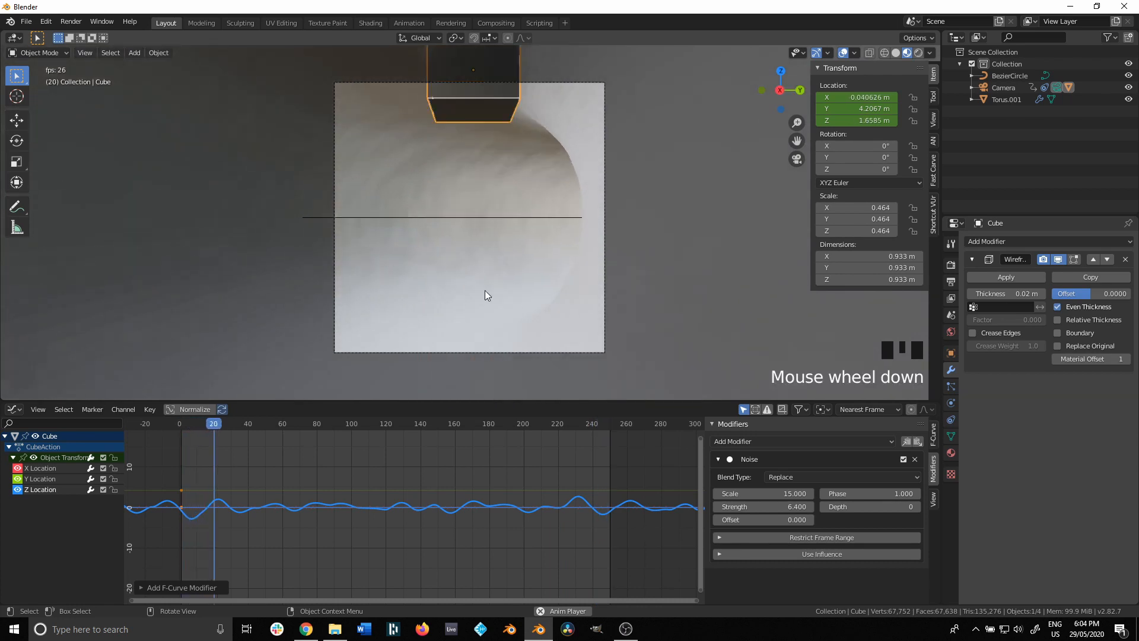
{"action": "key", "text": "space"}
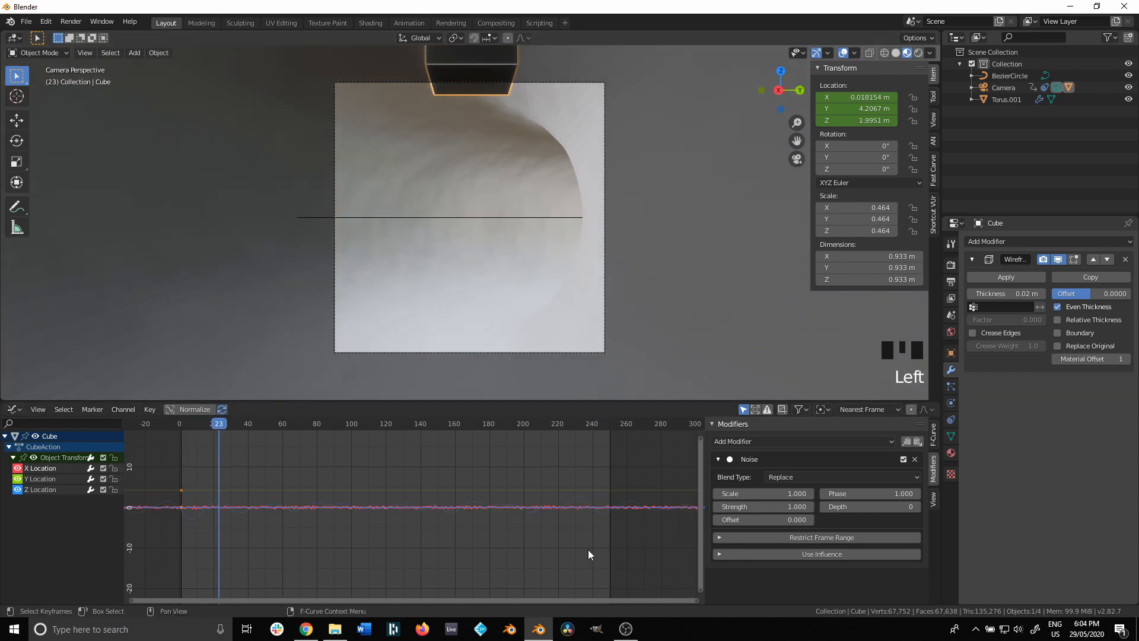
Raise the X Location noise's Strength to 13.5 and Scale to 19.4, and readjust it to a gentler sideways movement
{"action": "left_click_drag", "start_coordinate": [765, 508], "coordinate": [866, 508]}
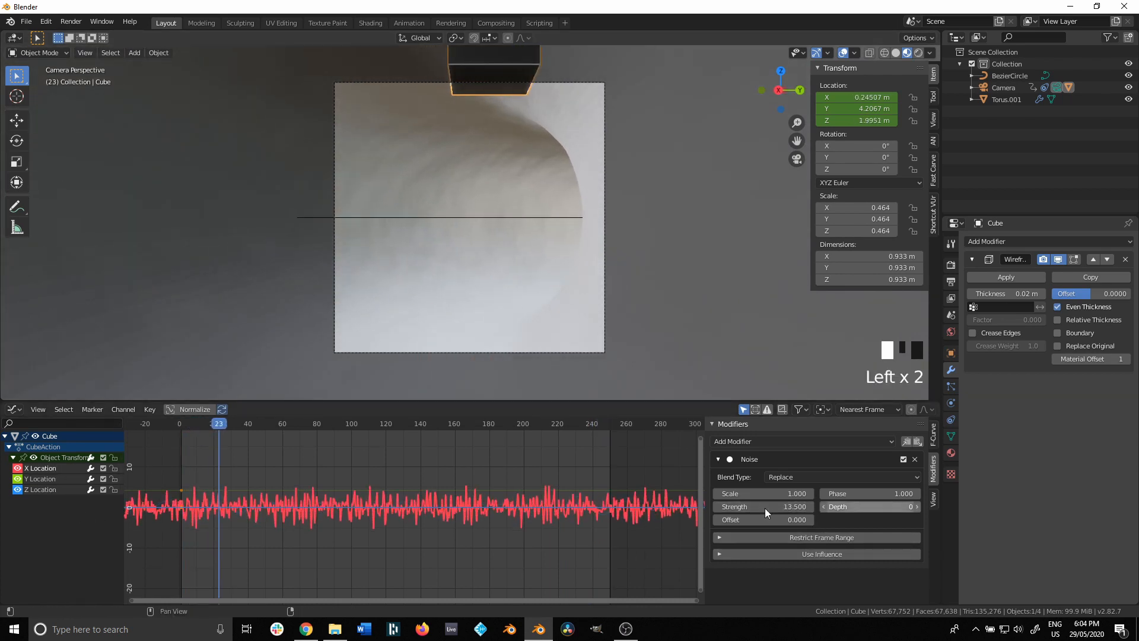
{"action": "left_click_drag", "start_coordinate": [748, 494], "coordinate": [731, 474]}
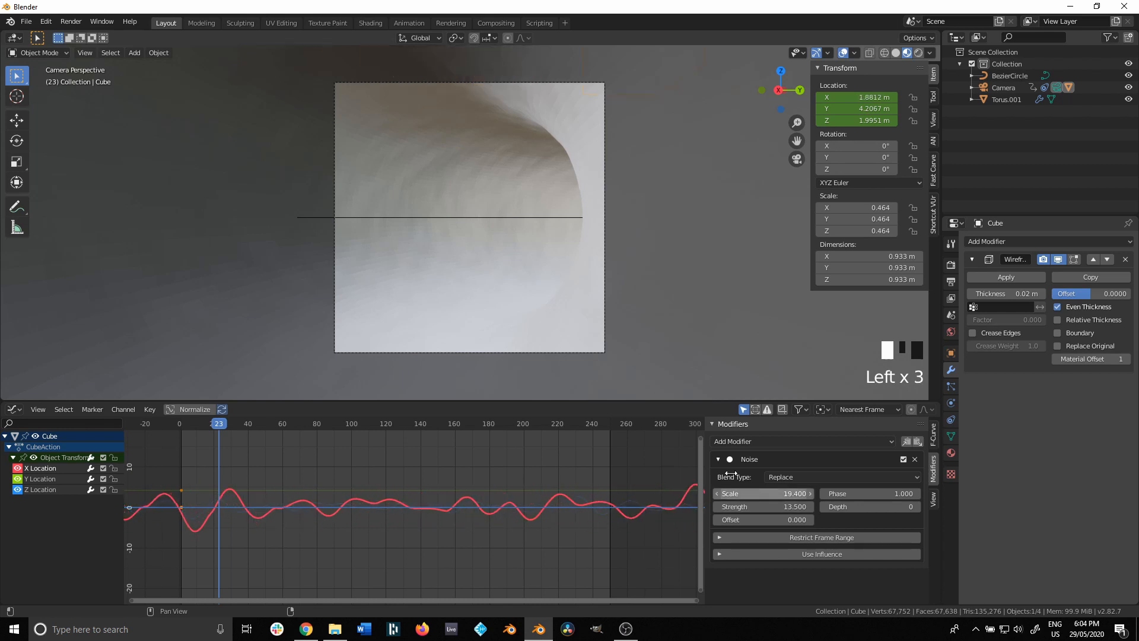
{"action": "scroll", "coordinate": [400, 344], "scroll_direction": "down", "scroll_amount": 6}
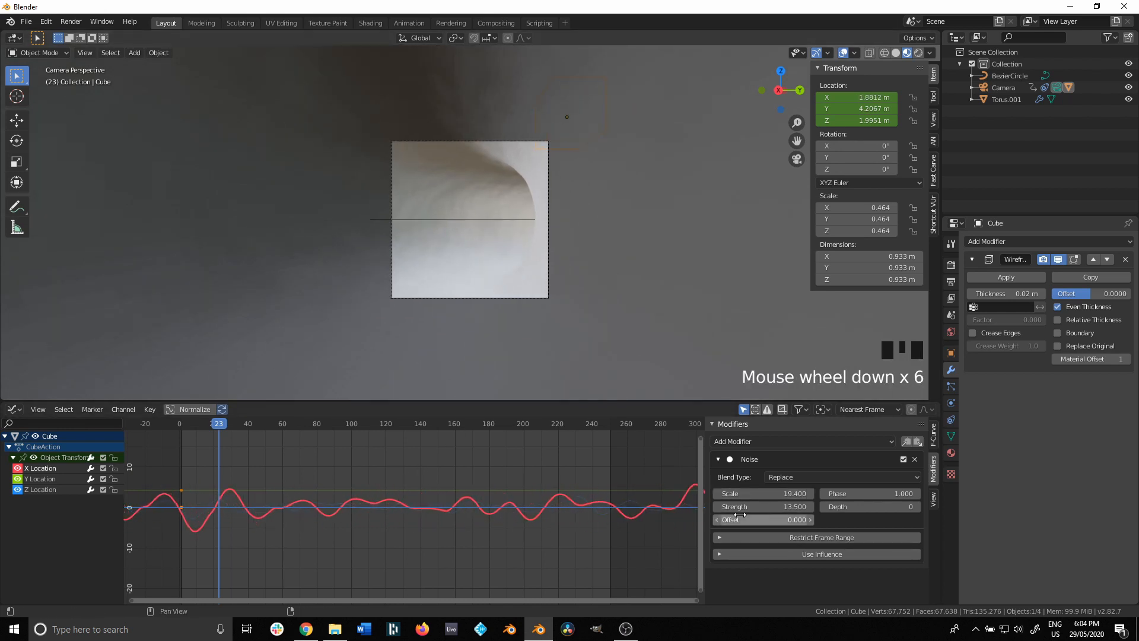
{"action": "left_click_drag", "start_coordinate": [749, 493], "coordinate": [716, 507]}
Reduce the Z Location noise's Strength to 2.8 and further to 1.2, previewing the cube's motion after each change
{"action": "left_click", "coordinate": [38, 489]}
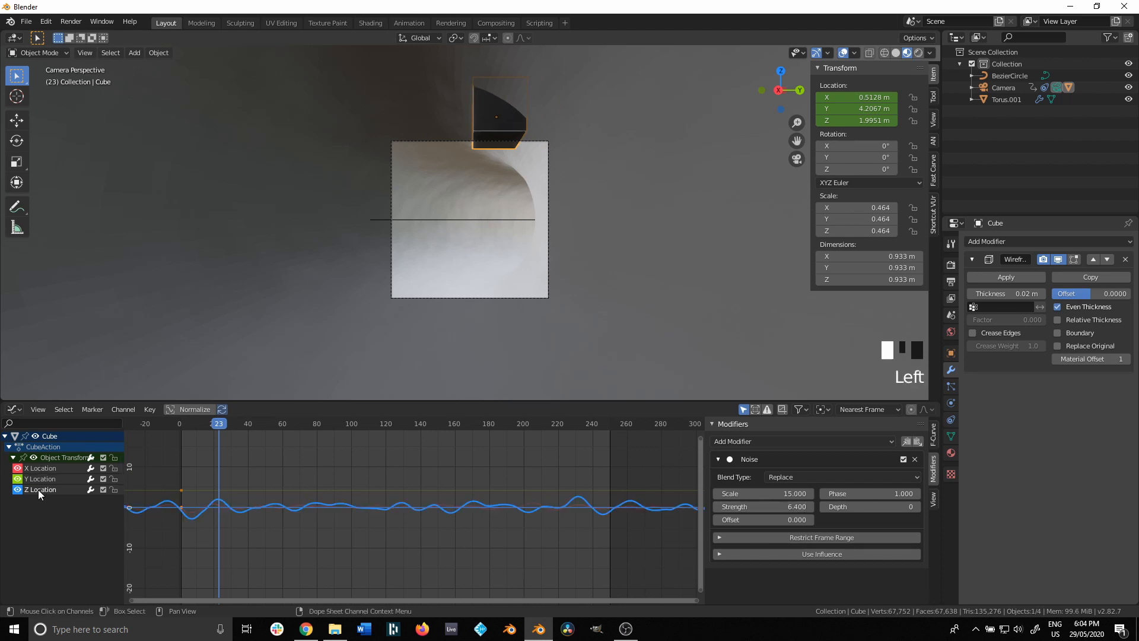
{"action": "left_click_drag", "start_coordinate": [739, 506], "coordinate": [717, 507]}
{"action": "key", "text": "space"}
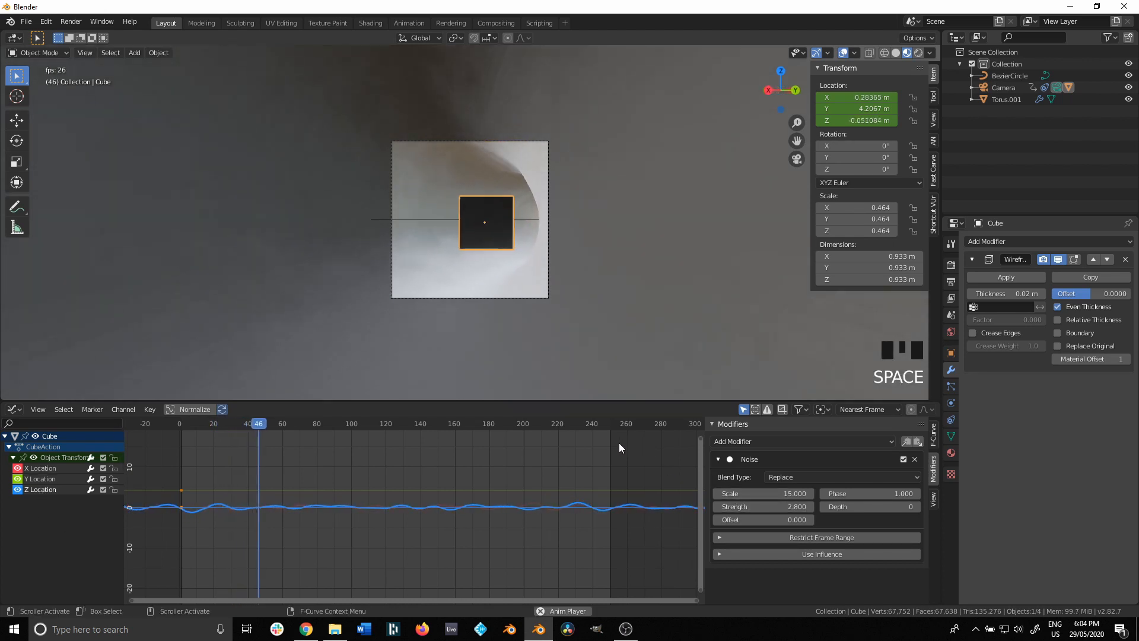
{"action": "scroll", "coordinate": [567, 396], "scroll_direction": "up", "scroll_amount": 4}
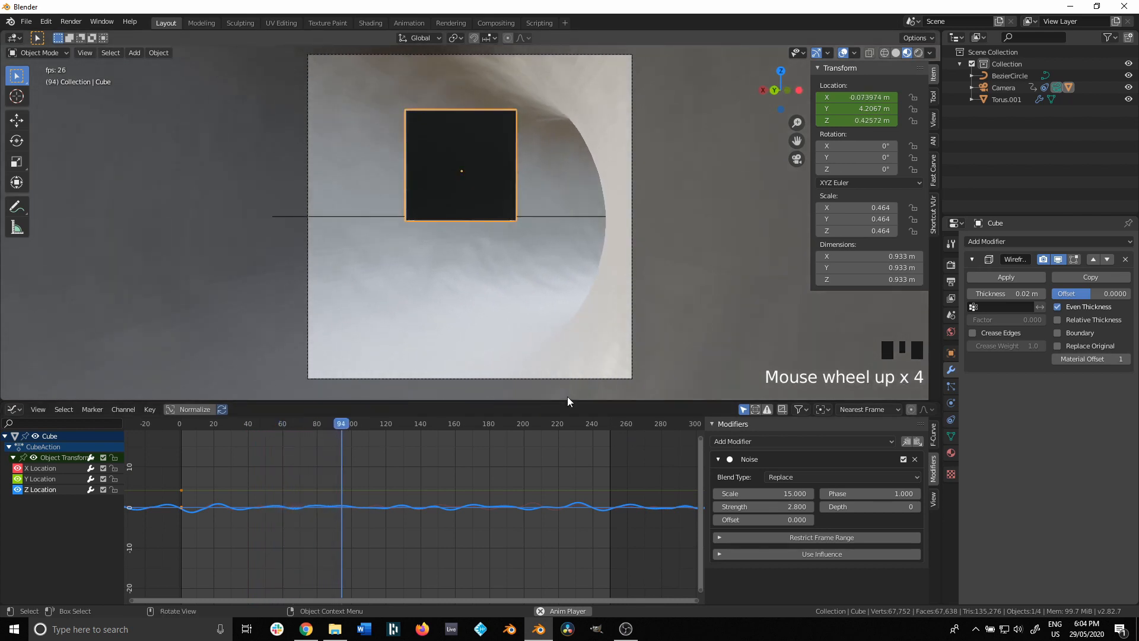
{"action": "key", "text": "space"}
{"action": "left_click_drag", "start_coordinate": [765, 506], "coordinate": [739, 506]}
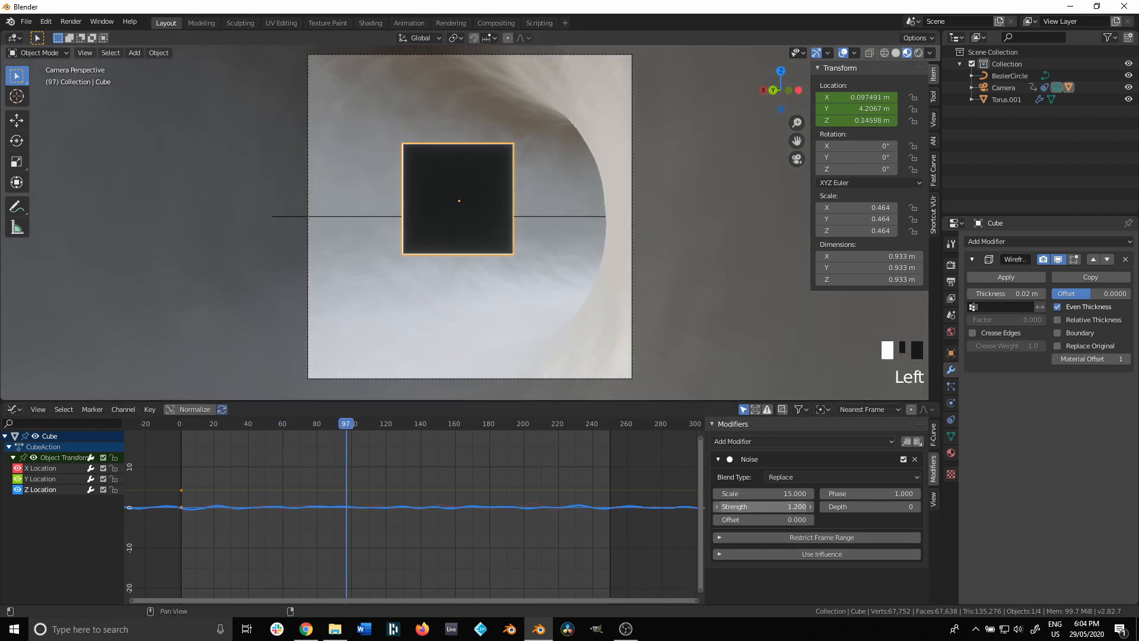
{"action": "key", "text": "space"}
{"action": "key", "text": "space"}
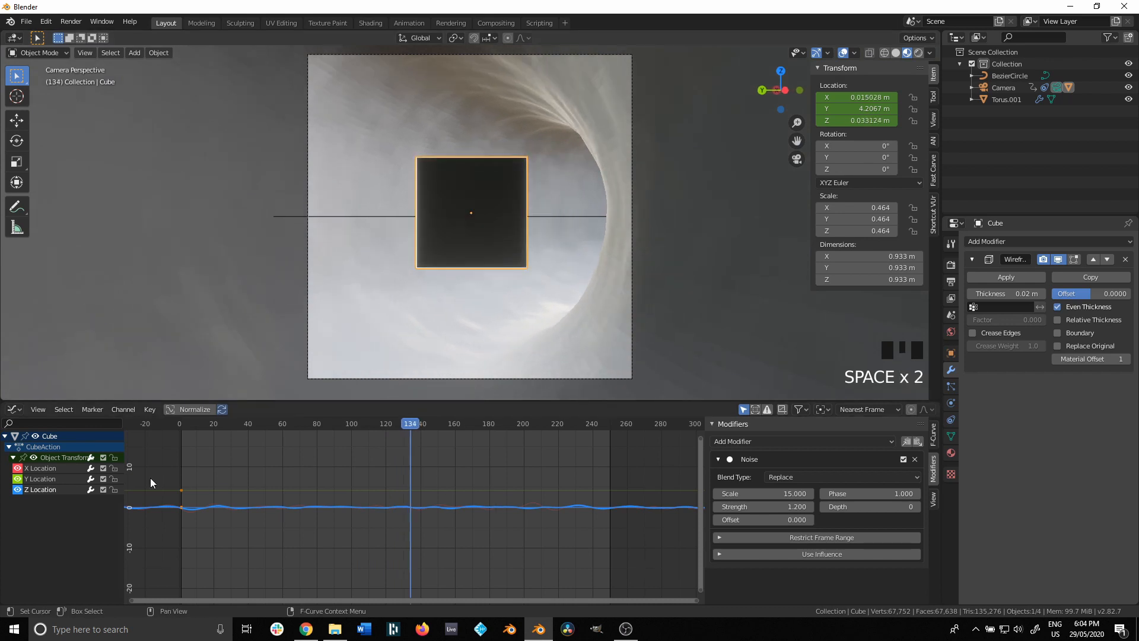
Set the X Location noise's Scale to 12.7 and Strength to 2.2, and preview the cube's drift
{"action": "left_click", "coordinate": [39, 468]}
{"action": "mouse_move", "coordinate": [788, 492]}
{"action": "left_mouse_down"}
{"action": "mouse_move", "coordinate": [773, 492]}
{"action": "mouse_move", "coordinate": [784, 507]}
{"action": "mouse_move", "coordinate": [780, 494]}
{"action": "mouse_move", "coordinate": [795, 495]}
{"action": "mouse_move", "coordinate": [778, 493]}
{"action": "left_mouse_up"}
{"action": "key", "text": "space"}
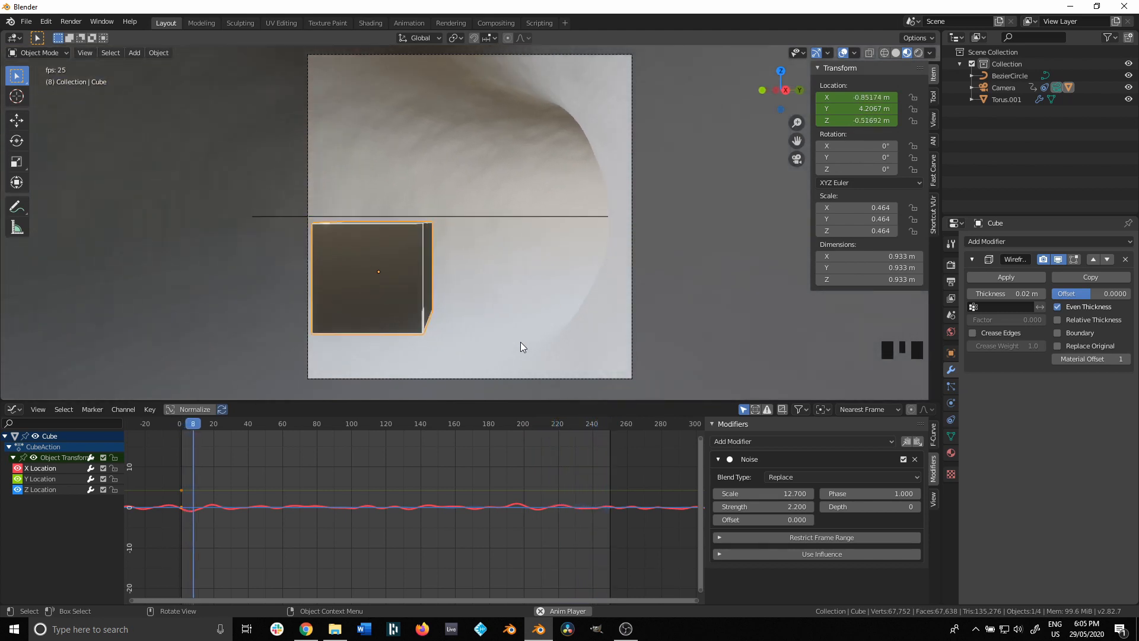
{"action": "key", "text": "space"}
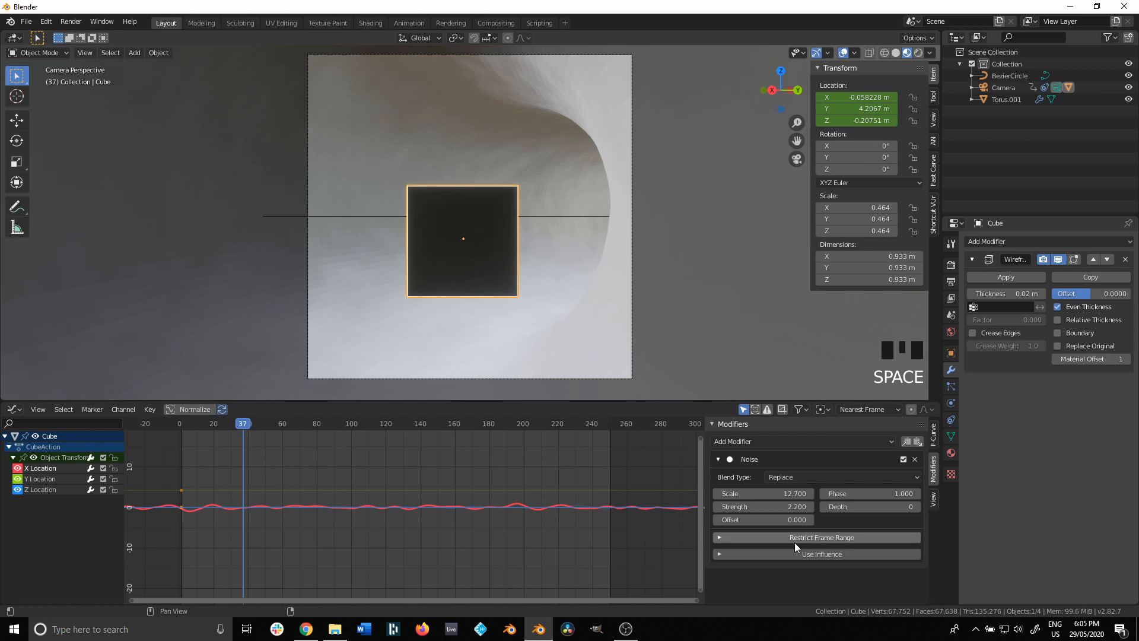
Restrict the X Location noise's frame range with End at 246.3 and both In and Out at 10
{"action": "left_click", "coordinate": [725, 540]}
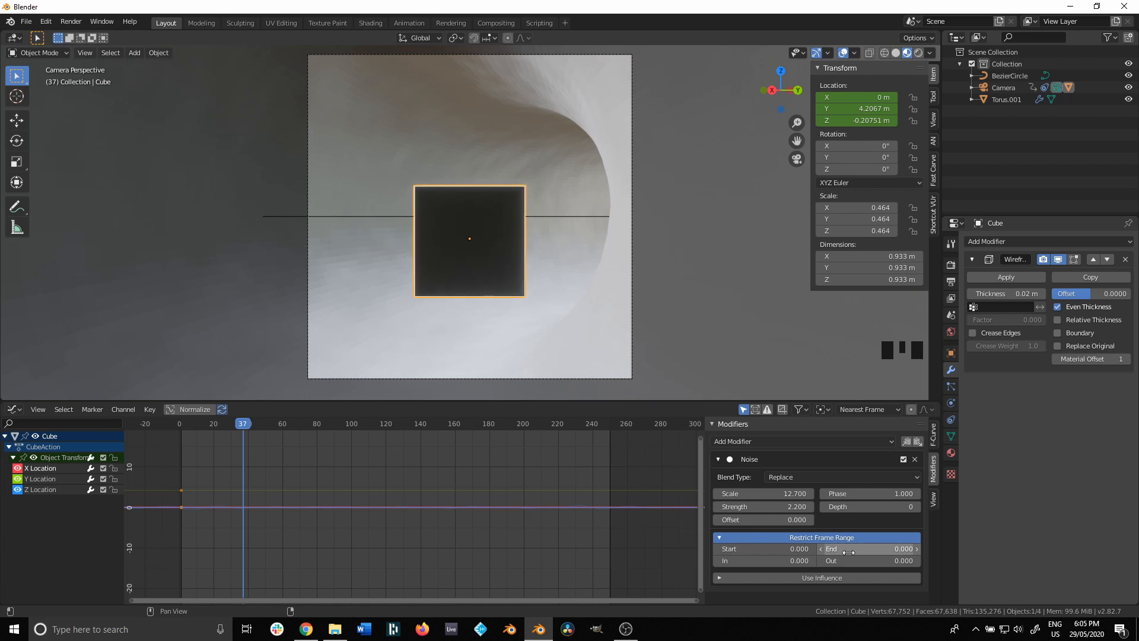
{"action": "mouse_move", "coordinate": [848, 552]}
{"action": "left_mouse_down"}
{"action": "mouse_move", "coordinate": [897, 549]}
{"action": "mouse_move", "coordinate": [867, 548]}
{"action": "left_mouse_up"}
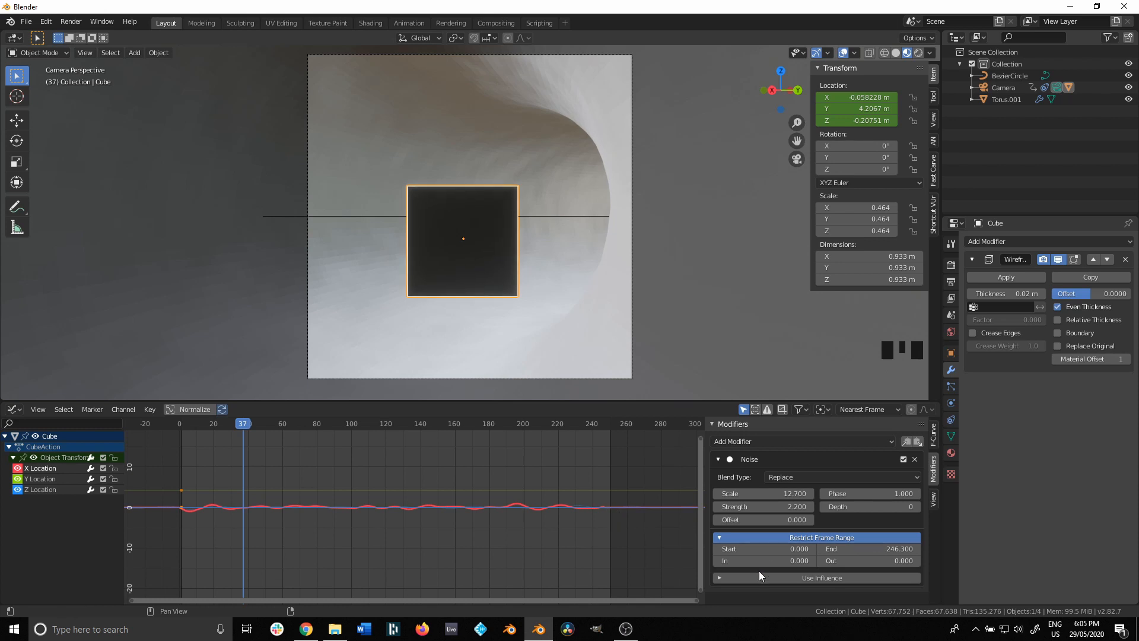
{"action": "left_click_drag", "start_coordinate": [764, 566], "coordinate": [777, 560]}
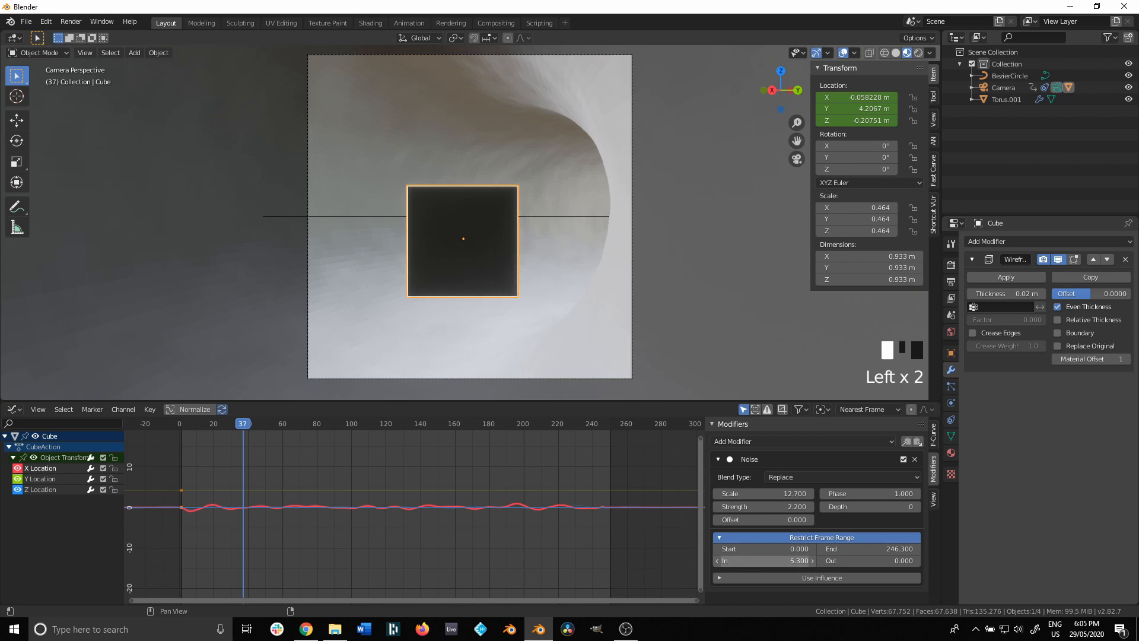
{"action": "left_click", "coordinate": [884, 560]}
{"action": "type", "text": "10"}
{"action": "key", "text": "Return"}
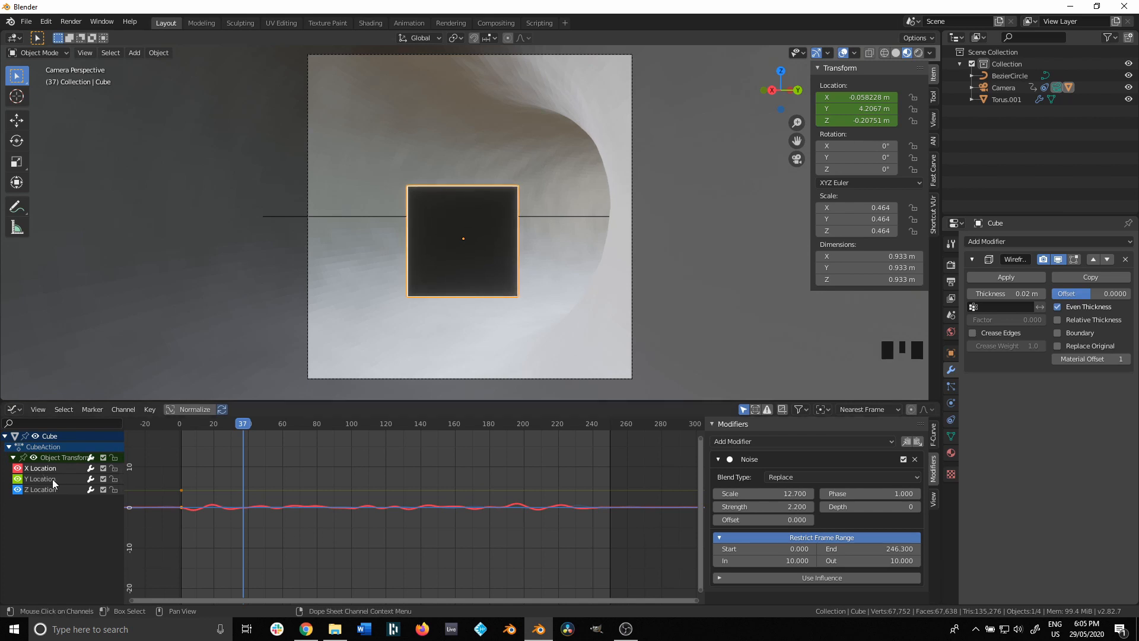
Enable Restrict Frame Range on the Z Location noise and set its End to 250.2
{"action": "left_click", "coordinate": [41, 490]}
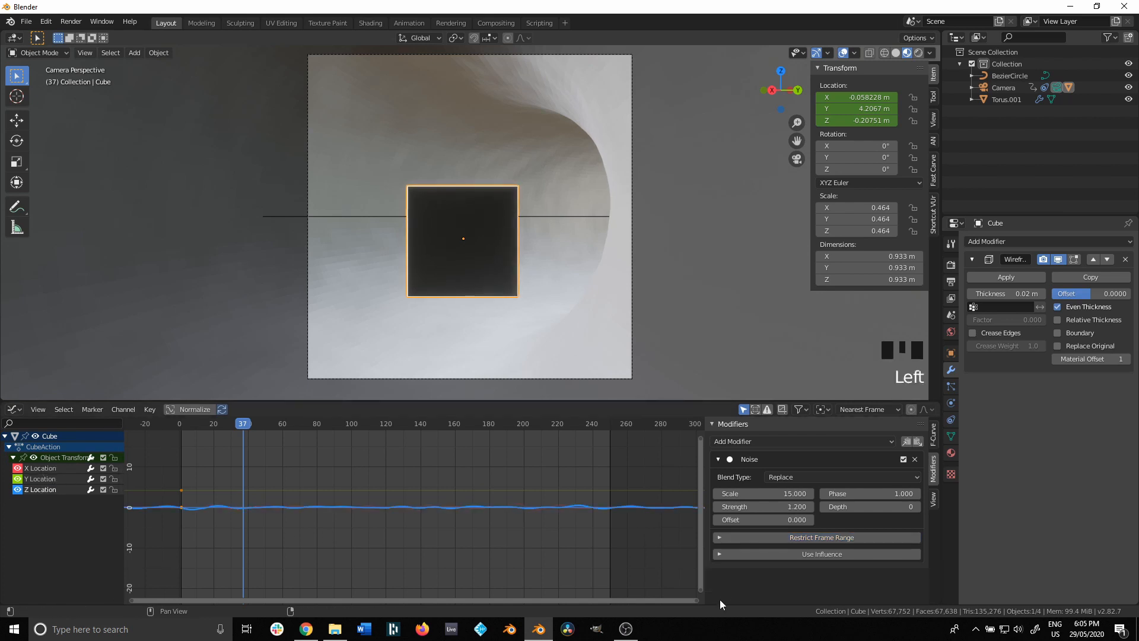
{"action": "left_click", "coordinate": [719, 537]}
{"action": "left_click", "coordinate": [868, 549]}
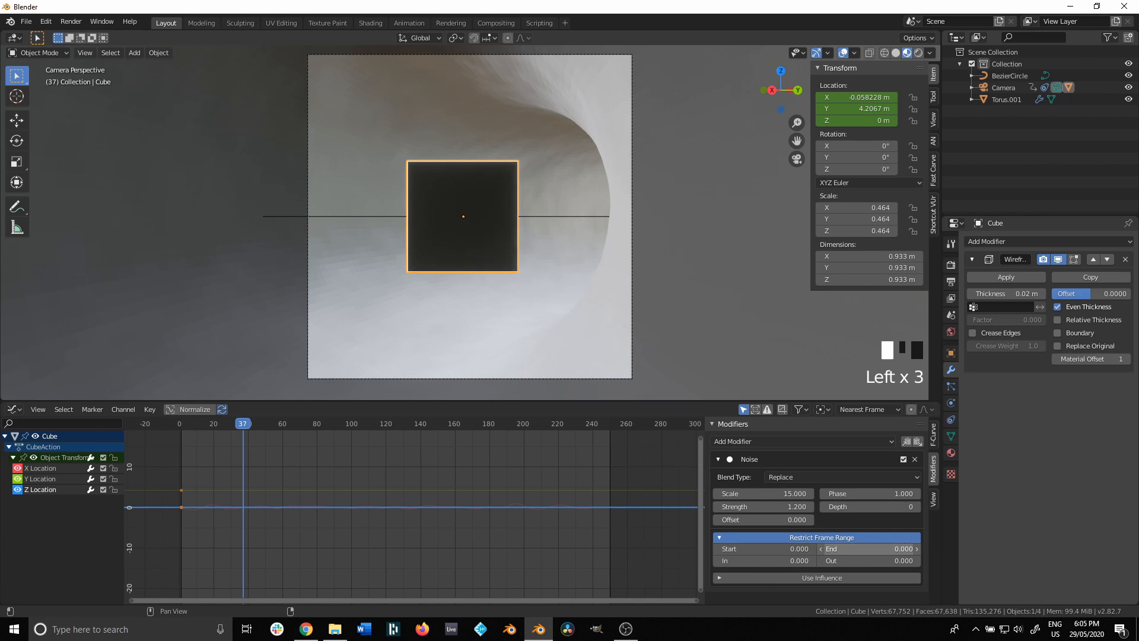
{"action": "left_click_drag", "start_coordinate": [868, 549], "coordinate": [911, 550]}
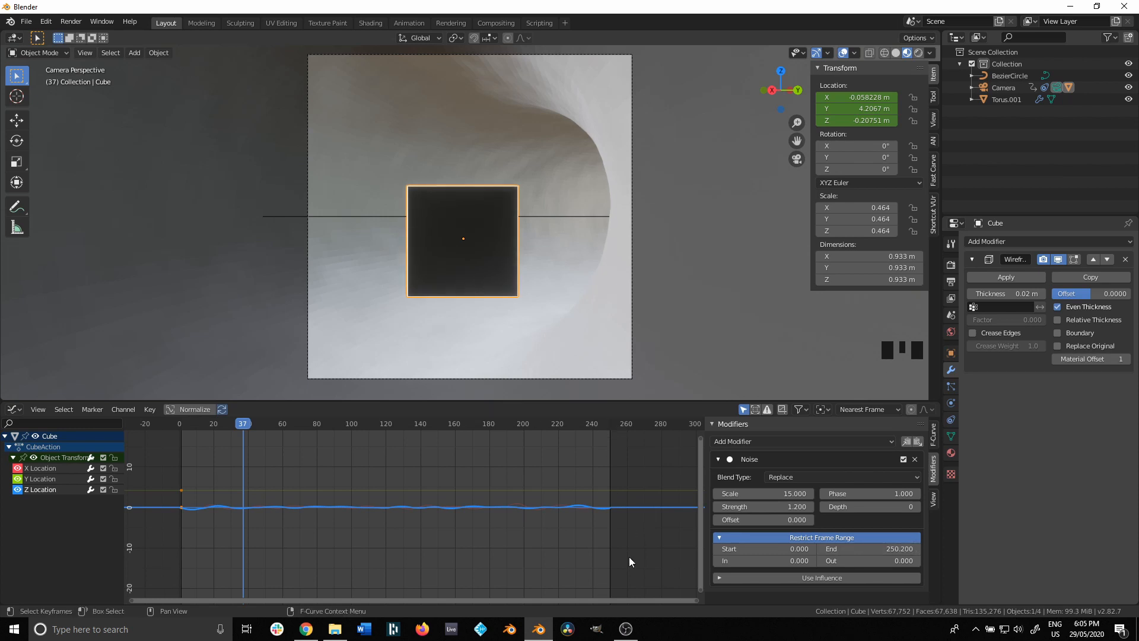
Set both In and Out to 10 on the Z Location noise's restricted frame range and preview the cube's motion
{"action": "left_click", "coordinate": [789, 560]}
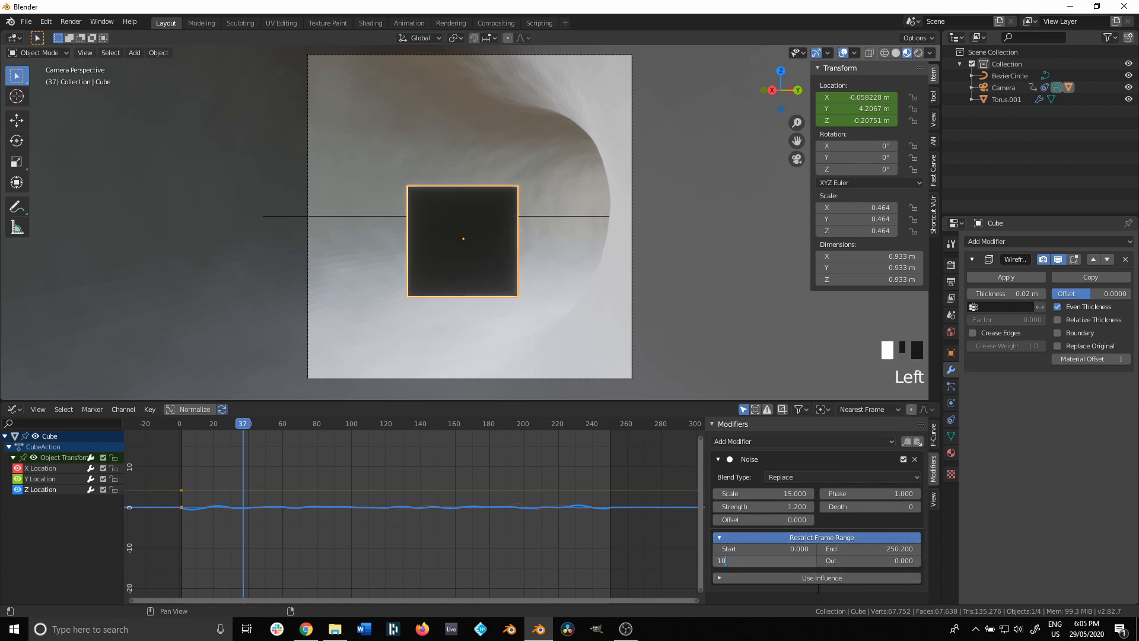
{"action": "type", "text": "10"}
{"action": "left_click", "coordinate": [865, 561]}
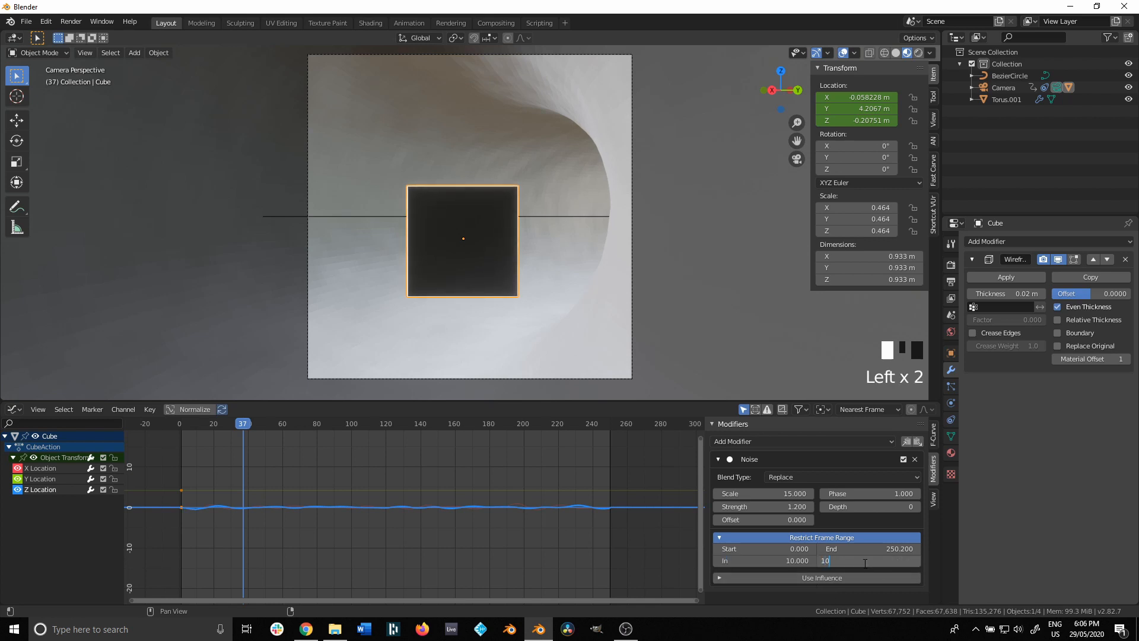
{"action": "type", "text": "10"}
{"action": "key", "text": "Return"}
{"action": "left_click_drag", "start_coordinate": [456, 425], "coordinate": [545, 450]}
{"action": "key", "text": "space"}
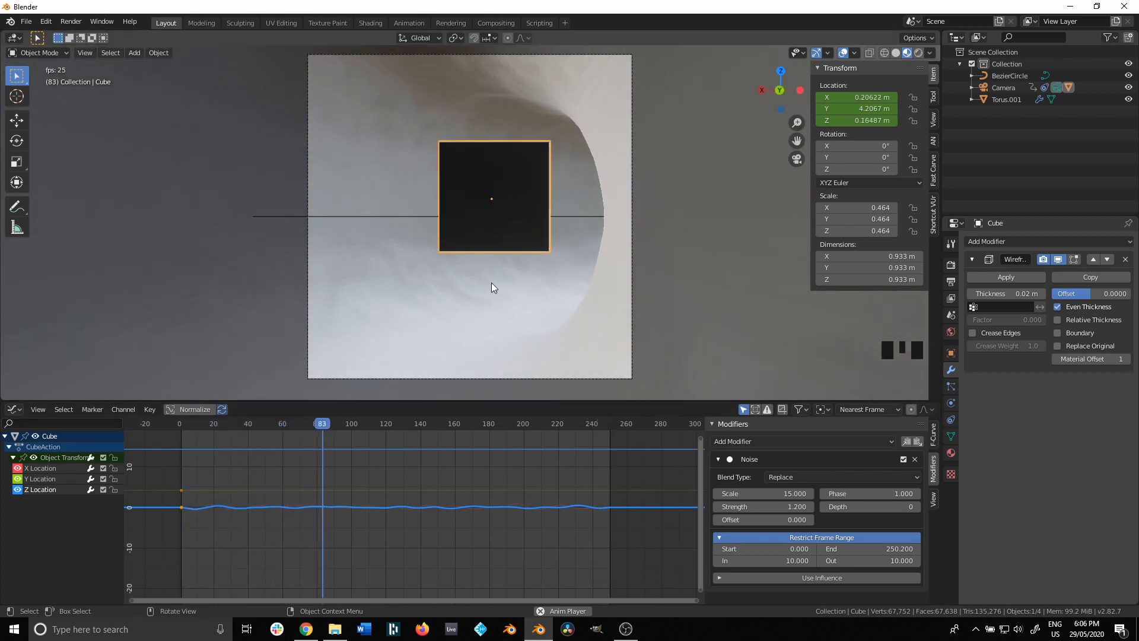
{"action": "key", "text": "space"}
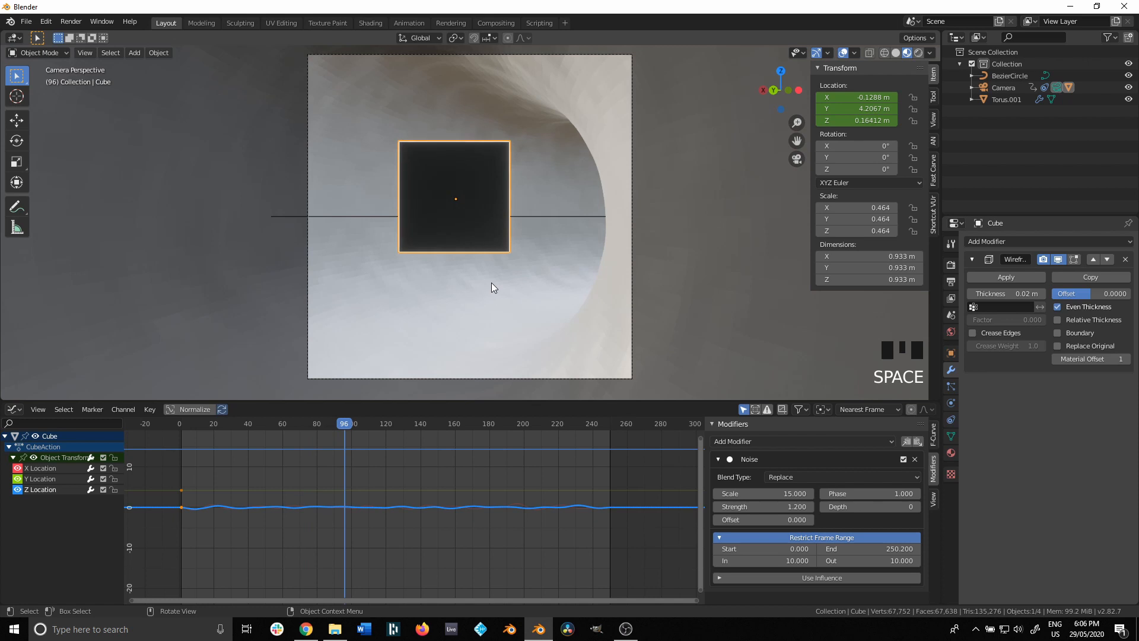
Rotate the cube freehand about the global Z and X axes to about 13.6° X, -18° Y and 29.2° Z
{"action": "key", "text": "r"}
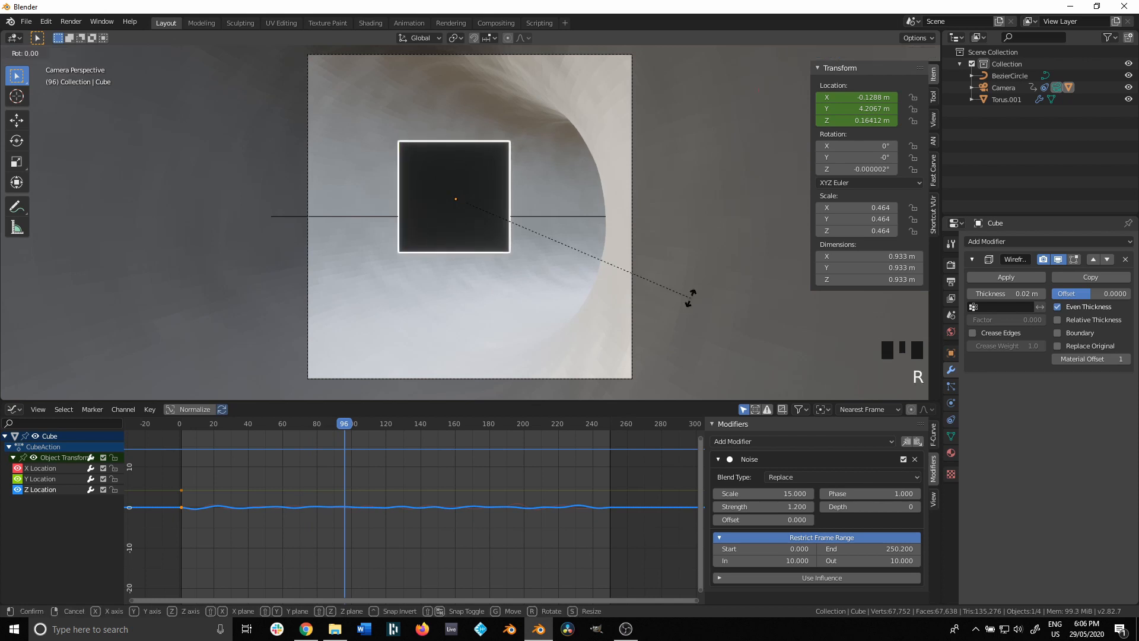
{"action": "left_click", "coordinate": [535, 310]}
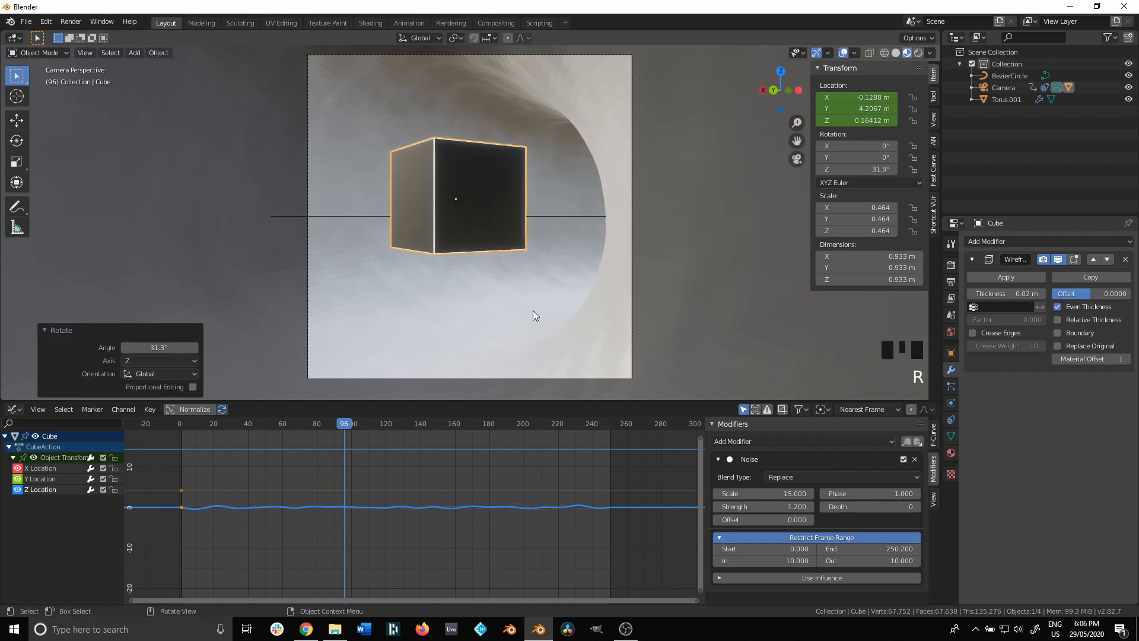
{"action": "key", "text": "r"}
{"action": "key", "text": "y"}
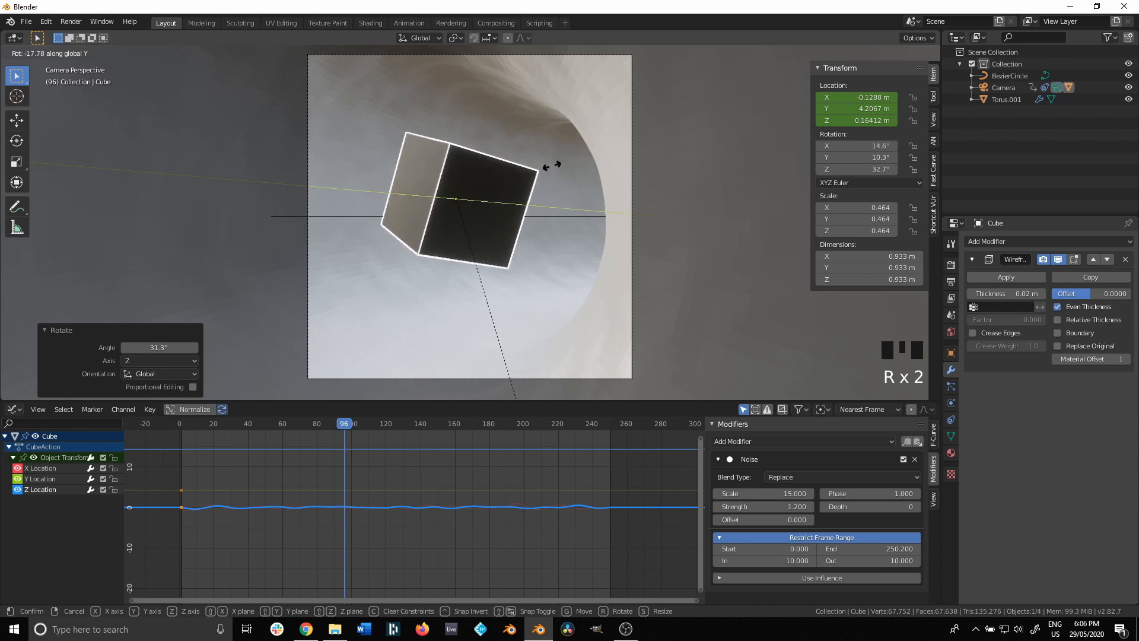
{"action": "key", "text": "x"}
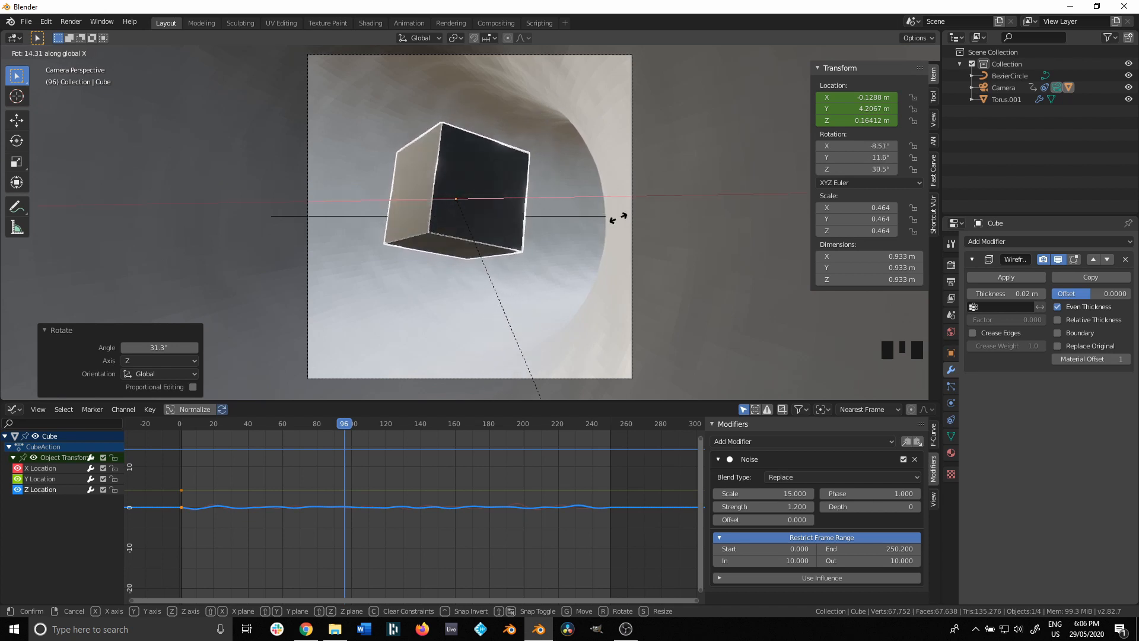
{"action": "left_click", "coordinate": [741, 139]}
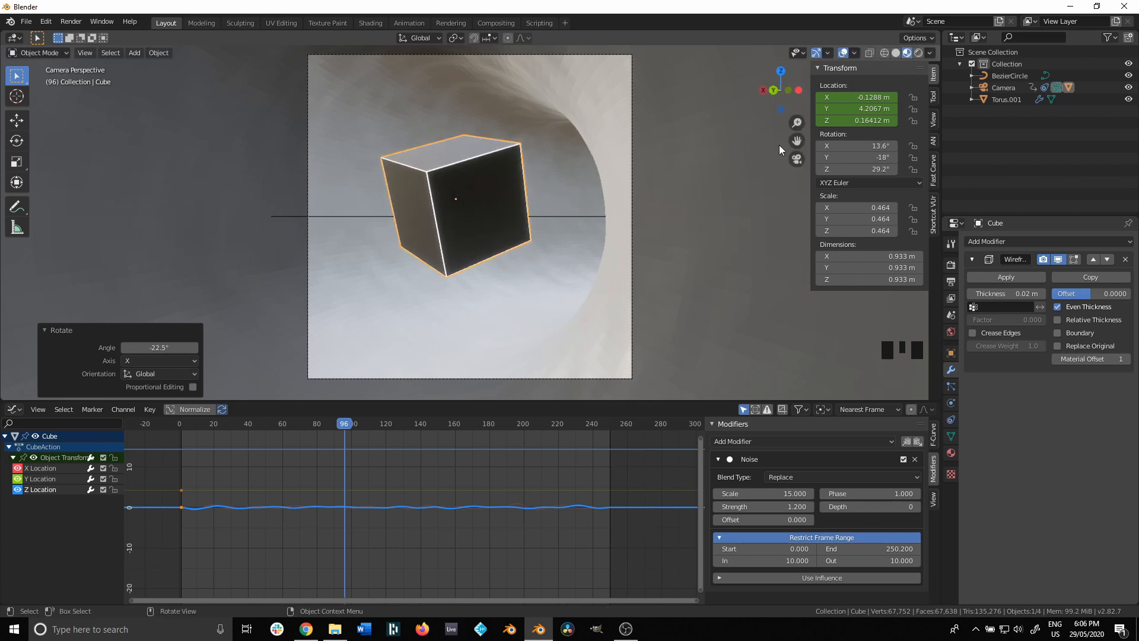
Scale the cube down uniformly by a factor of about 0.488 and start playing the animation
{"action": "key", "text": "s"}
{"action": "left_click", "coordinate": [615, 184]}
{"action": "key", "text": "space"}
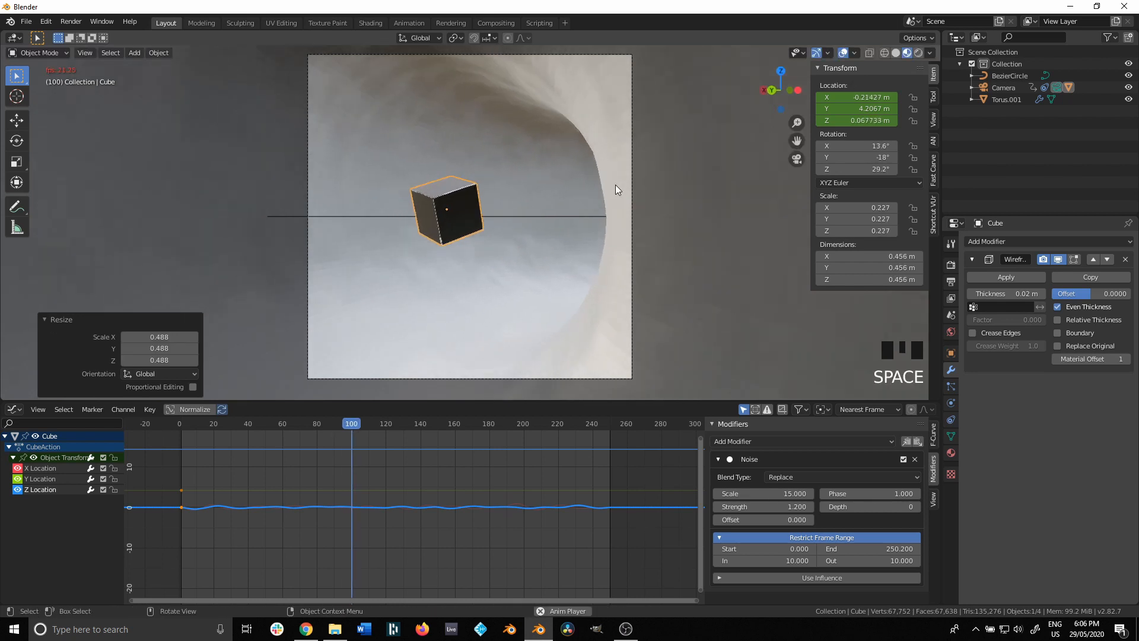
Stop the playback at frame 245 and render that frame as a test image
{"action": "scroll", "coordinate": [531, 294], "scroll_direction": "up", "scroll_amount": 1}
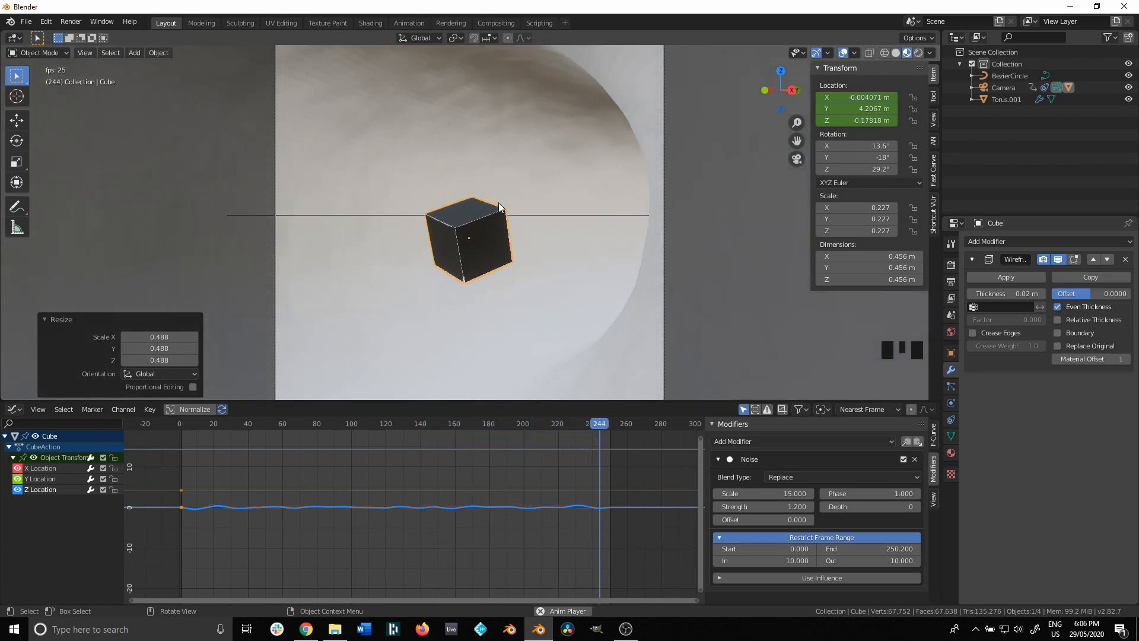
{"action": "key", "text": "space"}
{"action": "key", "text": "F12"}
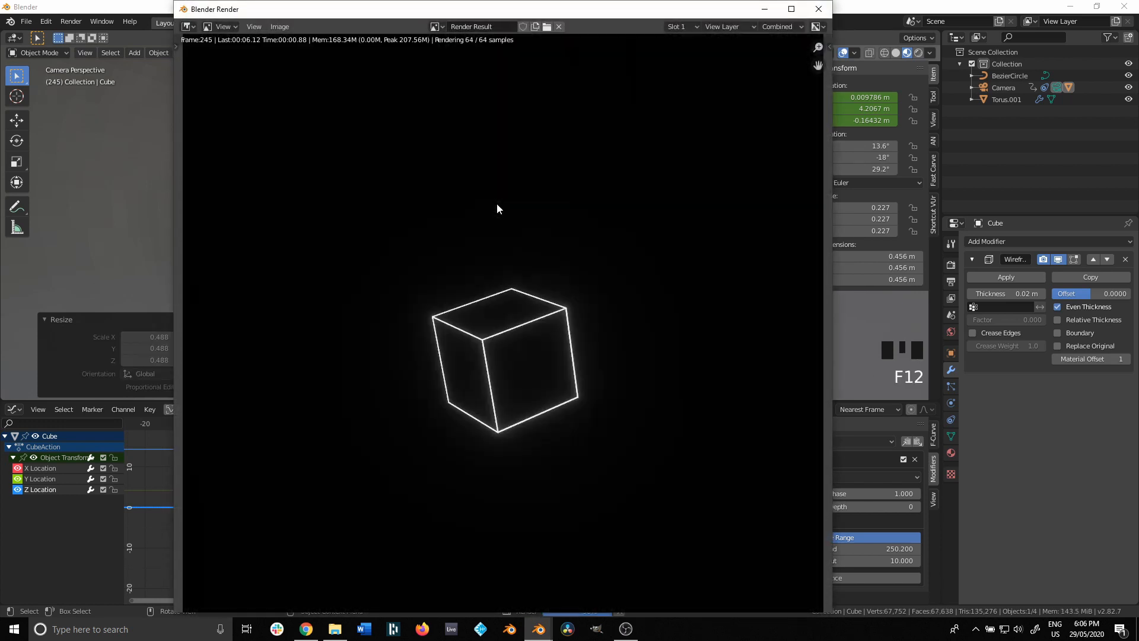